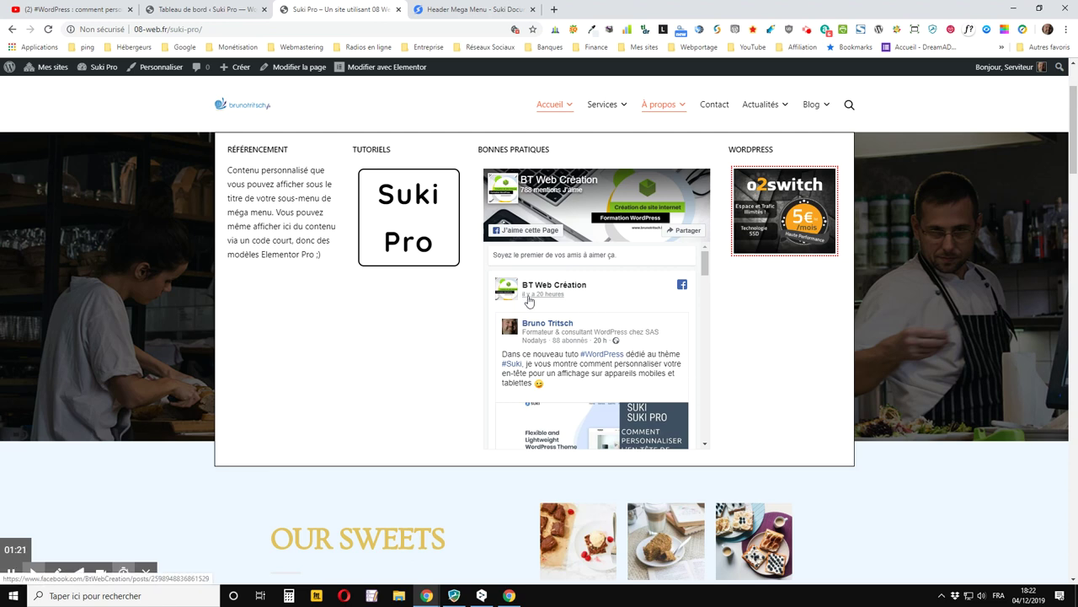
# - Examine the Services mega menu on the live site, including the embedded Facebook feed in its Bonnes pratiques column
pyautogui.scroll(-4, 594, 309)
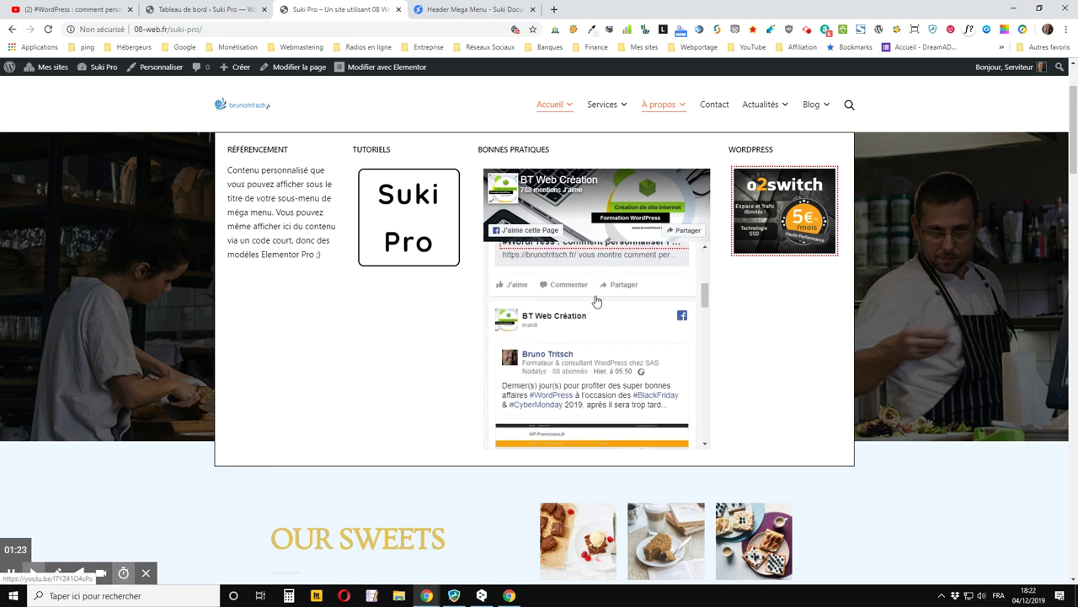
pyautogui.scroll(-4, 596, 300)
pyautogui.scroll(2, 600, 305)
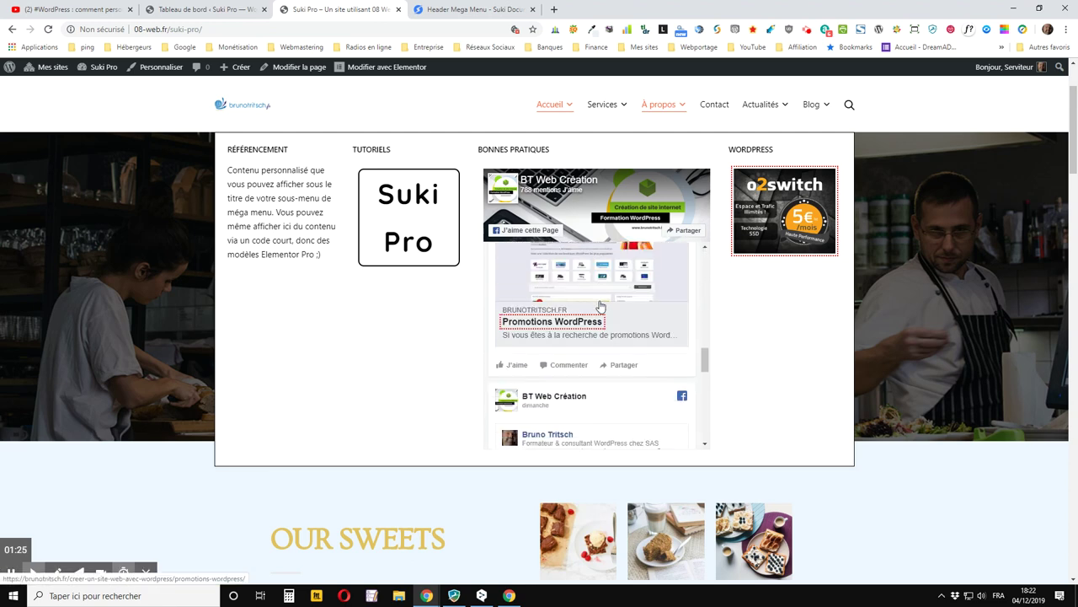
pyautogui.scroll(6, 600, 305)
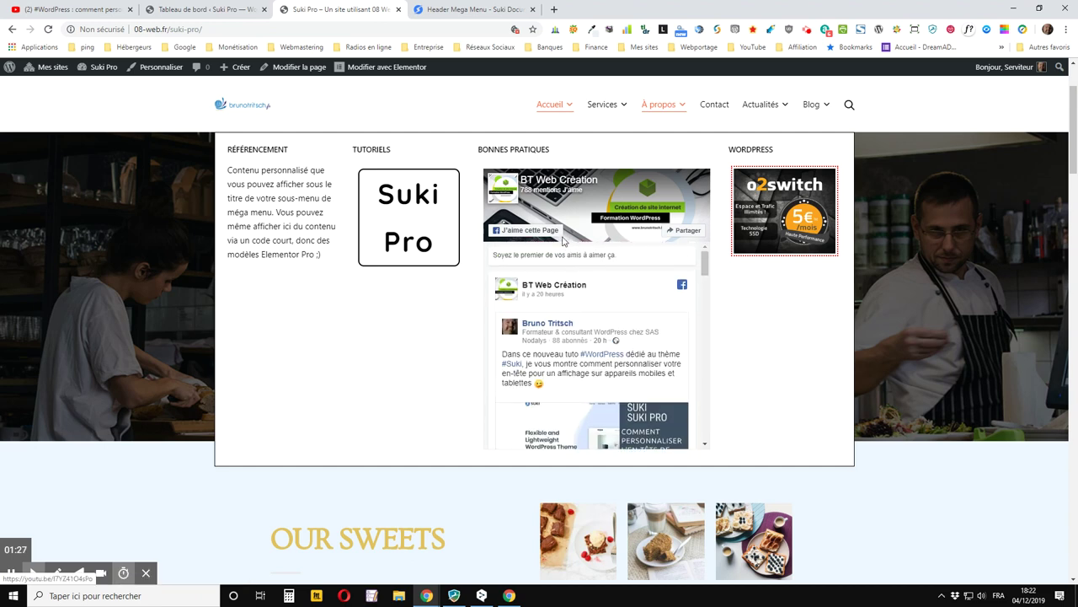
pyautogui.scroll(2, 563, 240)
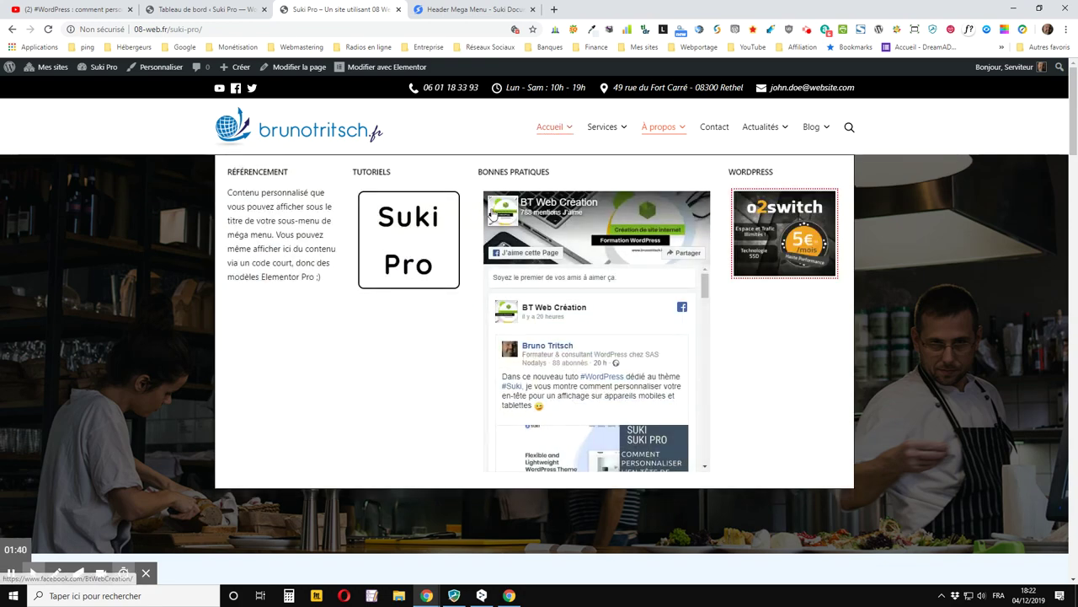
pyautogui.moveTo(556, 127)
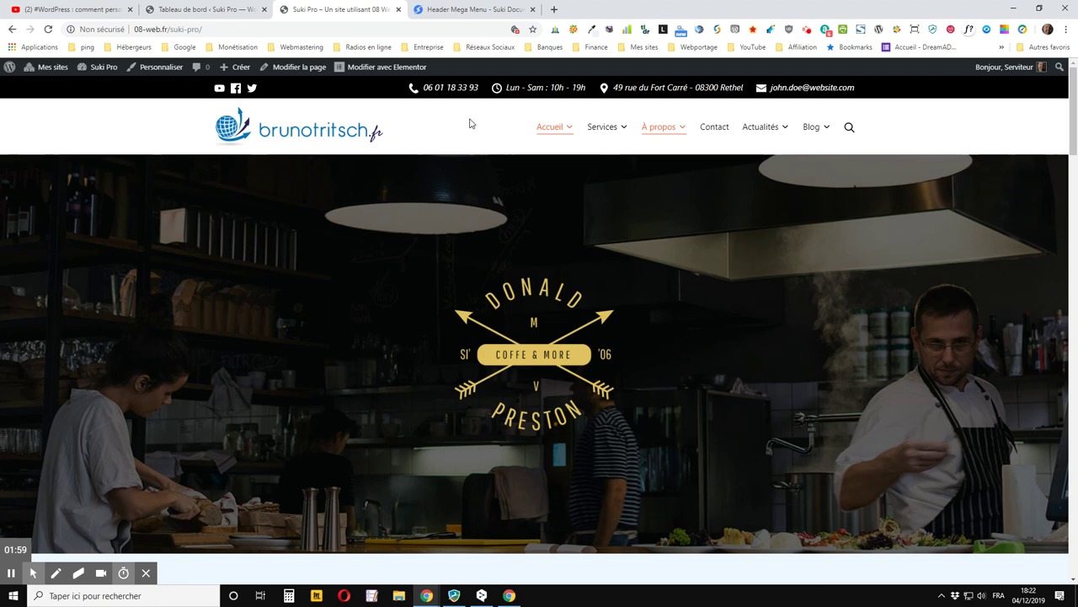
# - Open the Suki theme settings in the WordPress admin and review the Pro modules, including Méga menu d'en-tête
pyautogui.click(219, 9)
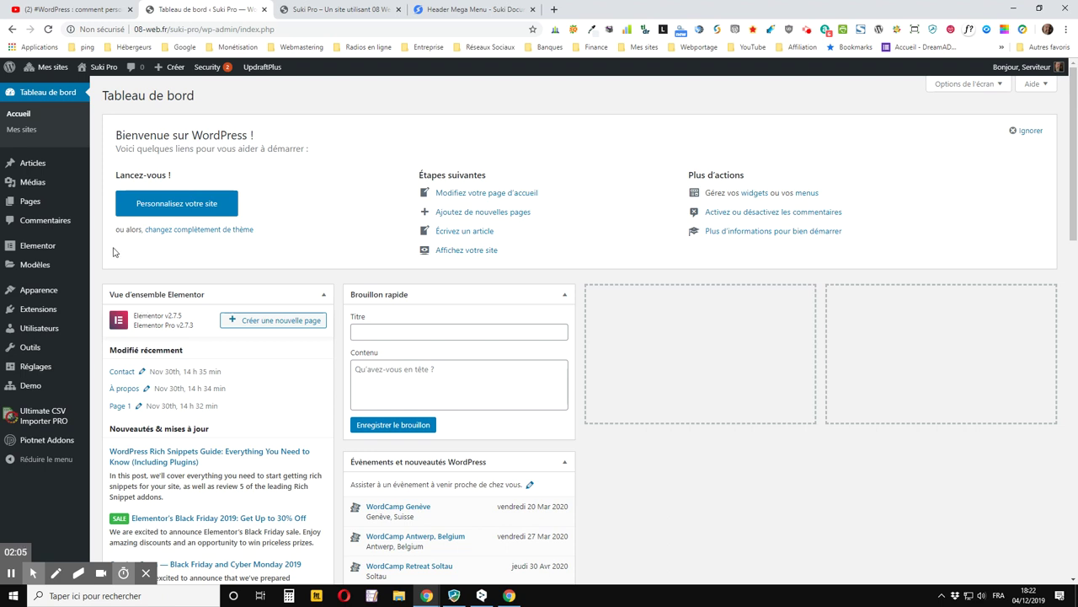
pyautogui.moveTo(38, 292)
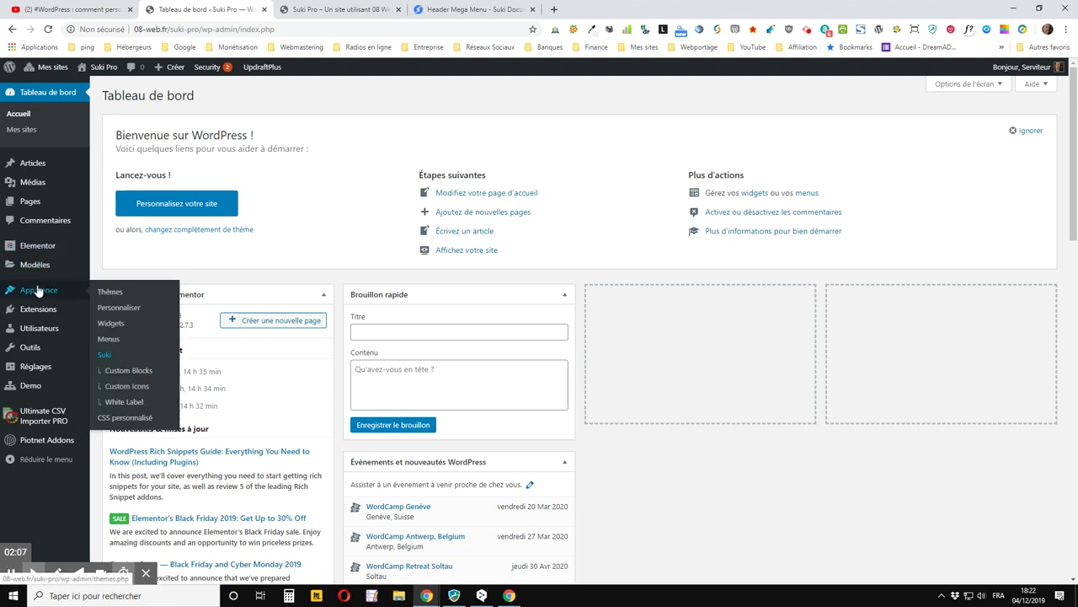
pyautogui.moveTo(42, 256)
pyautogui.click(104, 360)
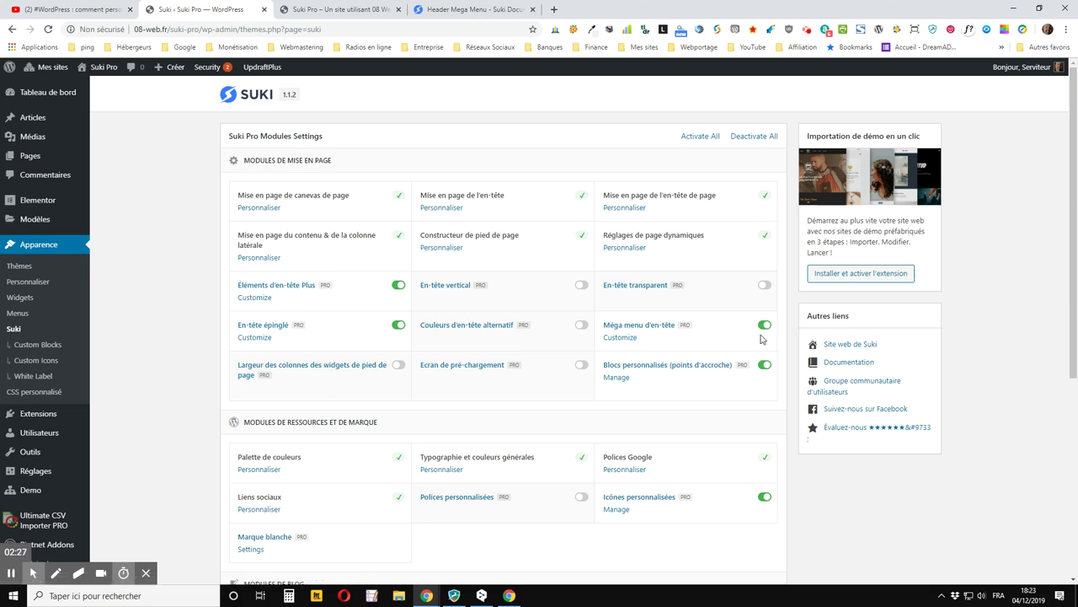
pyautogui.scroll(-4, 763, 341)
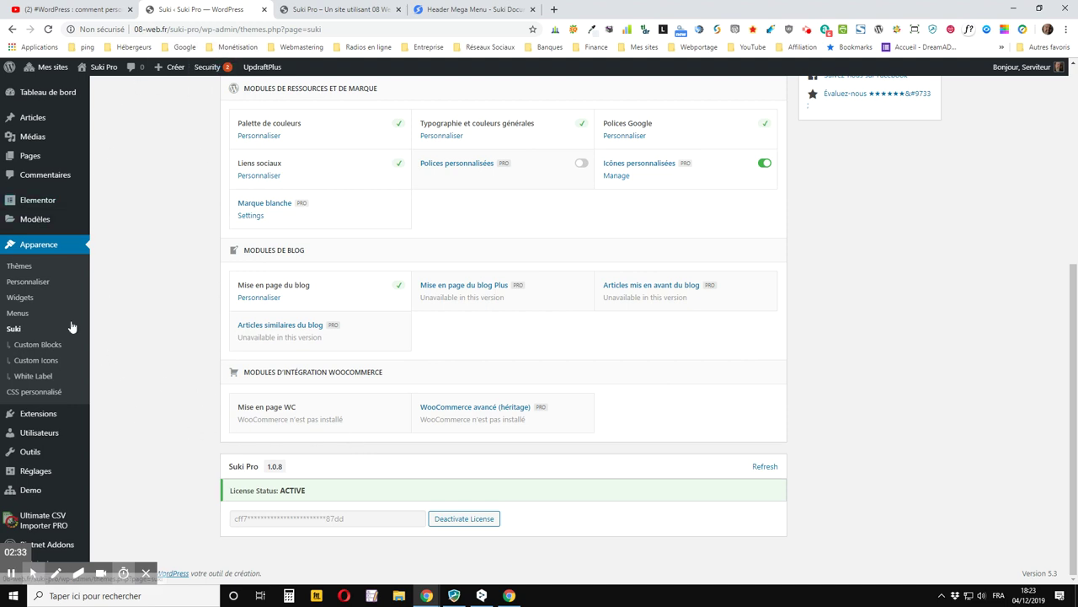
# - Open the WordPress menu editor and compare the Menu principal structure with the header menu on the live site
pyautogui.click(20, 314)
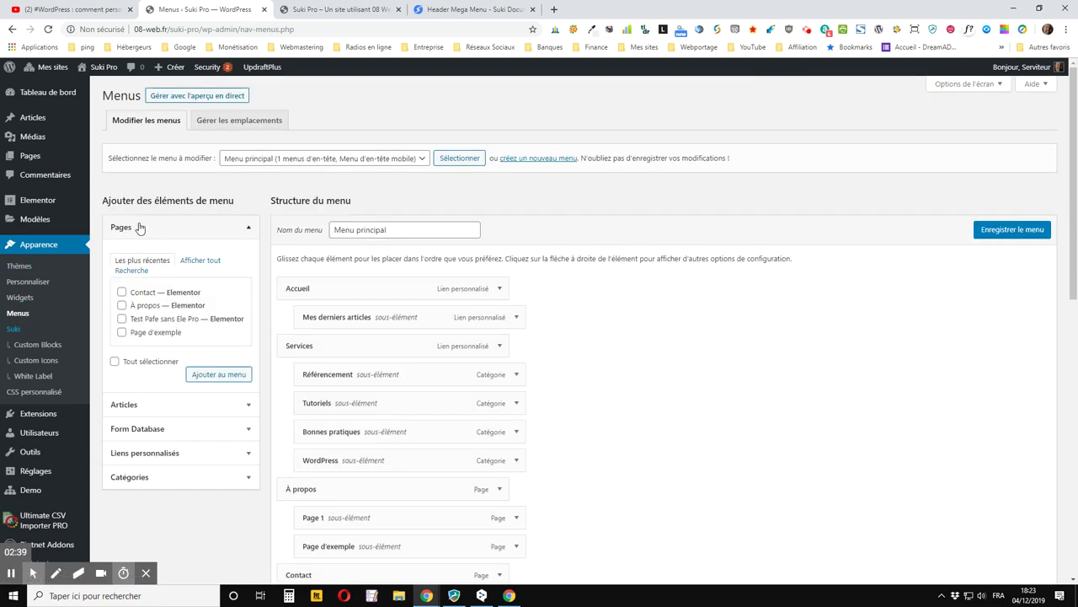
pyautogui.click(354, 10)
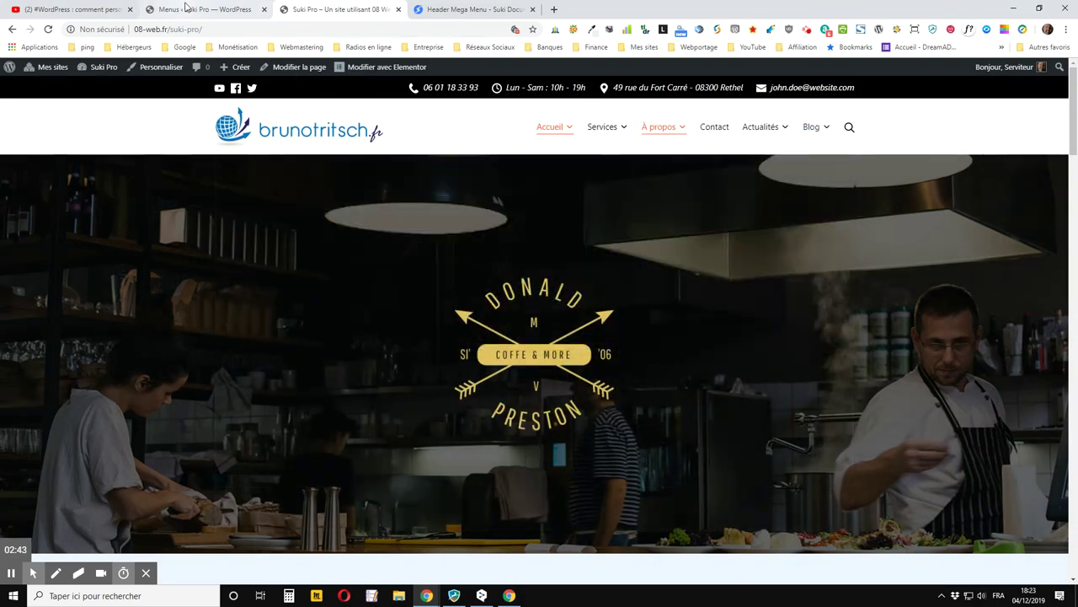
pyautogui.click(187, 8)
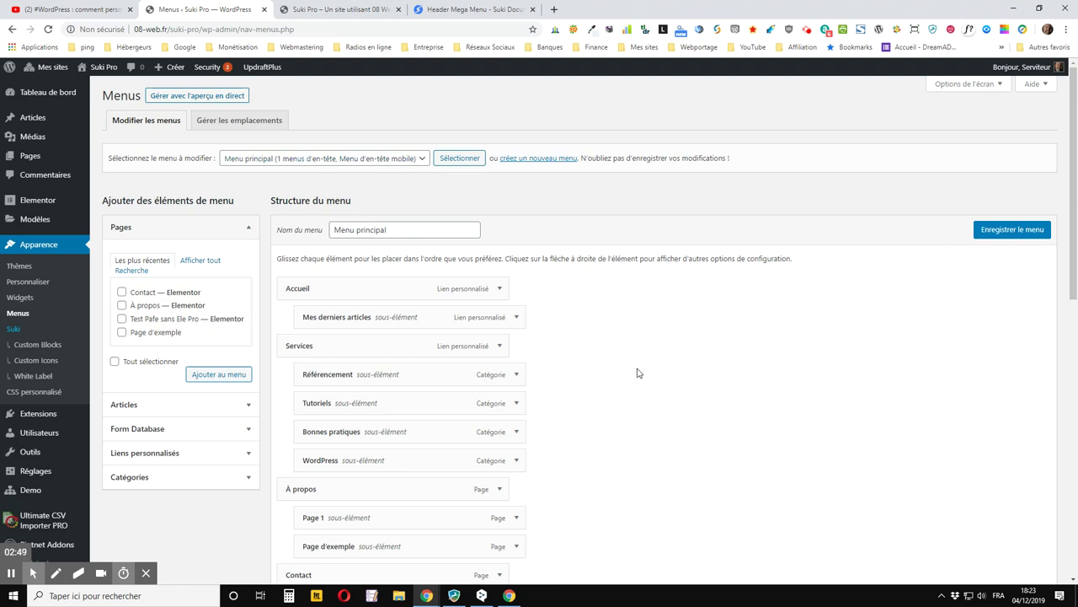
pyautogui.scroll(-2, 637, 373)
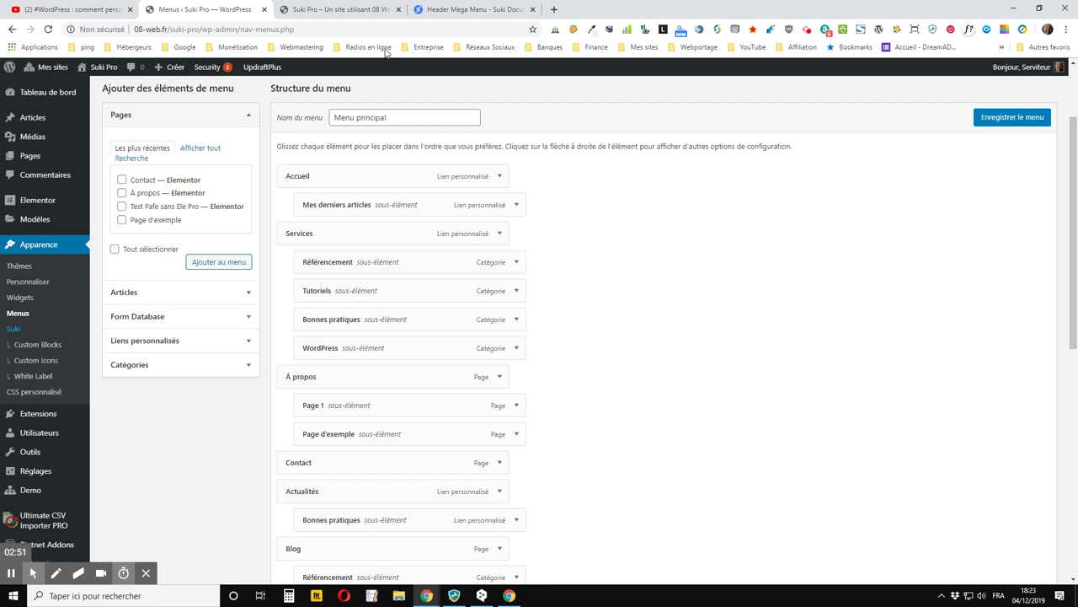
pyautogui.click(346, 12)
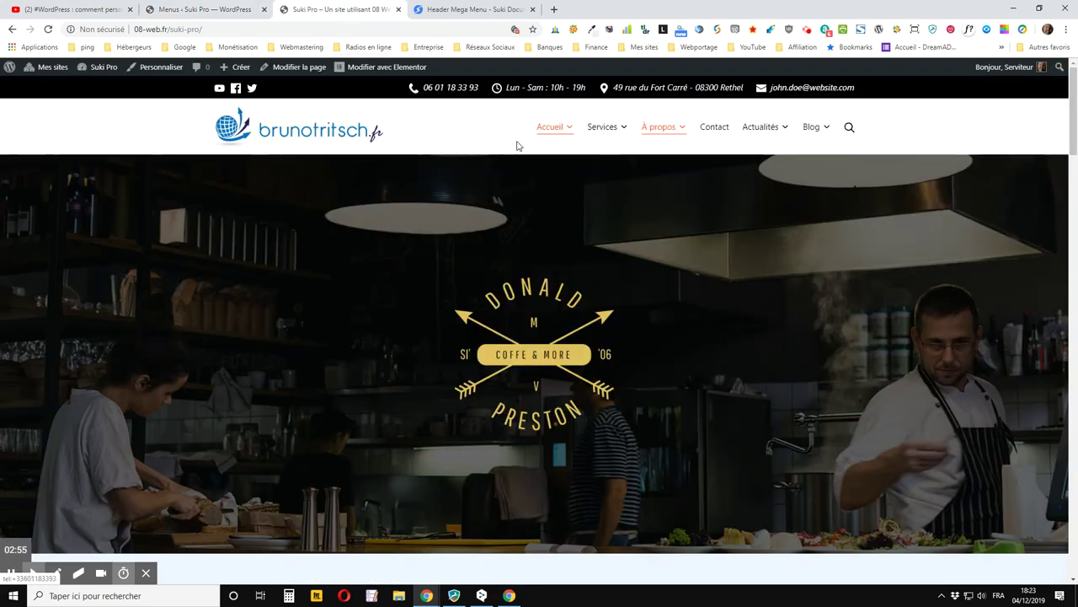
pyautogui.moveTo(553, 128)
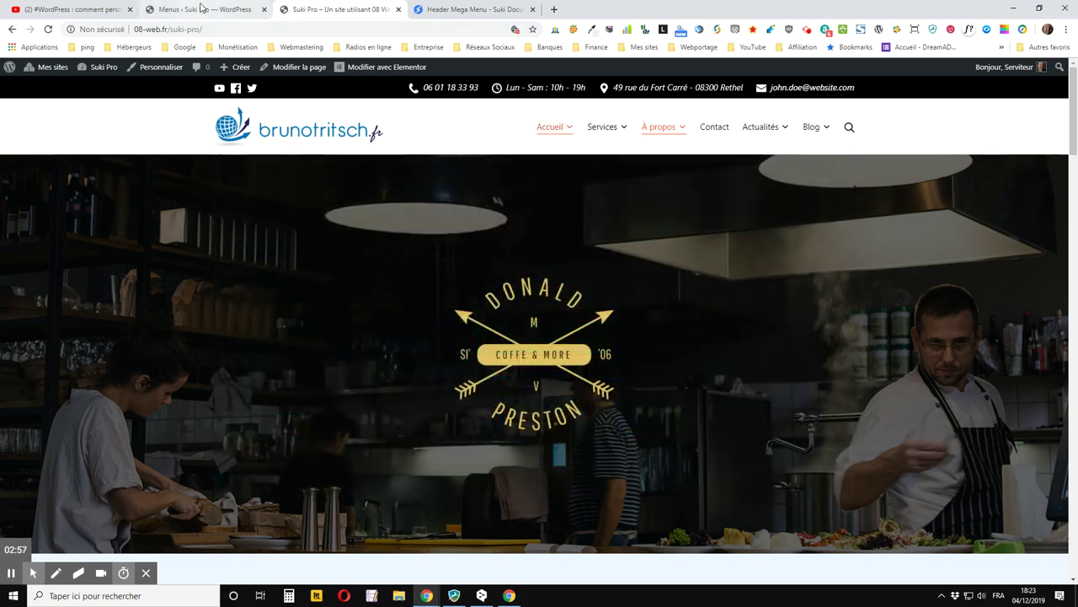
# - Remove the Mes derniers articles sub-item under Accueil from Menu principal
pyautogui.click(225, 10)
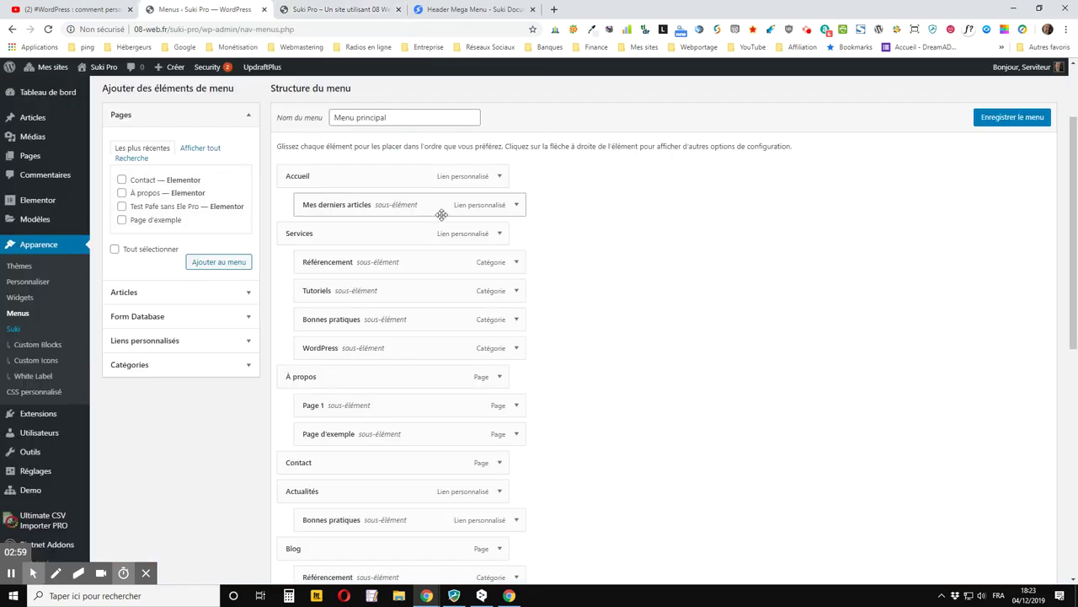
pyautogui.click(519, 206)
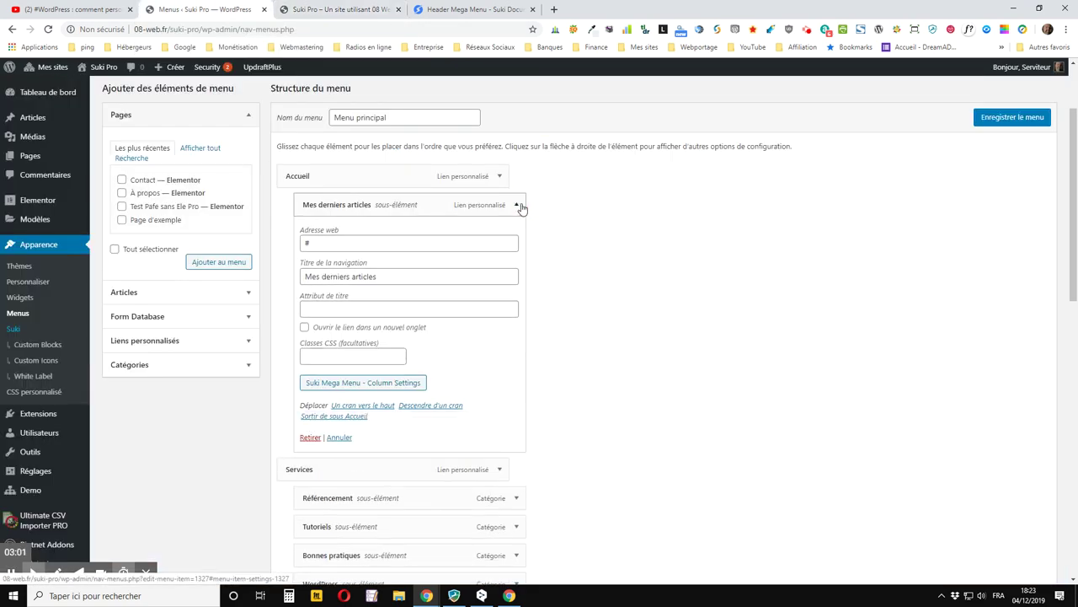
pyautogui.click(307, 436)
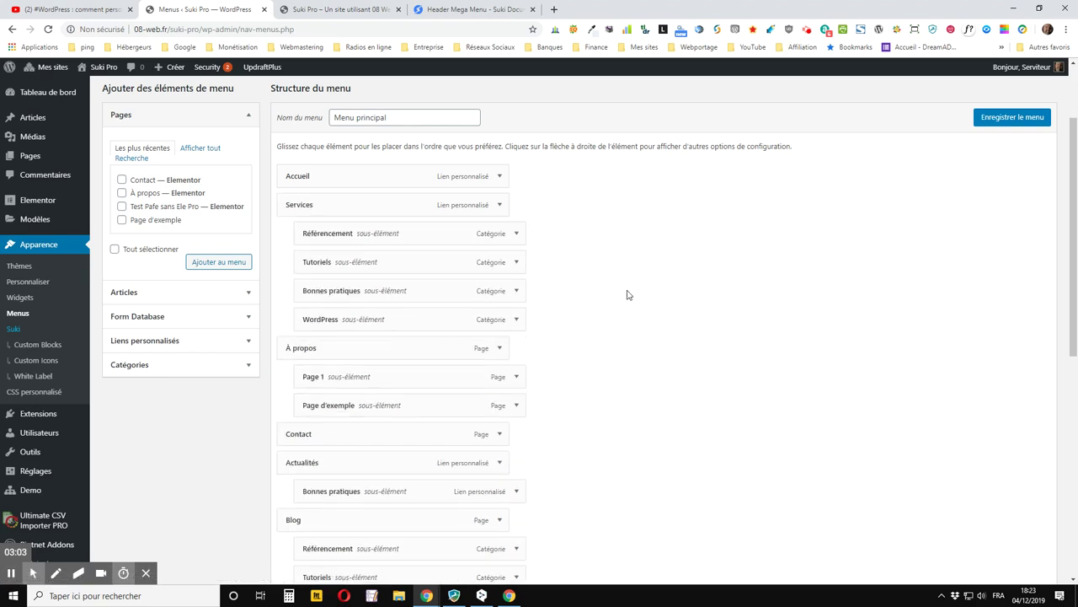
# - Remove all sub-items under Blog from Menu principal and save the menu
pyautogui.click(352, 17)
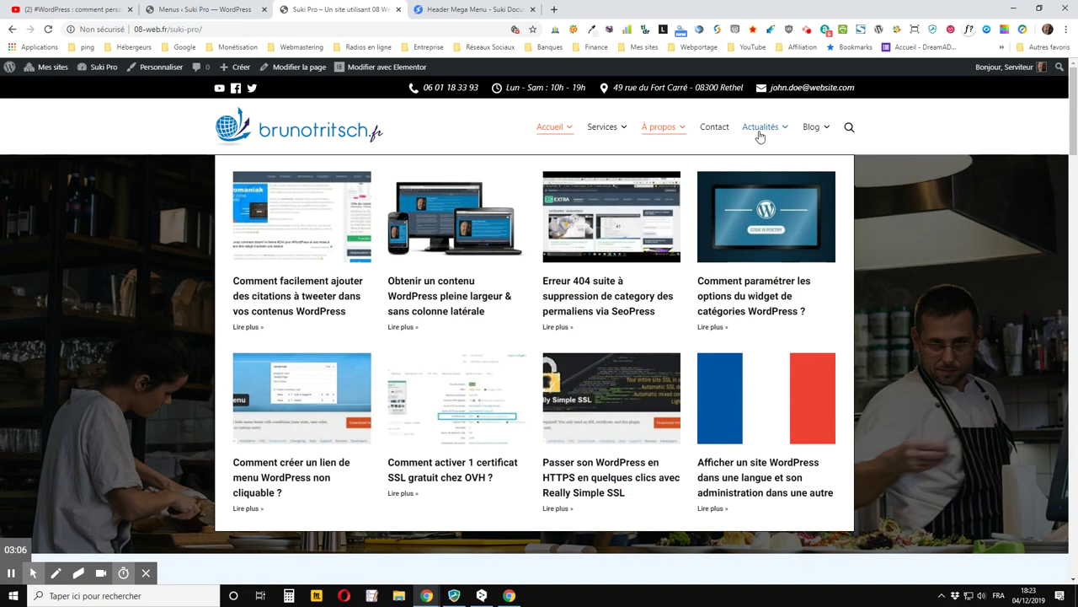
pyautogui.moveTo(814, 128)
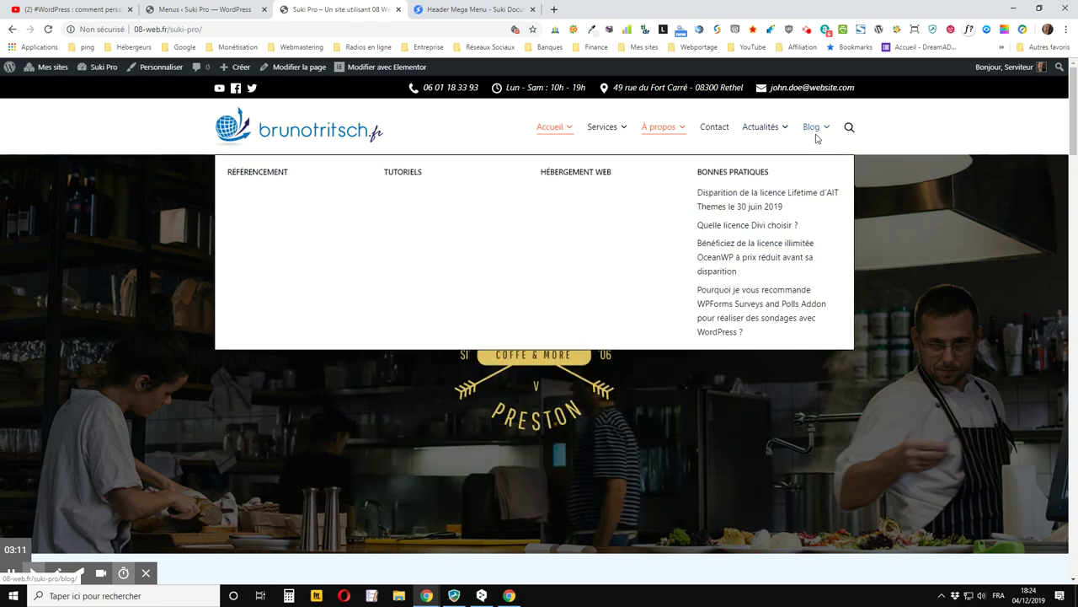
pyautogui.click(216, 9)
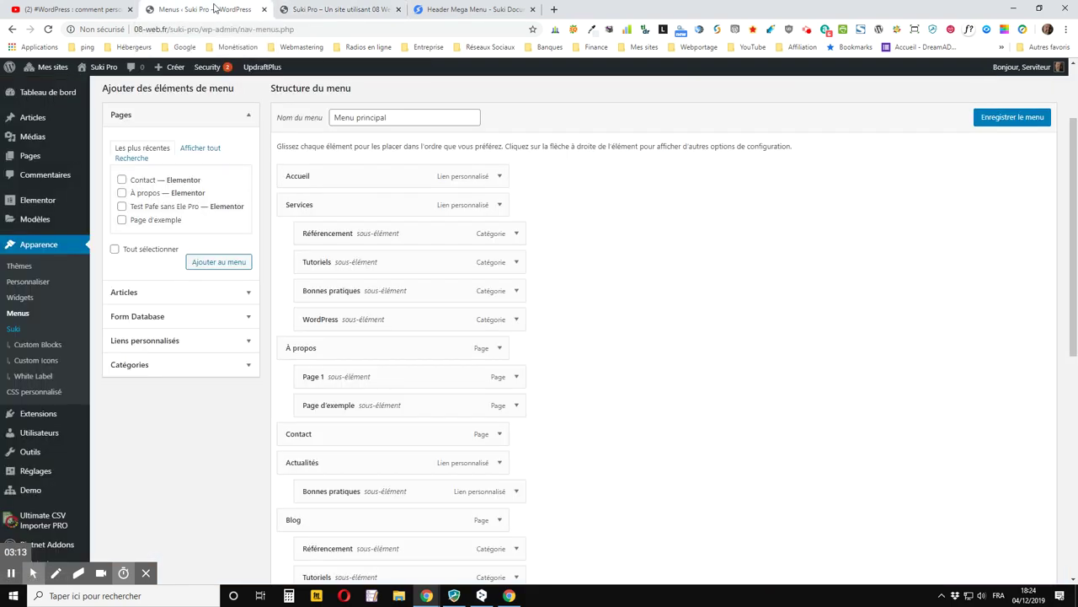
pyautogui.scroll(-6, 305, 397)
pyautogui.scroll(1, 305, 397)
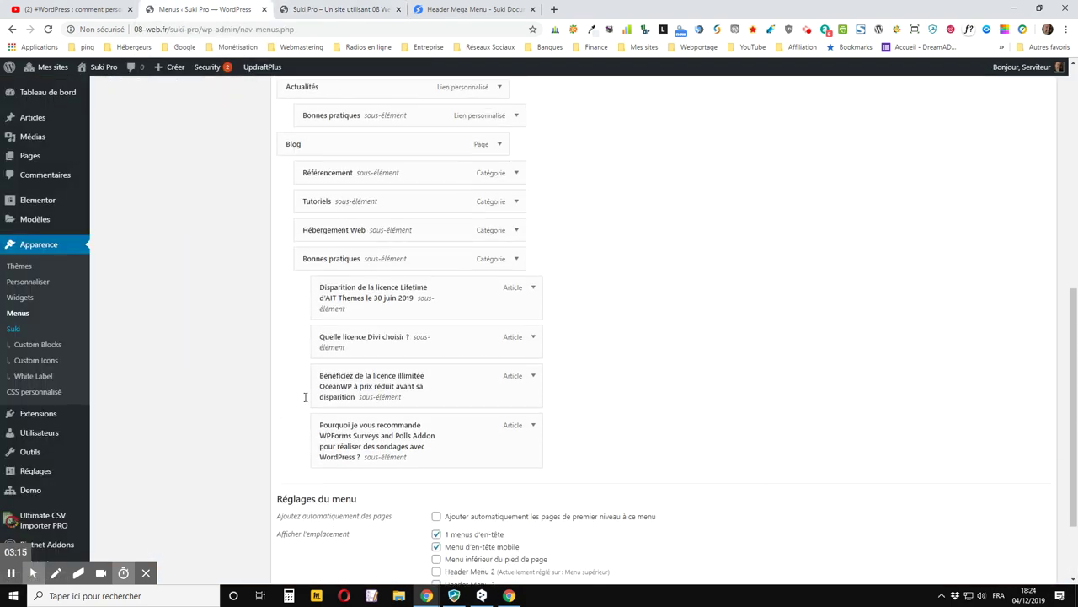
pyautogui.scroll(3, 305, 397)
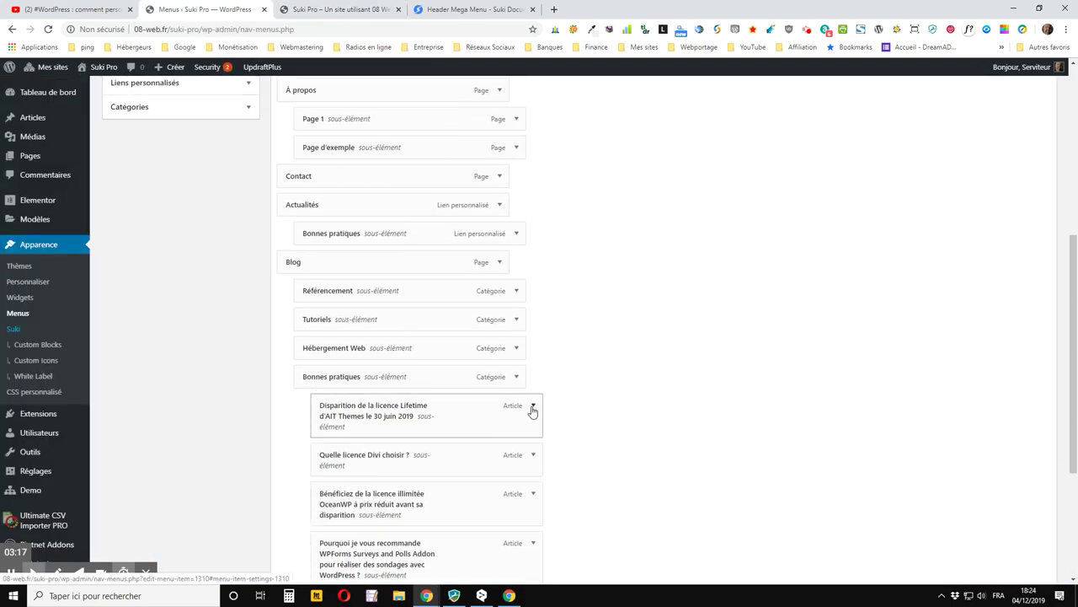
pyautogui.scroll(-5, 534, 545)
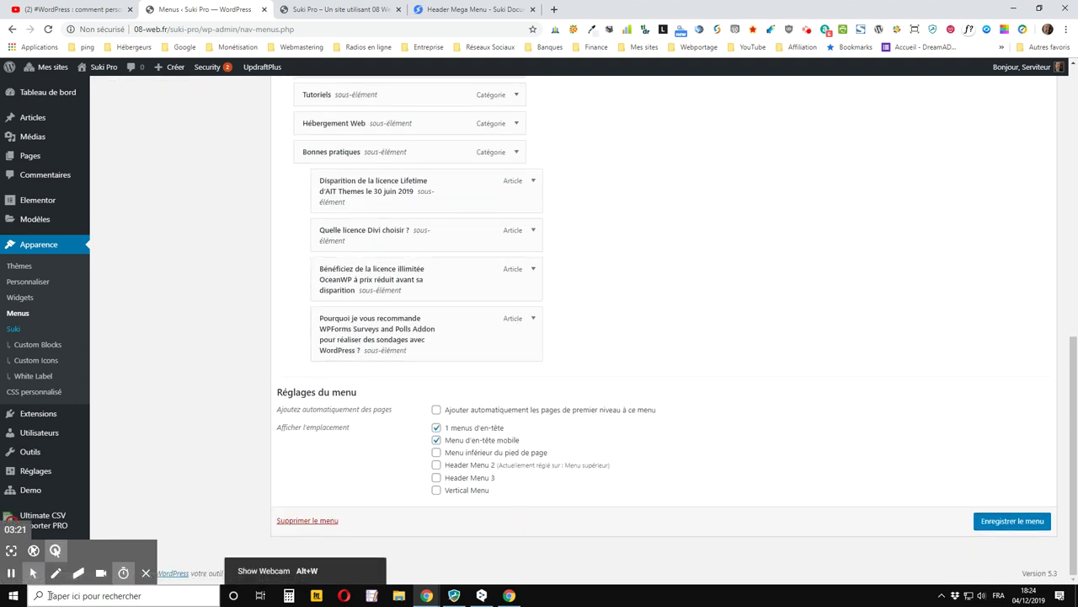
pyautogui.click(10, 576)
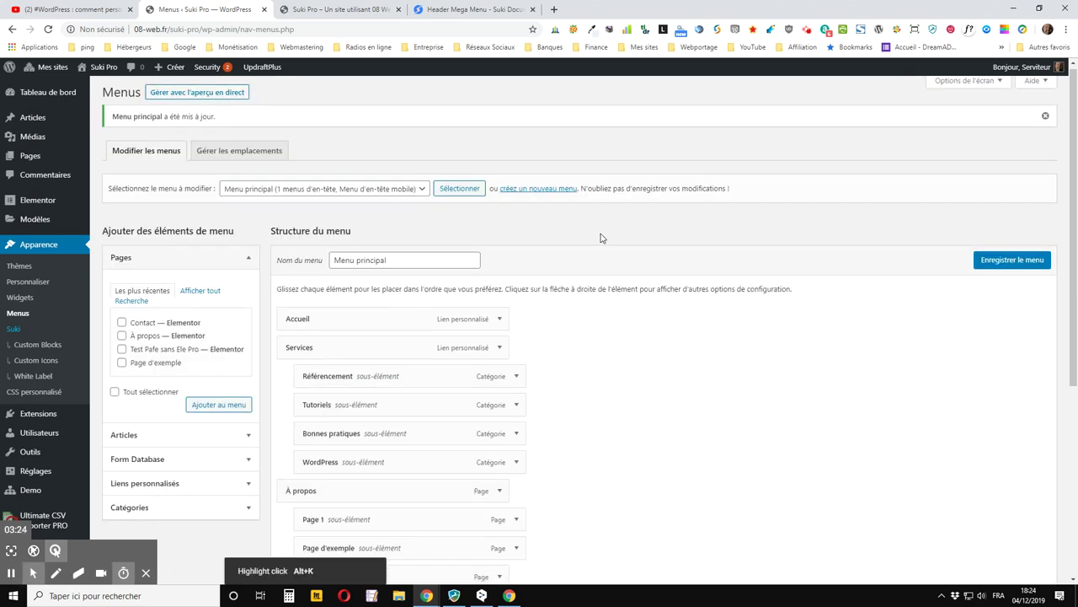
pyautogui.scroll(-5, 601, 236)
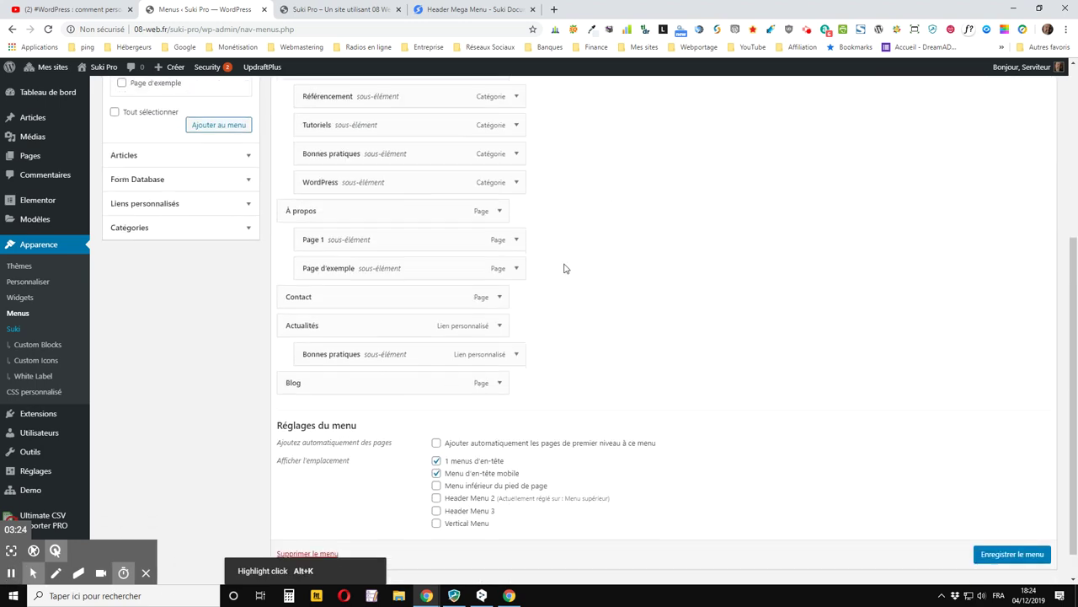
# - Reload the live site and check the Blog item in the header menu by opening its page
pyautogui.click(325, 10)
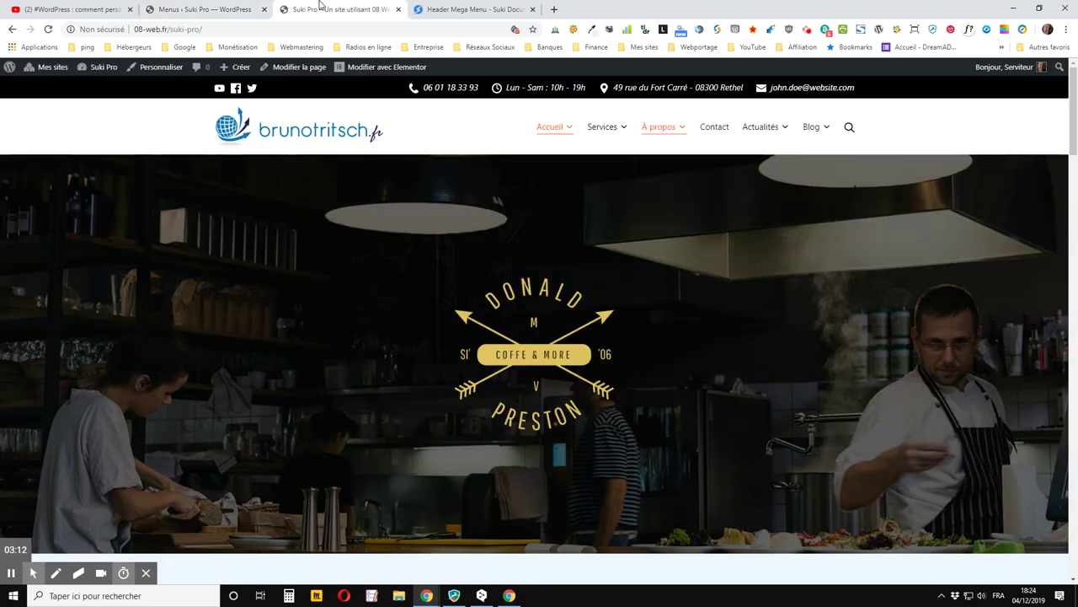
pyautogui.click(49, 30)
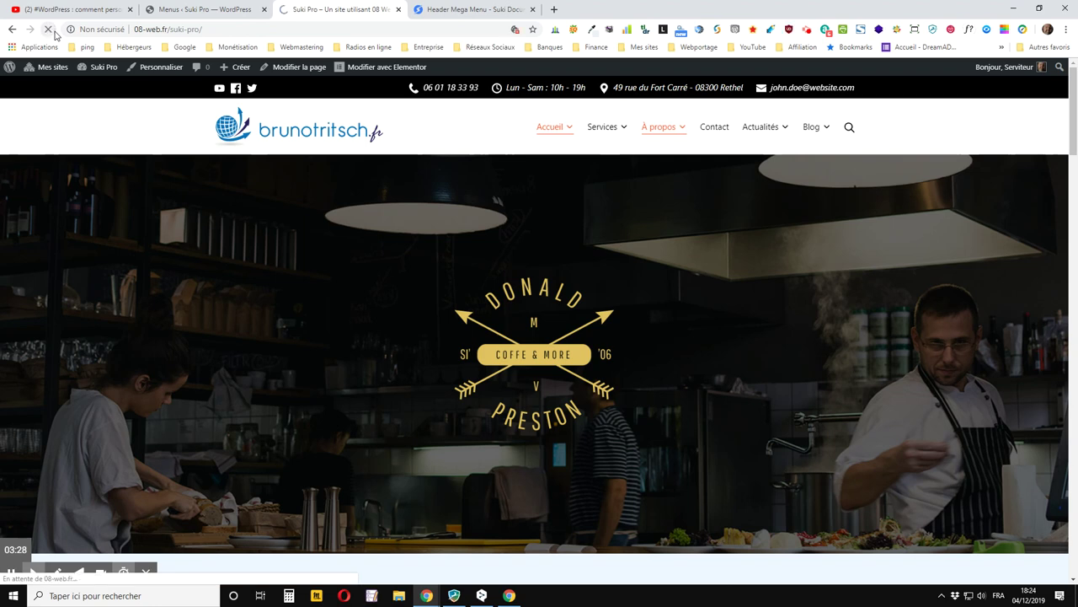
pyautogui.click(823, 131)
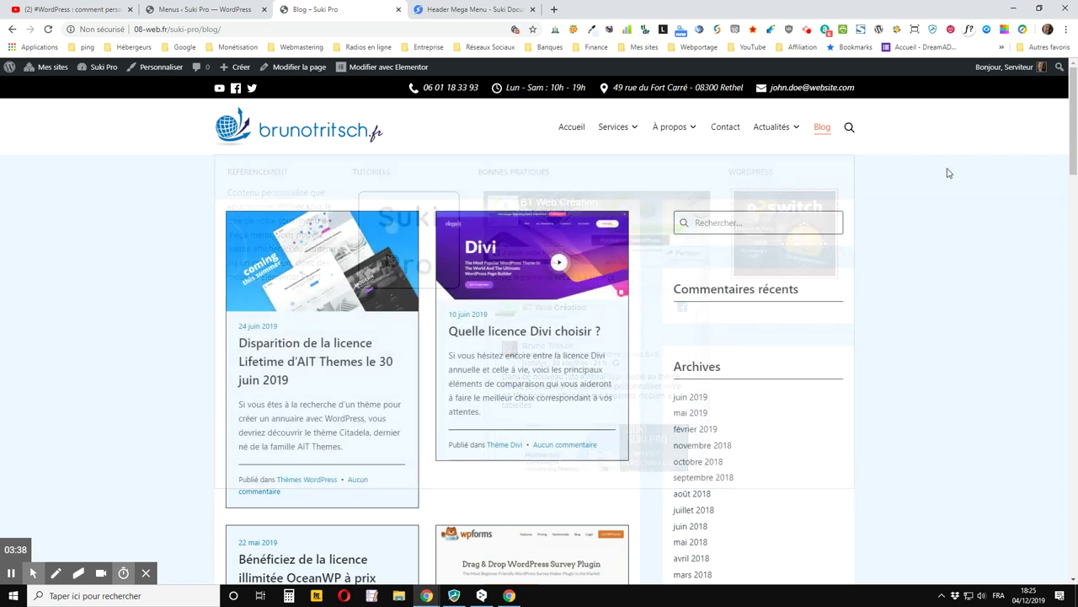
# - Return to the menu editor and enable Mega Menu mode in the Suki Mega Menu container settings of the Blog item
pyautogui.click(185, 12)
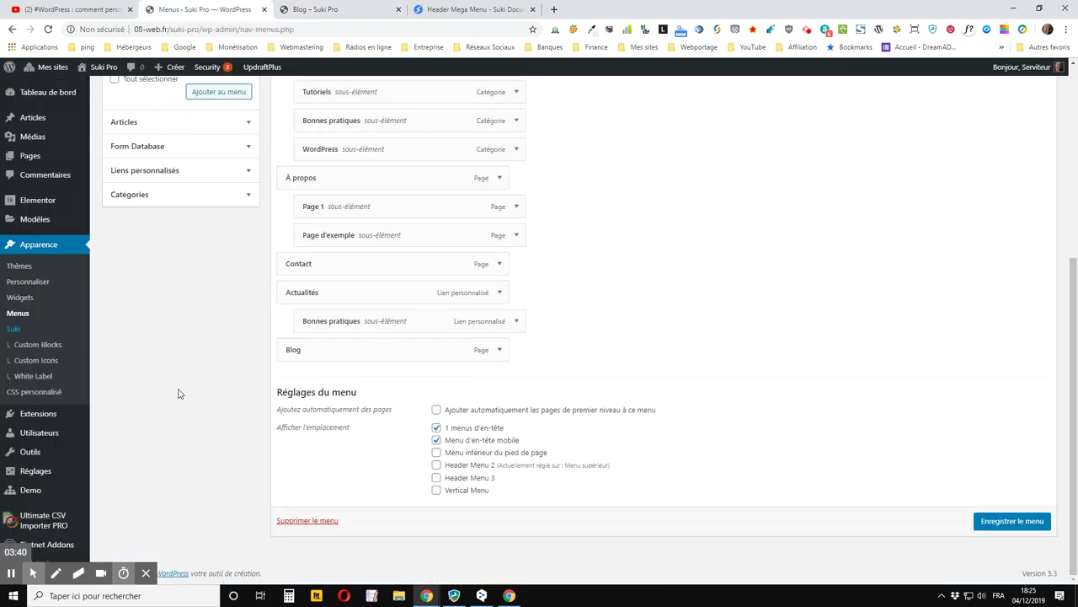
pyautogui.scroll(3, 178, 393)
pyautogui.scroll(-2, 178, 393)
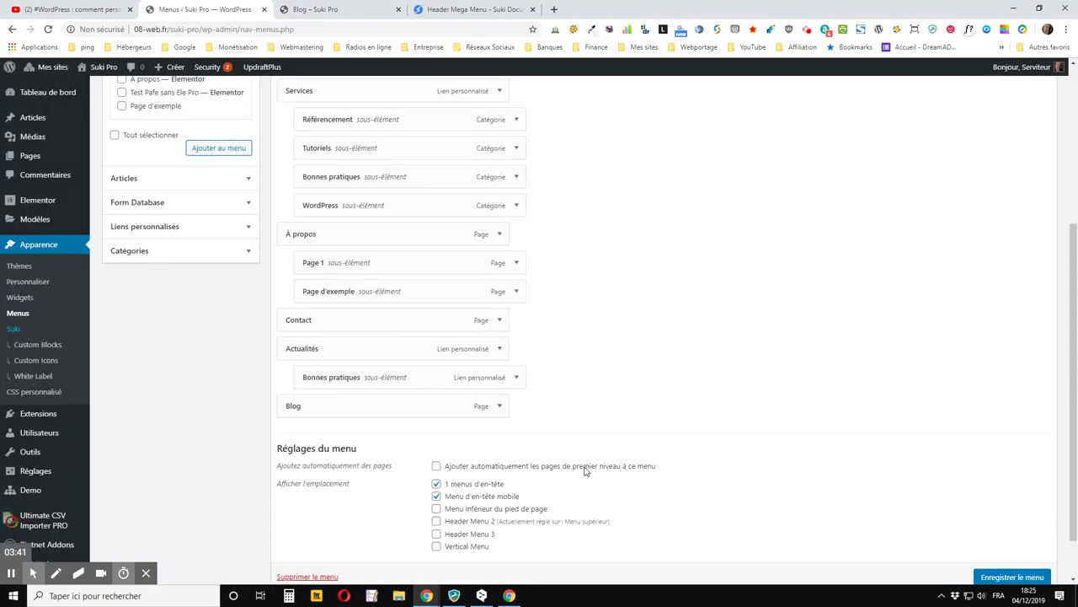
pyautogui.click(500, 406)
pyautogui.scroll(-2, 493, 418)
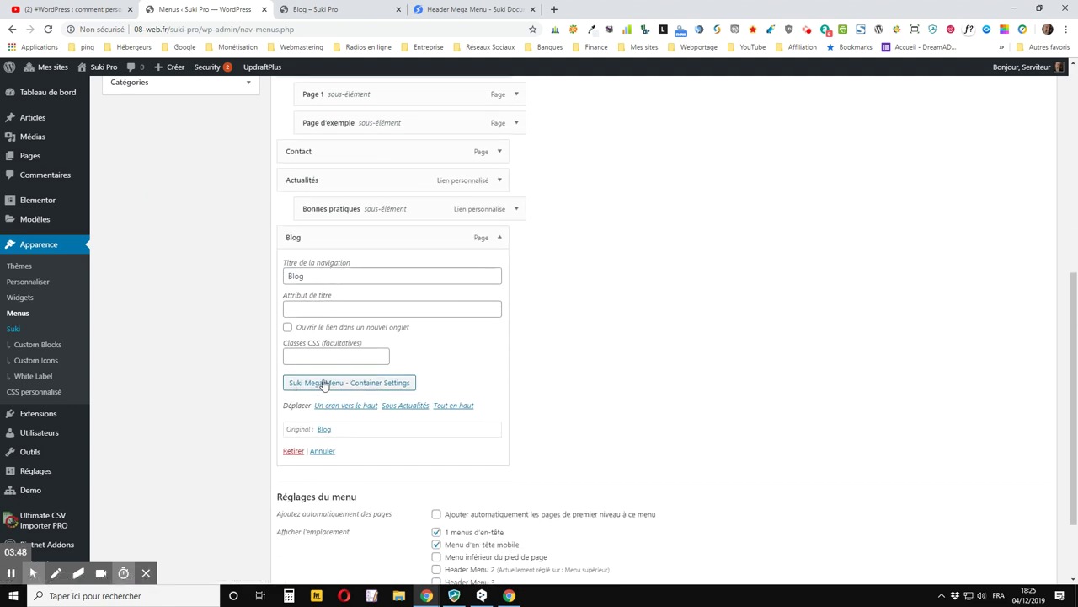
pyautogui.click(382, 393)
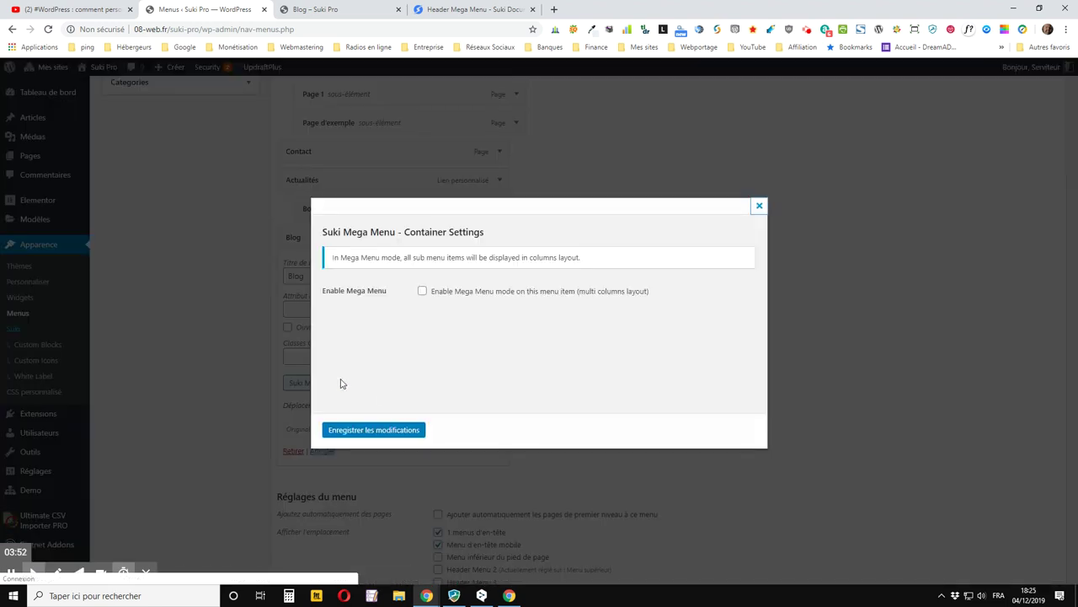
pyautogui.click(423, 291)
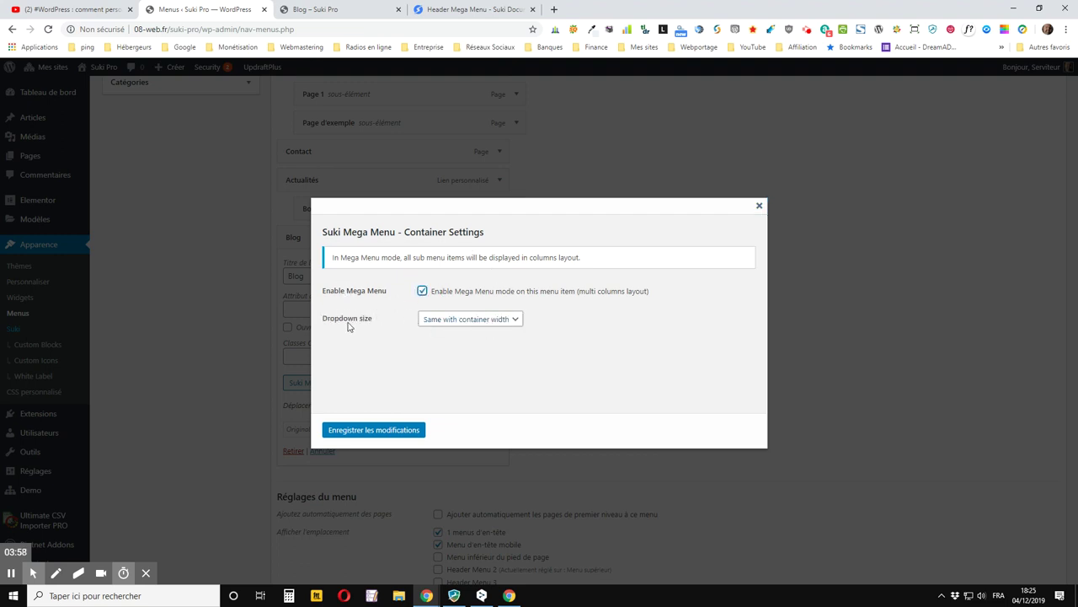
# - Try the Use custom width option for the mega menu's dropdown size, and restore Same with container width
pyautogui.click(440, 321)
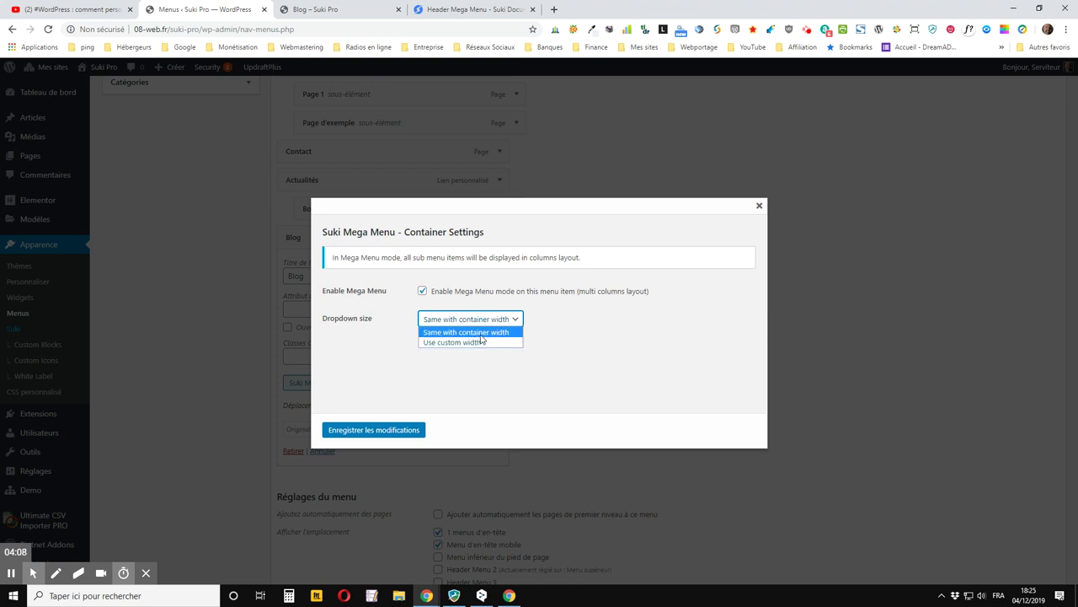
pyautogui.click(472, 343)
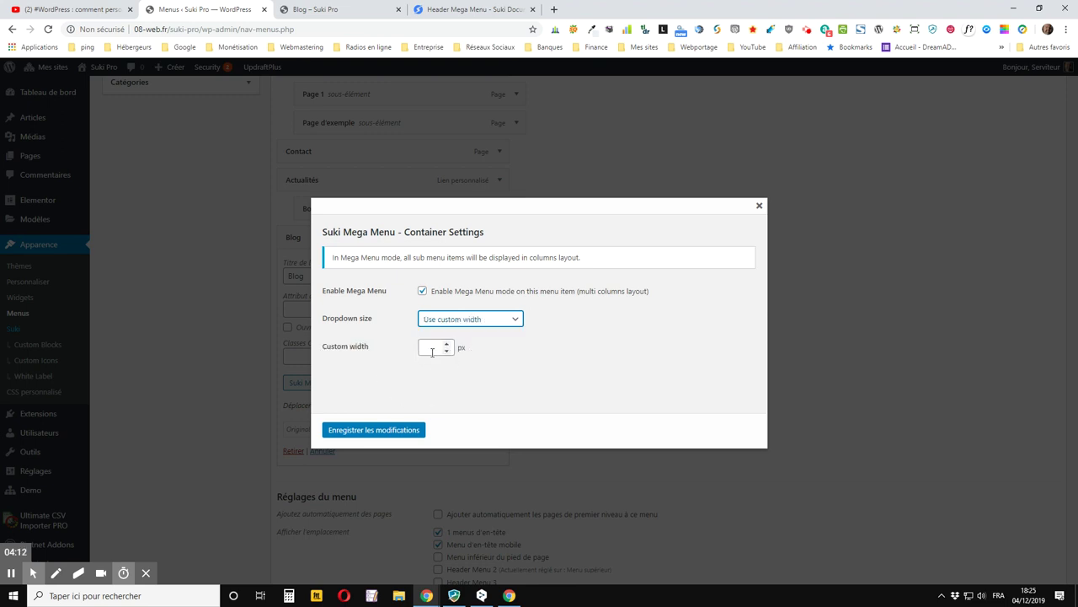
pyautogui.click(512, 319)
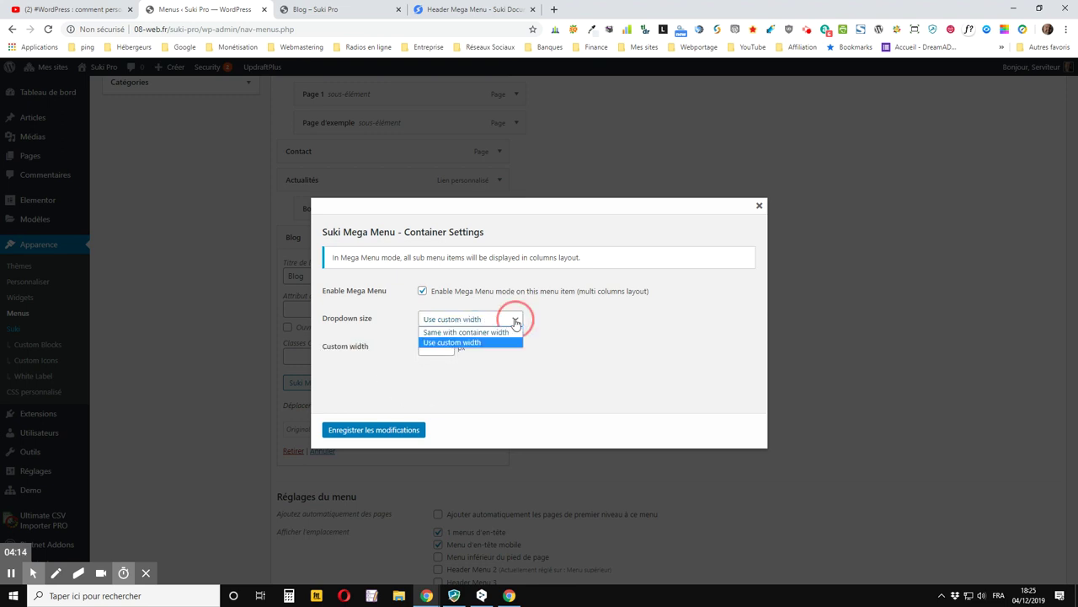
pyautogui.click(452, 333)
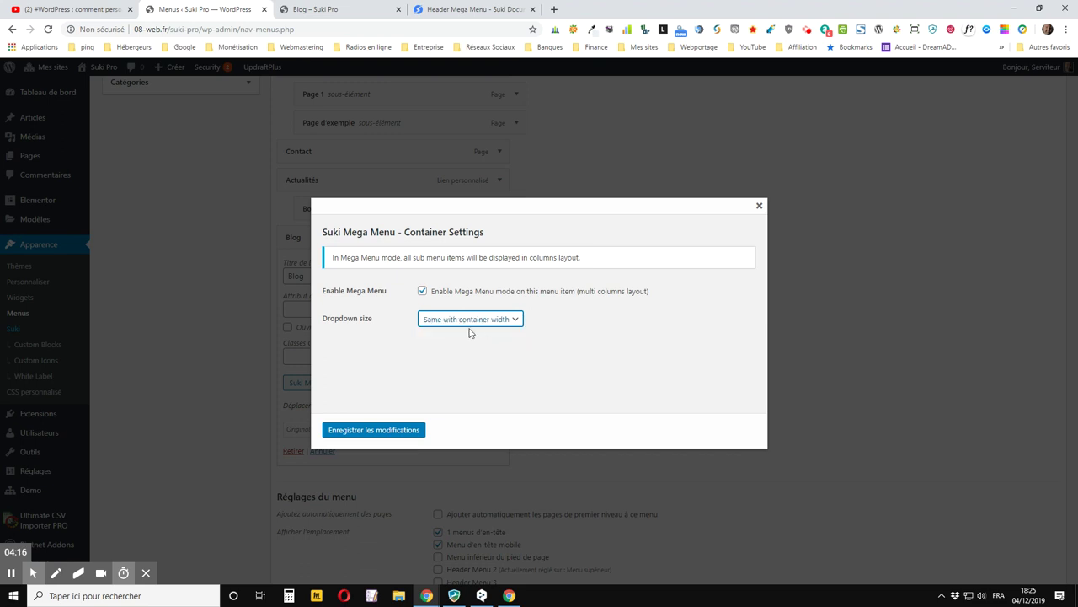
# - Save the Blog item's mega menu container settings and save Menu principal
pyautogui.click(367, 432)
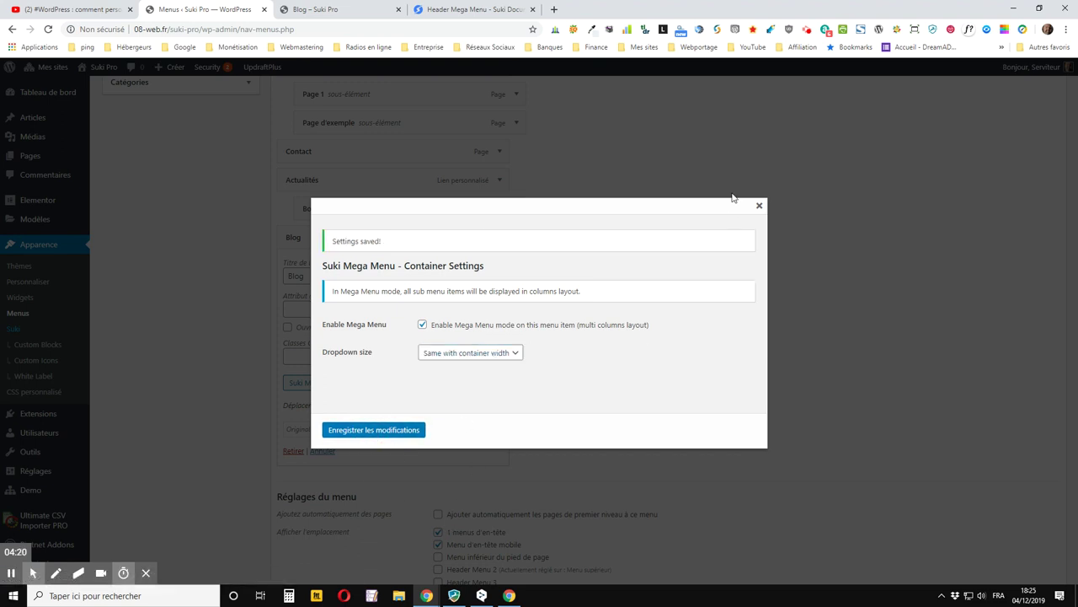
pyautogui.click(758, 204)
pyautogui.scroll(3, 927, 278)
pyautogui.scroll(2, 935, 253)
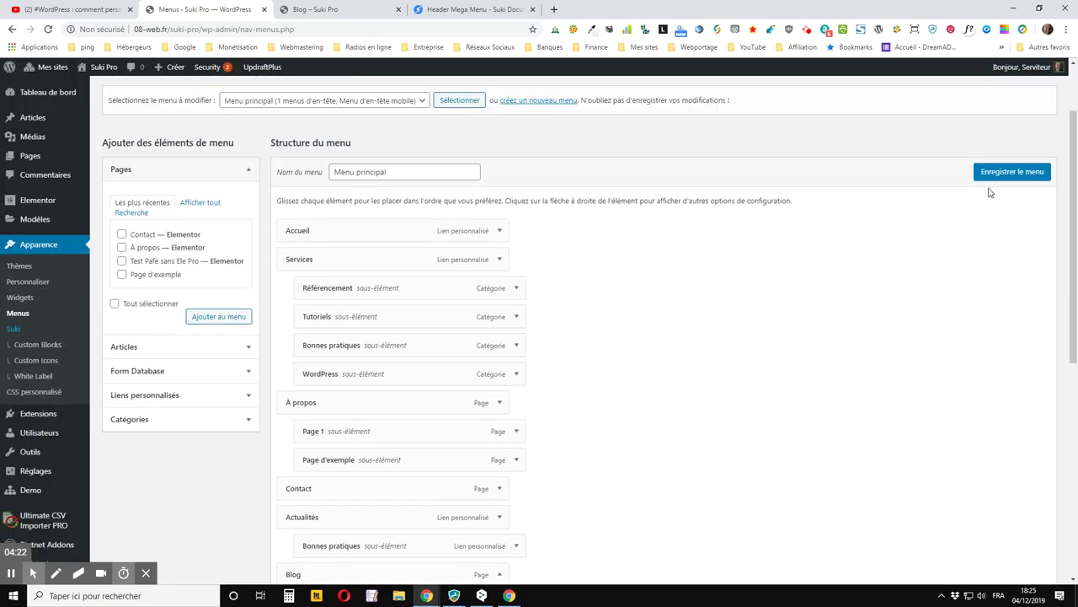
pyautogui.click(1002, 172)
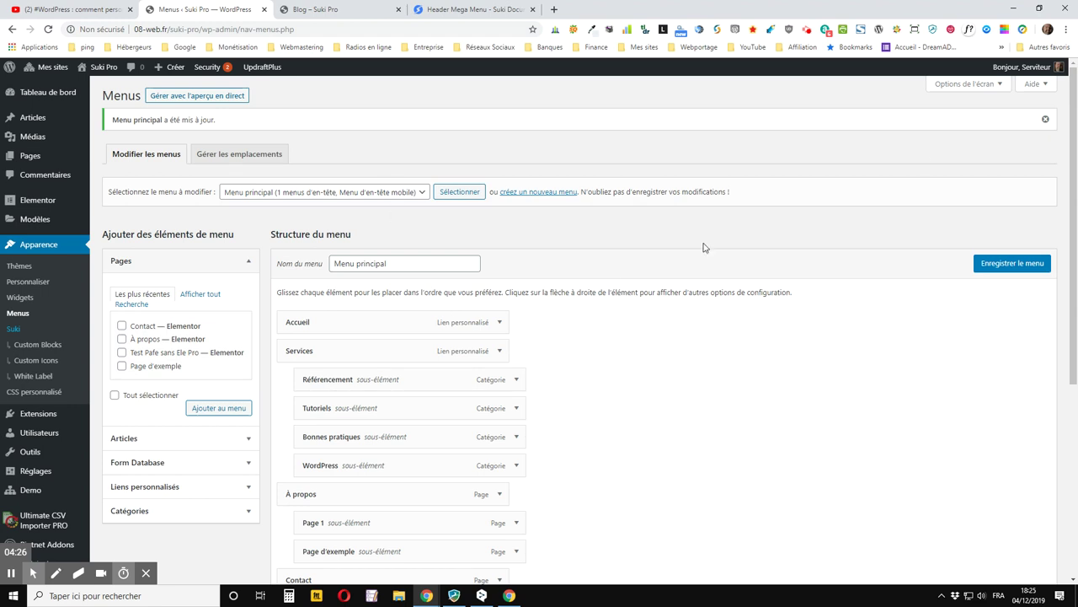
# - Add the categories Référencement, Tutoriels, Extensions WordPress, Hébergement Web and Bonnes pratiques to Menu principal
pyautogui.scroll(-3, 687, 245)
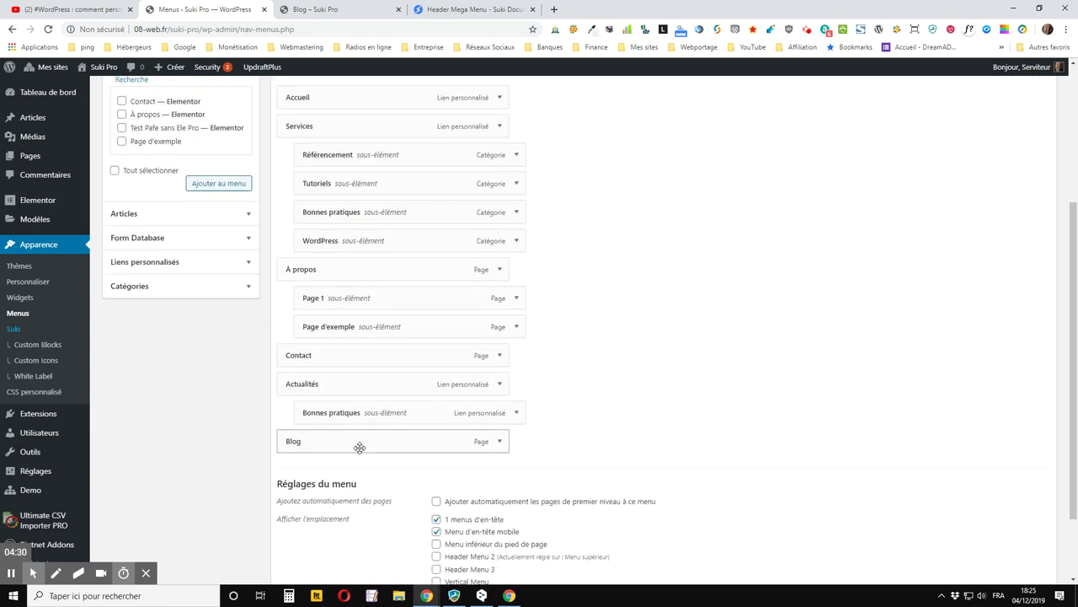
pyautogui.scroll(-2, 206, 354)
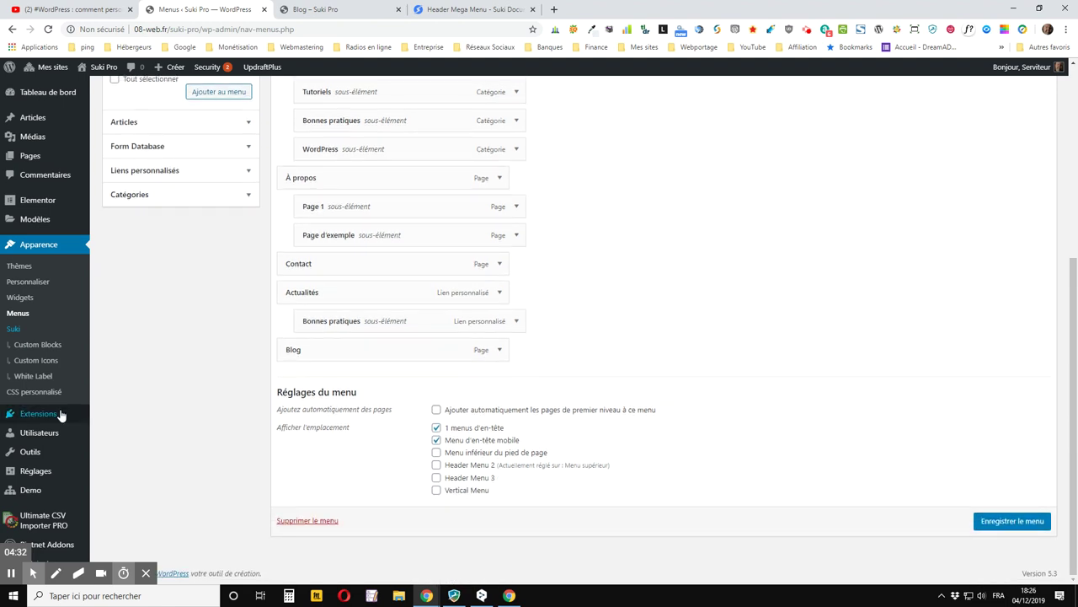
pyautogui.scroll(2, 387, 396)
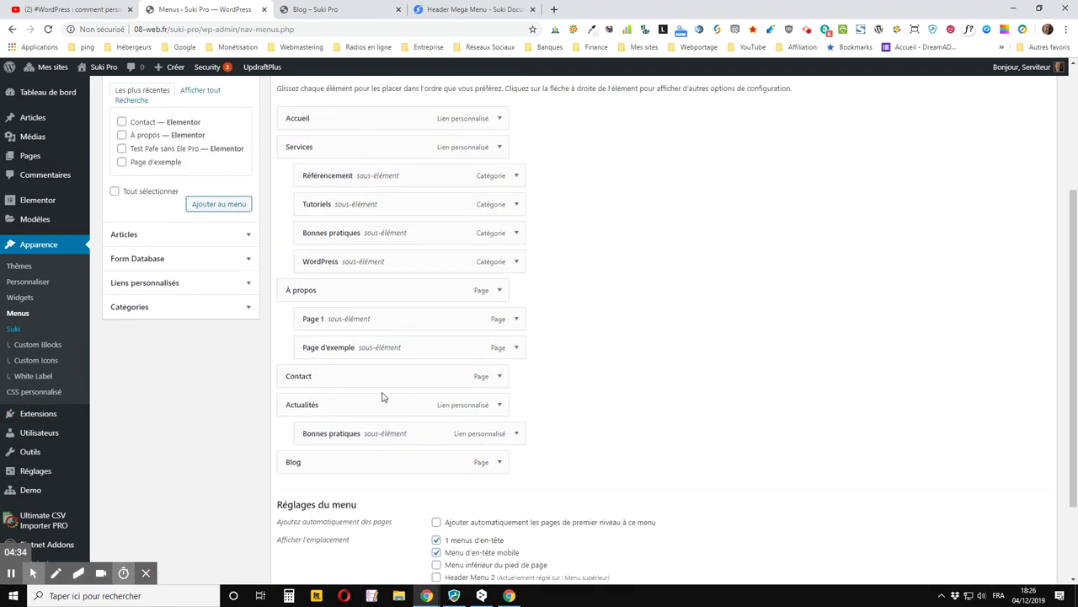
pyautogui.click(231, 308)
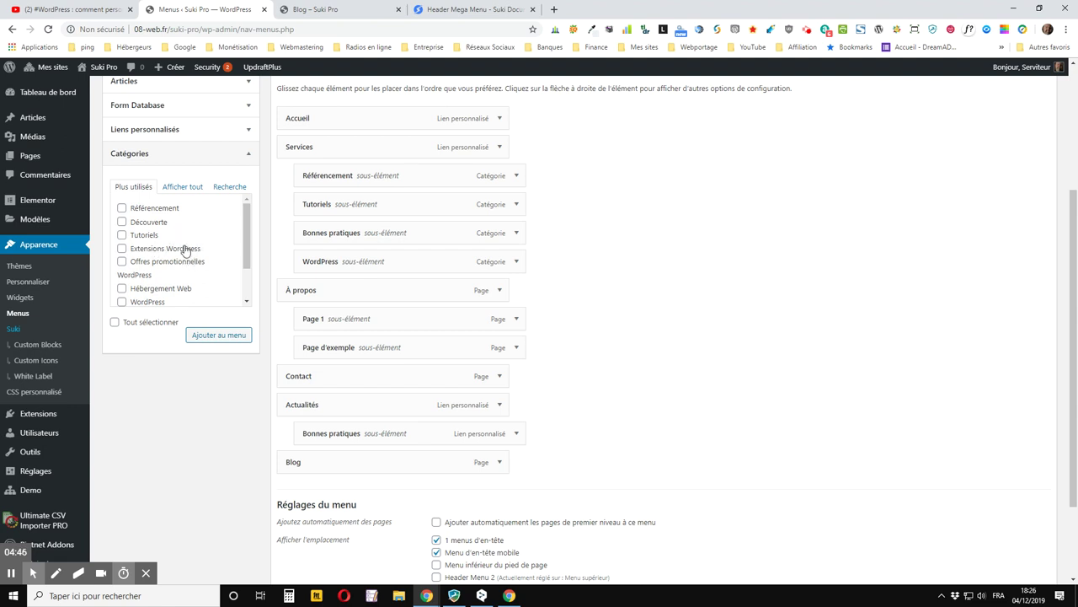
pyautogui.click(122, 221)
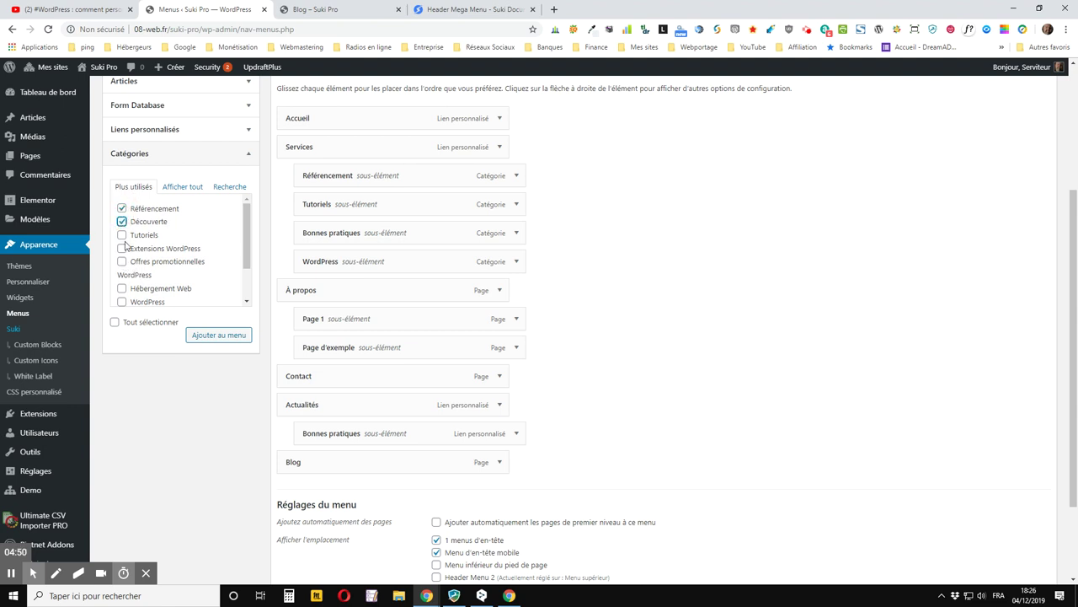
pyautogui.click(122, 220)
pyautogui.click(121, 235)
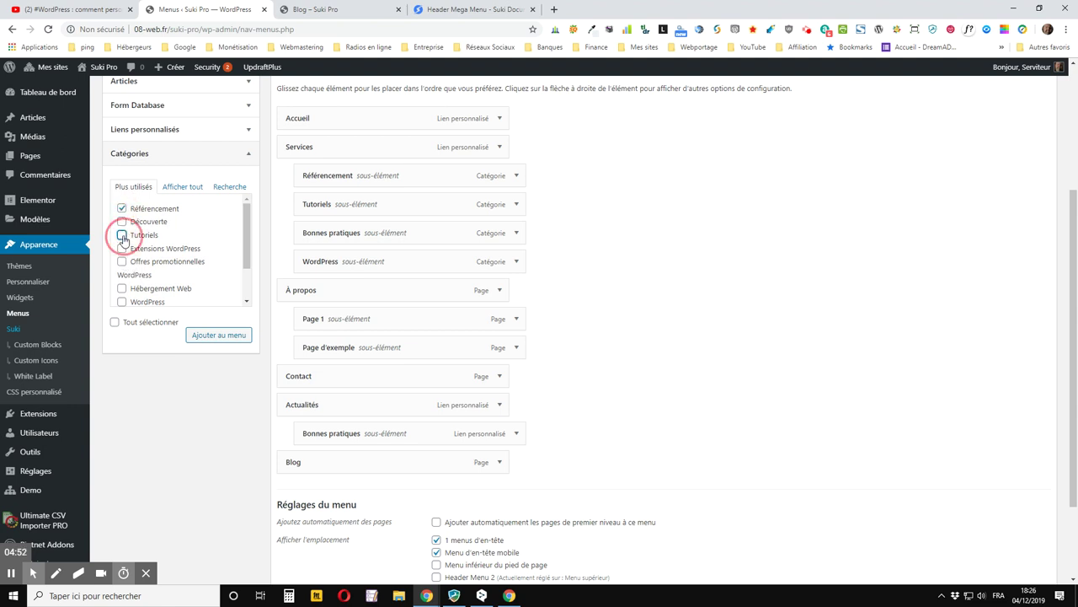
pyautogui.click(122, 248)
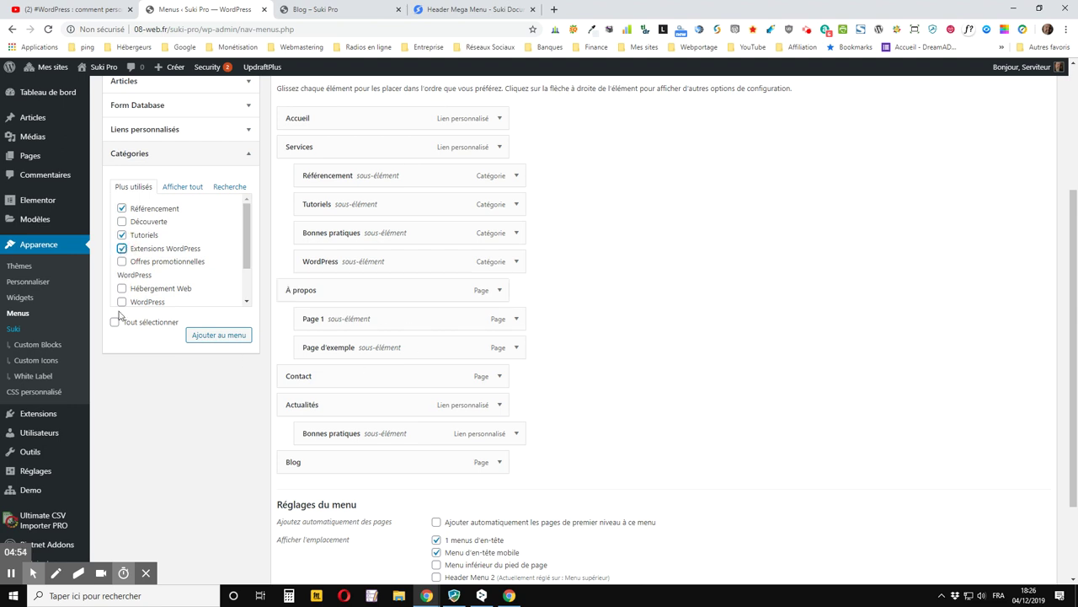
pyautogui.scroll(-5, 185, 275)
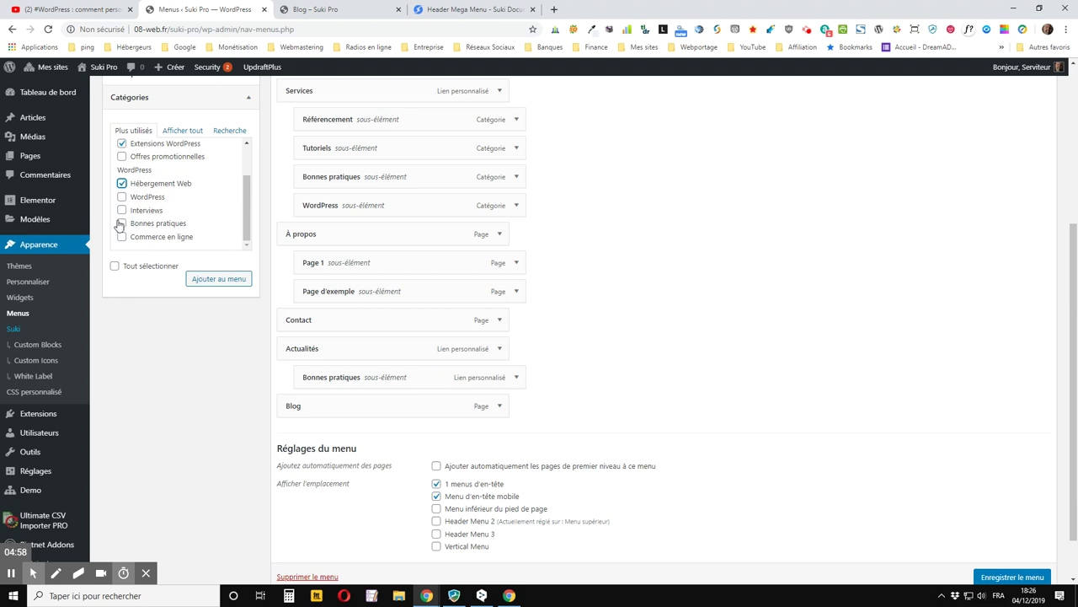
pyautogui.scroll(5, 152, 268)
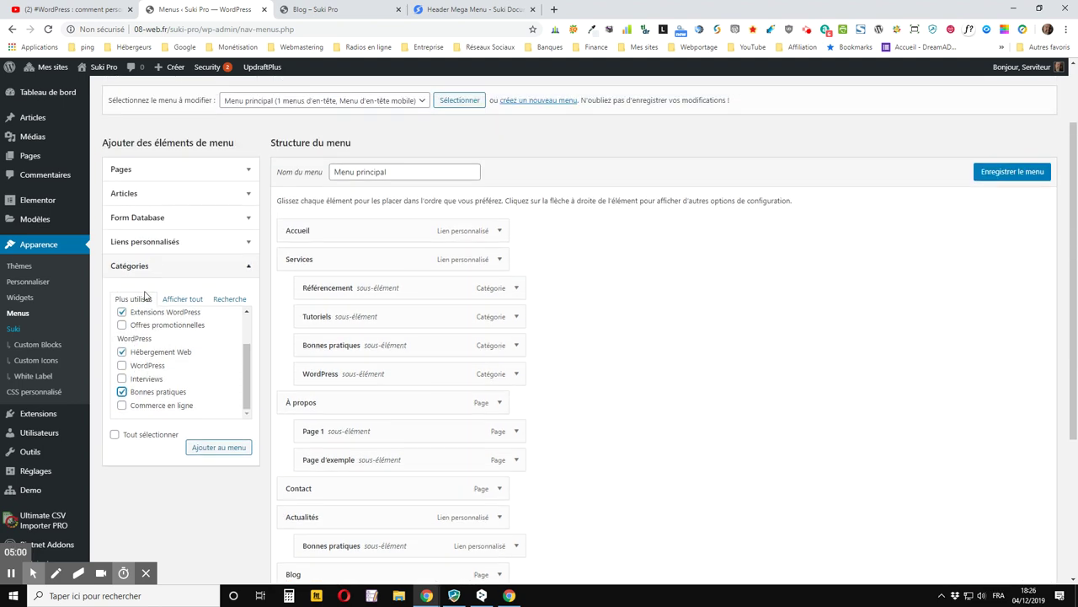
pyautogui.scroll(-2, 130, 371)
pyautogui.click(217, 448)
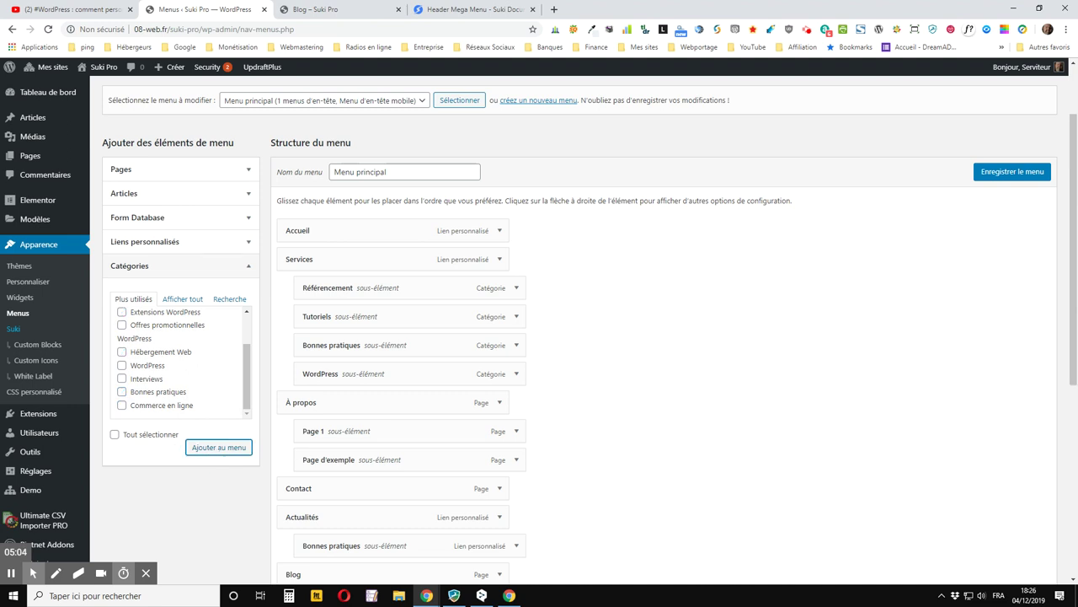
# - Nest the five newly added categories as sub-items under Blog and save the menu
pyautogui.scroll(-3, 733, 386)
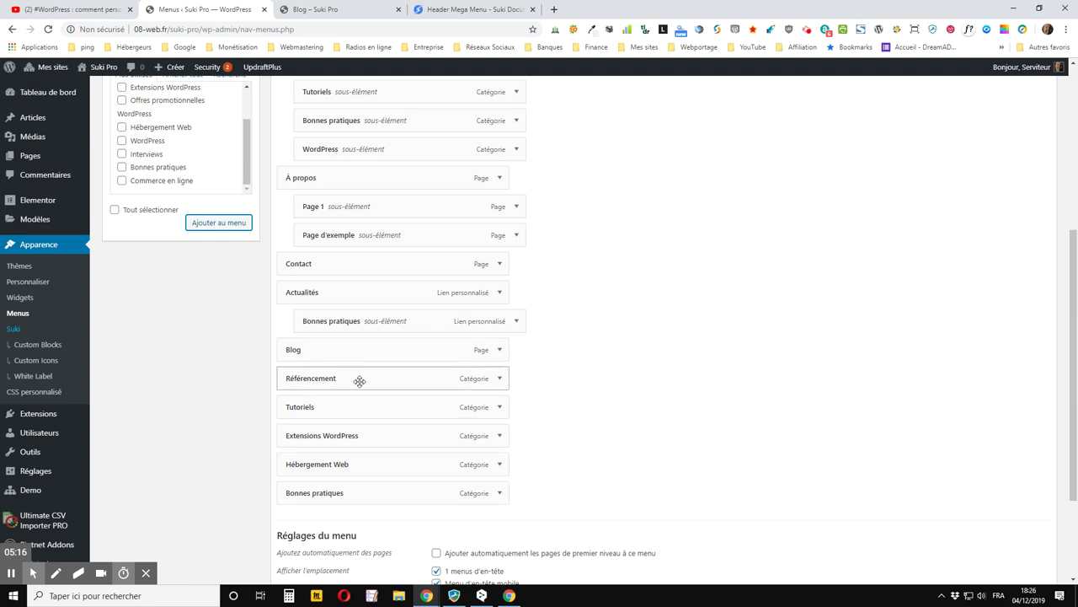
pyautogui.moveTo(349, 380); pyautogui.dragTo(386, 496)
pyautogui.scroll(-3, 477, 497)
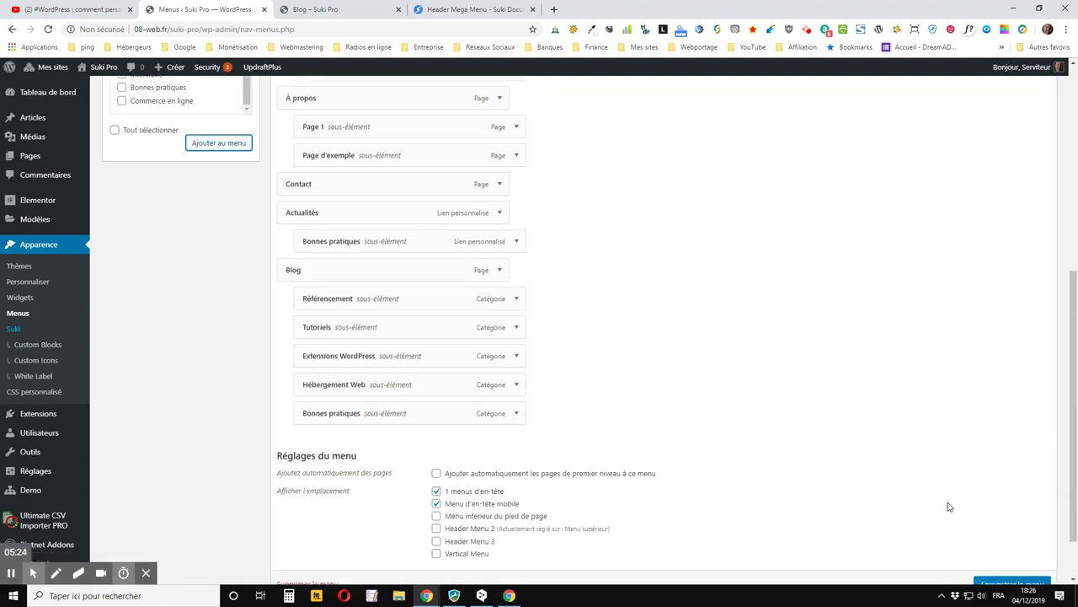
pyautogui.click(1012, 521)
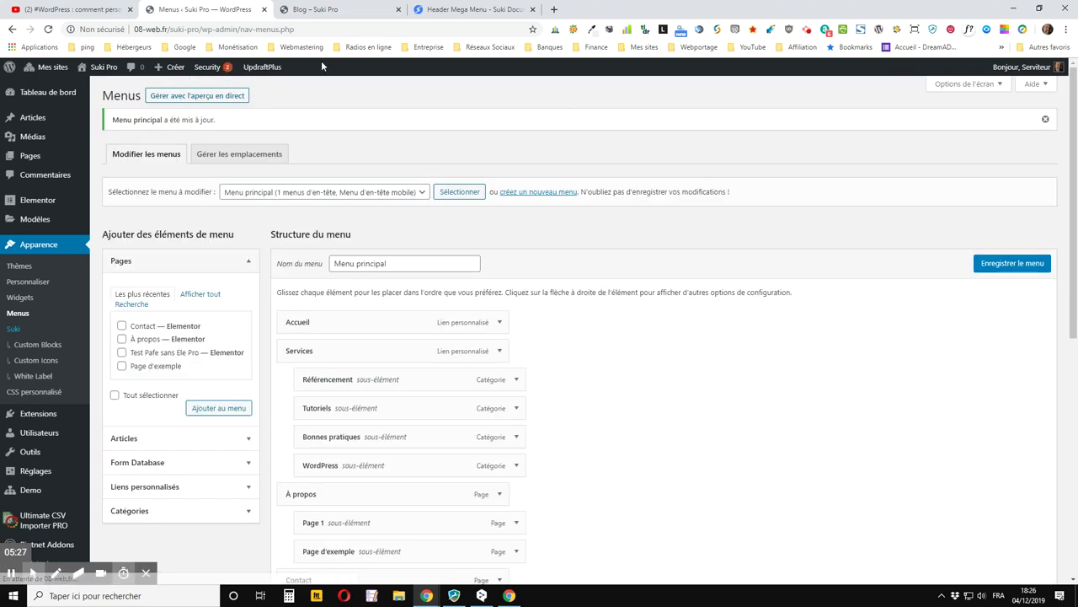
# - Reload the live site and check the column layout of the Blog mega menu in the header
pyautogui.click(322, 8)
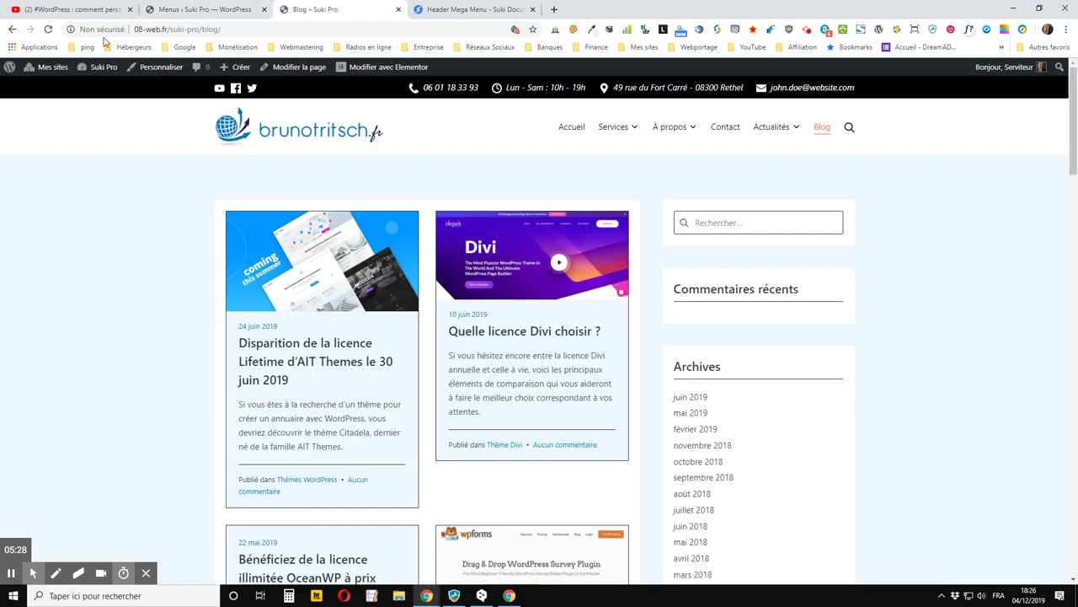
pyautogui.click(48, 28)
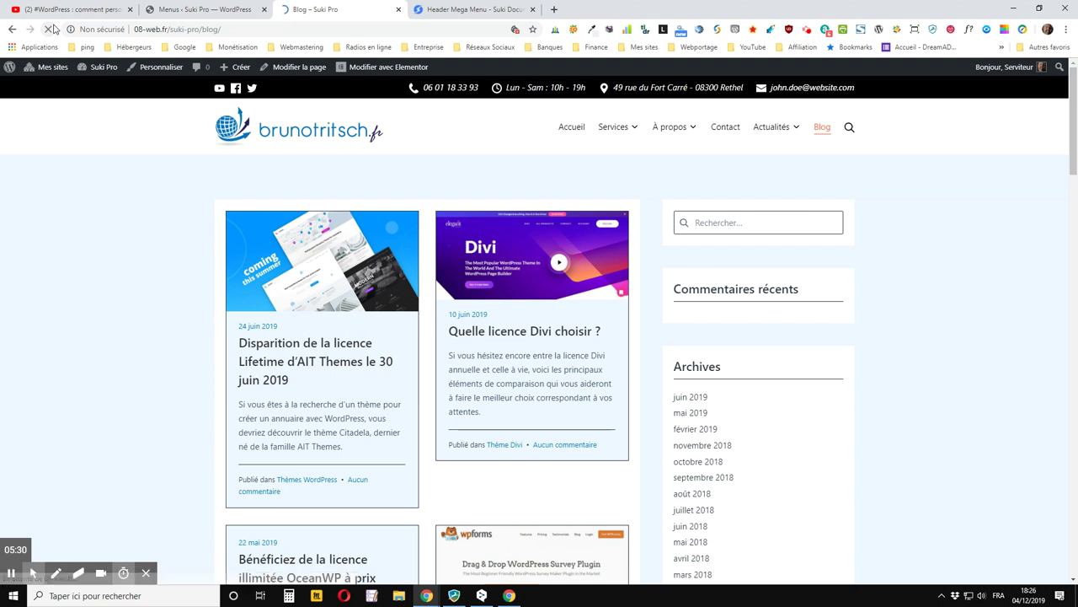
pyautogui.moveTo(826, 132)
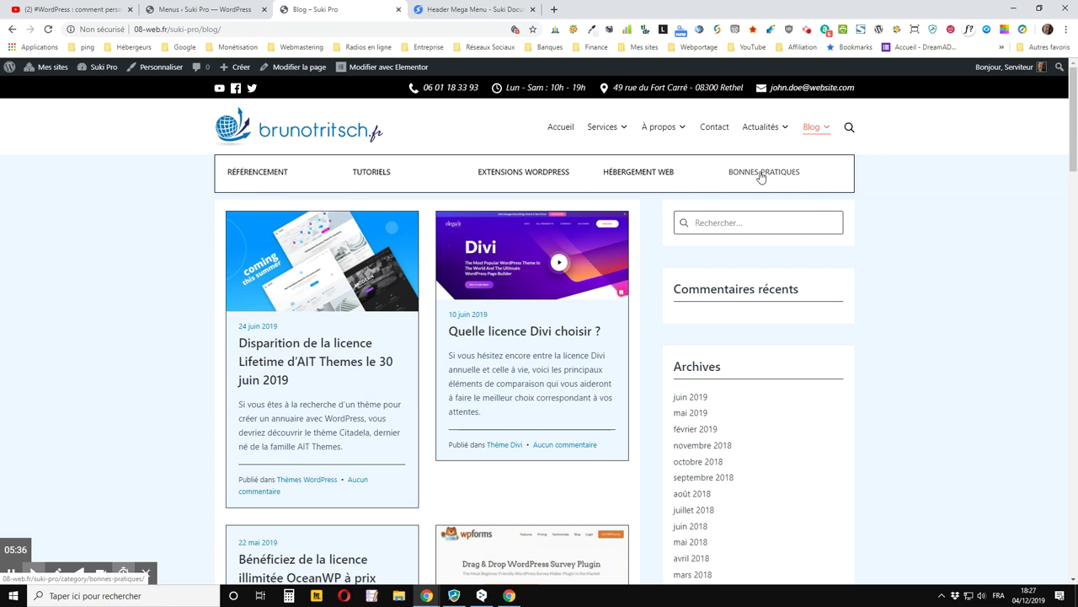
# - Return to the menu editor, disable Mega Menu mode in the Blog item's Suki container settings and save the menu
pyautogui.click(243, 8)
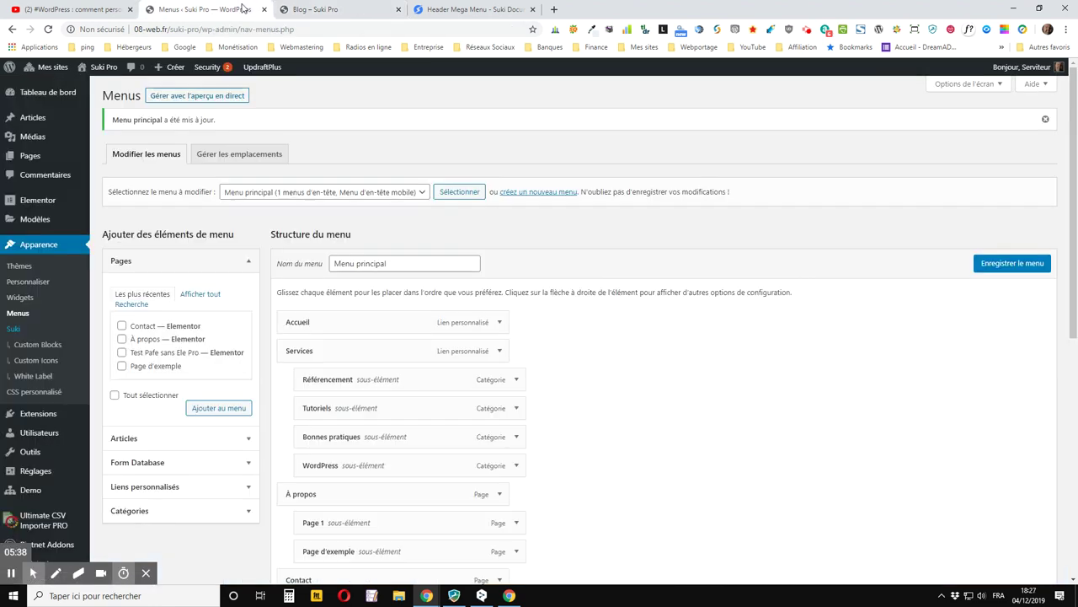
pyautogui.scroll(-5, 253, 331)
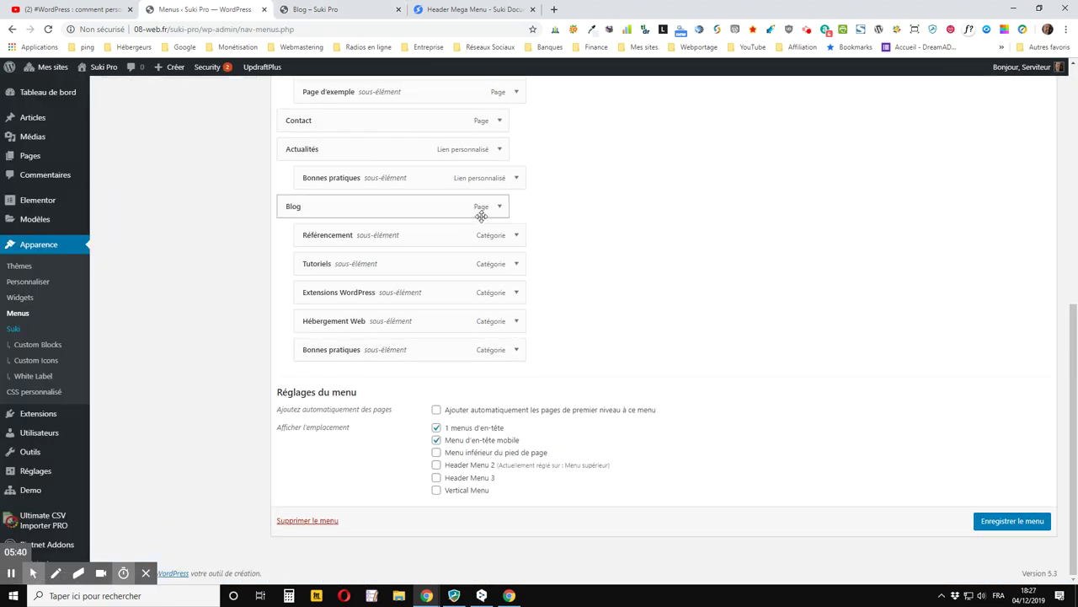
pyautogui.click(494, 212)
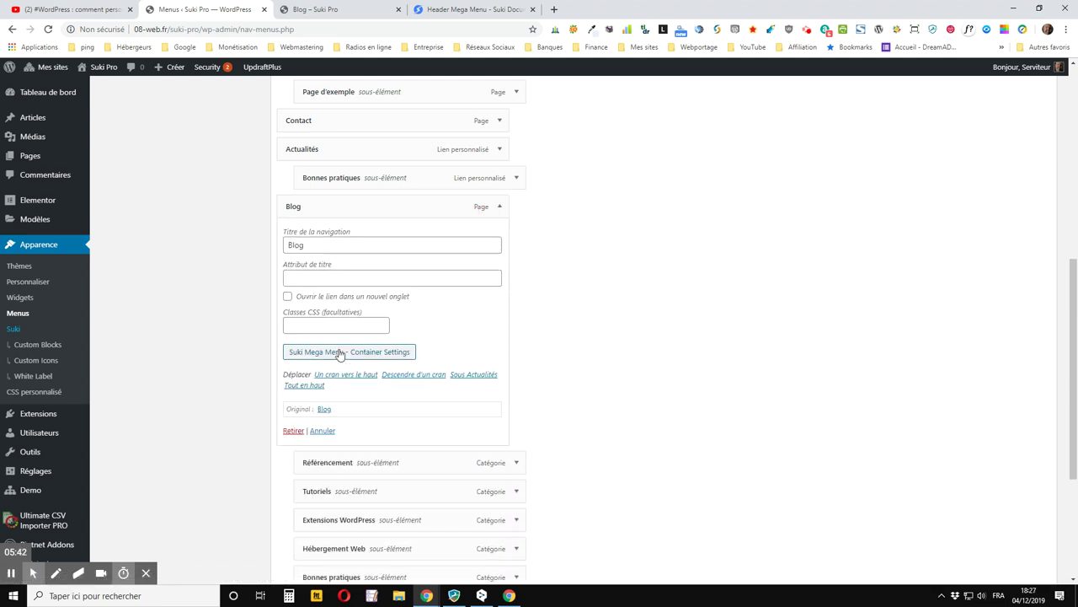
pyautogui.click(339, 352)
pyautogui.click(422, 292)
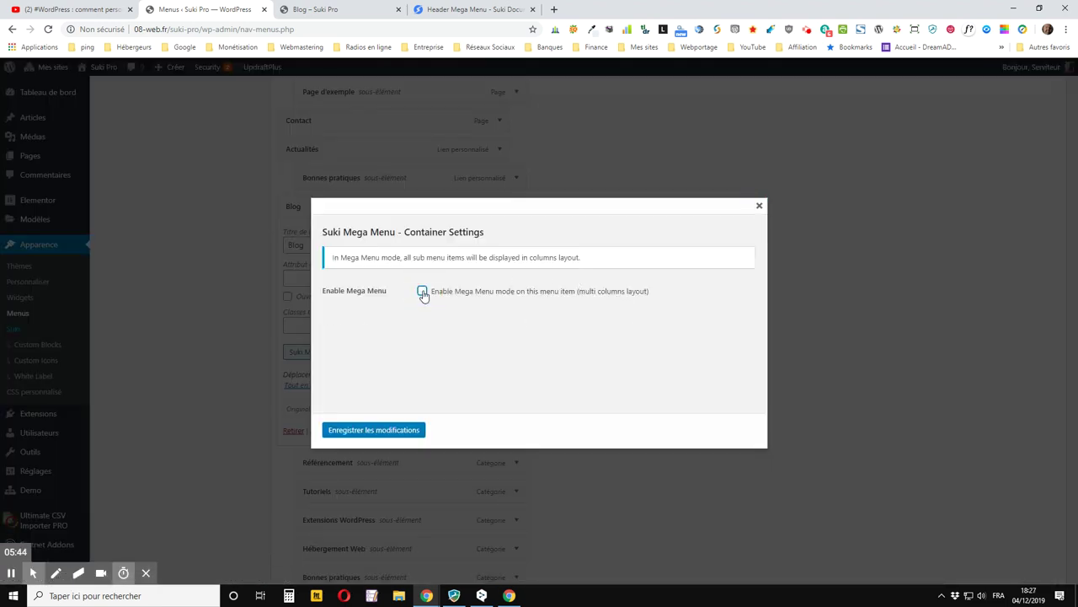
pyautogui.click(383, 430)
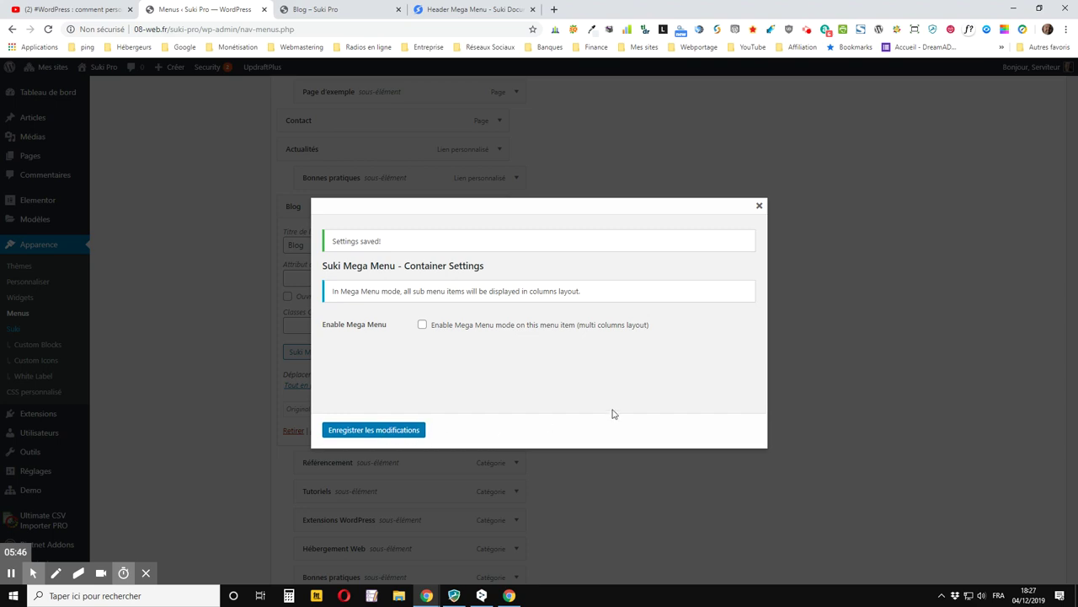
pyautogui.click(962, 183)
pyautogui.scroll(-3, 972, 279)
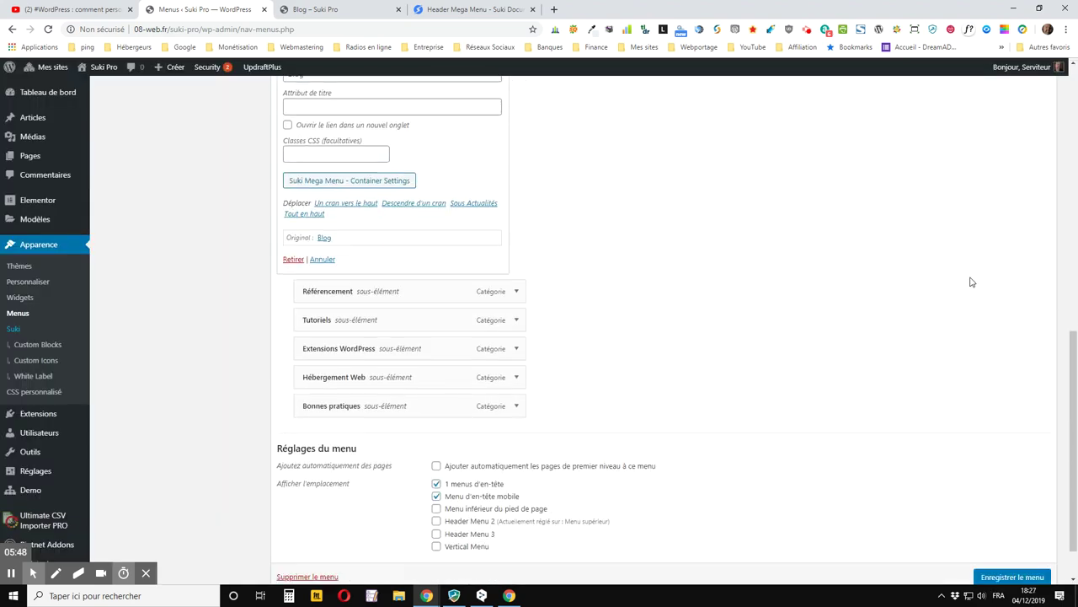
pyautogui.click(1012, 521)
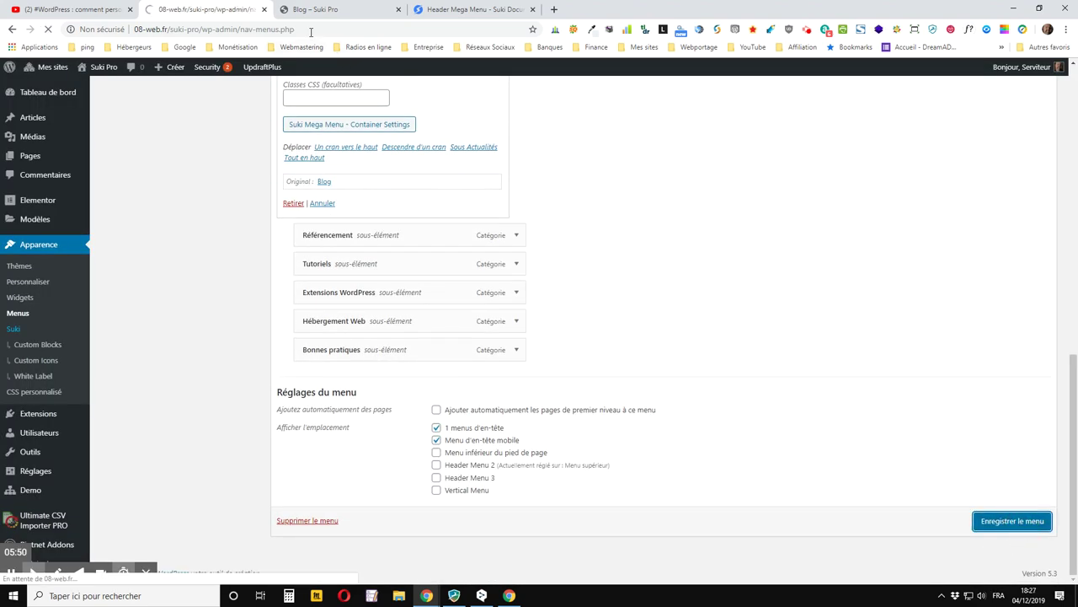
# - Reload the live blog page and check how the Blog submenu displays with Mega Menu mode disabled
pyautogui.click(316, 9)
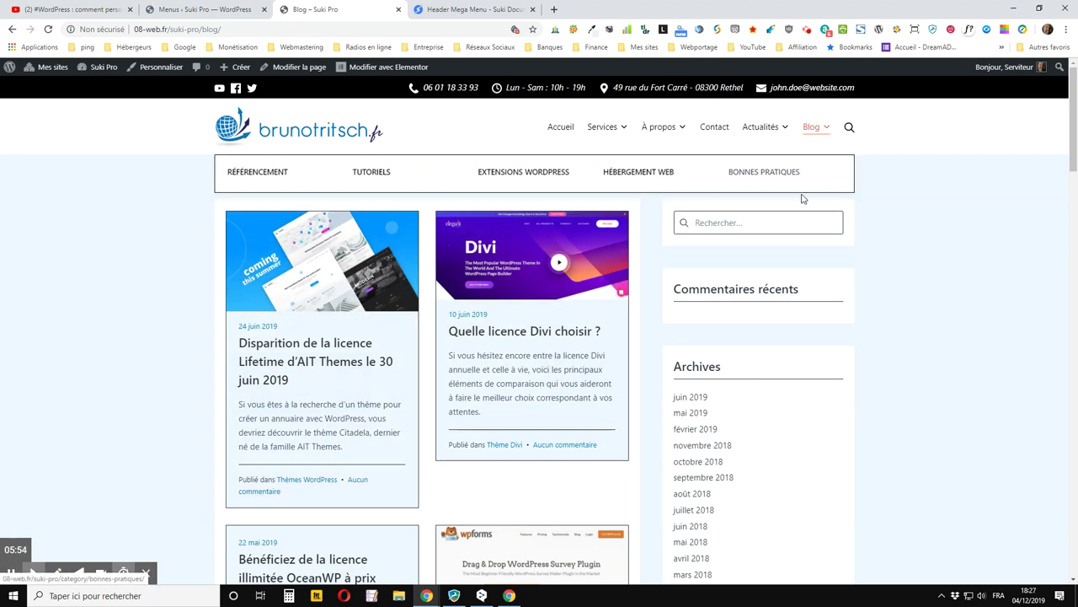
pyautogui.click(49, 30)
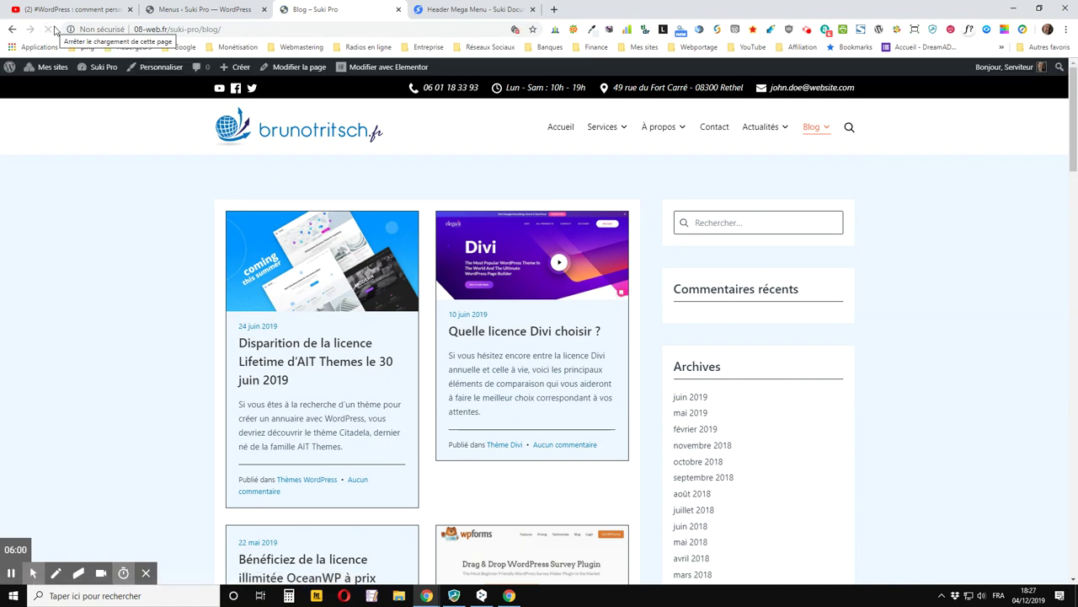
pyautogui.moveTo(814, 131)
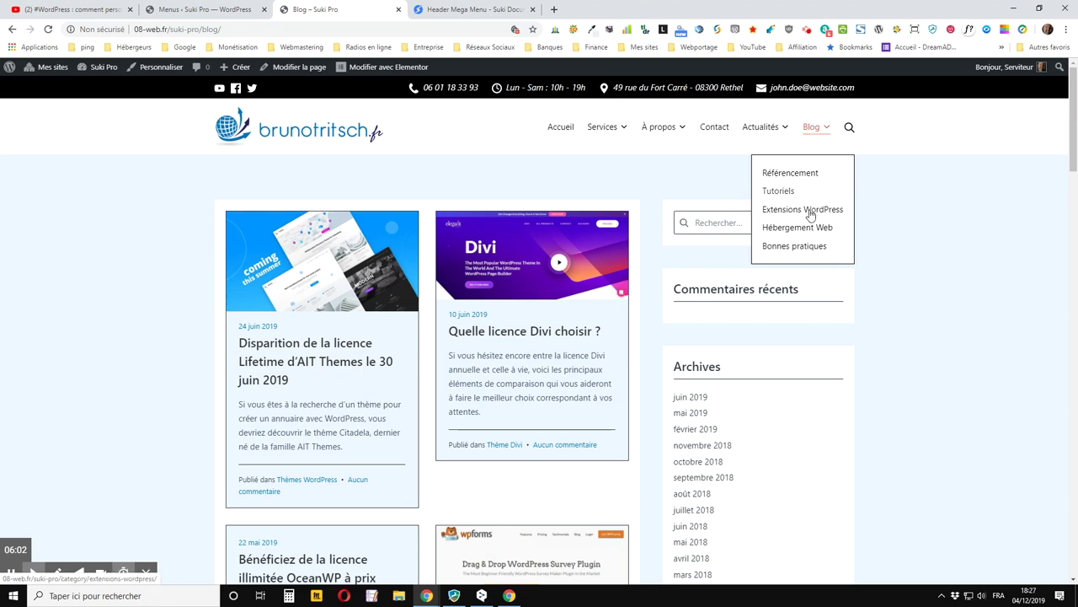
# - Return to the menu editor, enable Mega Menu mode in the Blog item's Suki container settings and save the menu
pyautogui.click(202, 9)
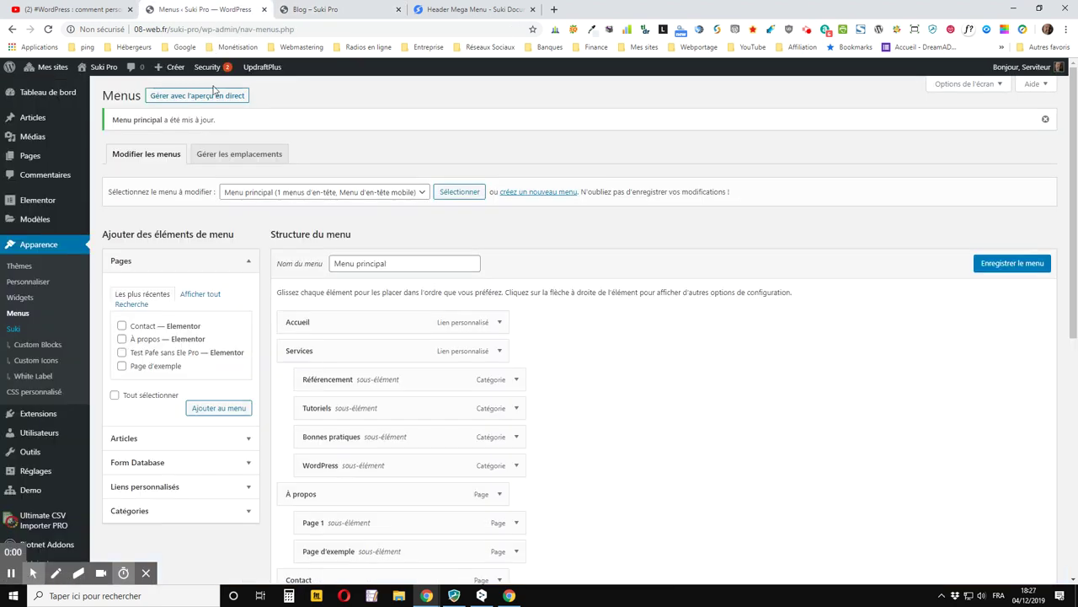
pyautogui.scroll(-5, 379, 371)
pyautogui.click(394, 208)
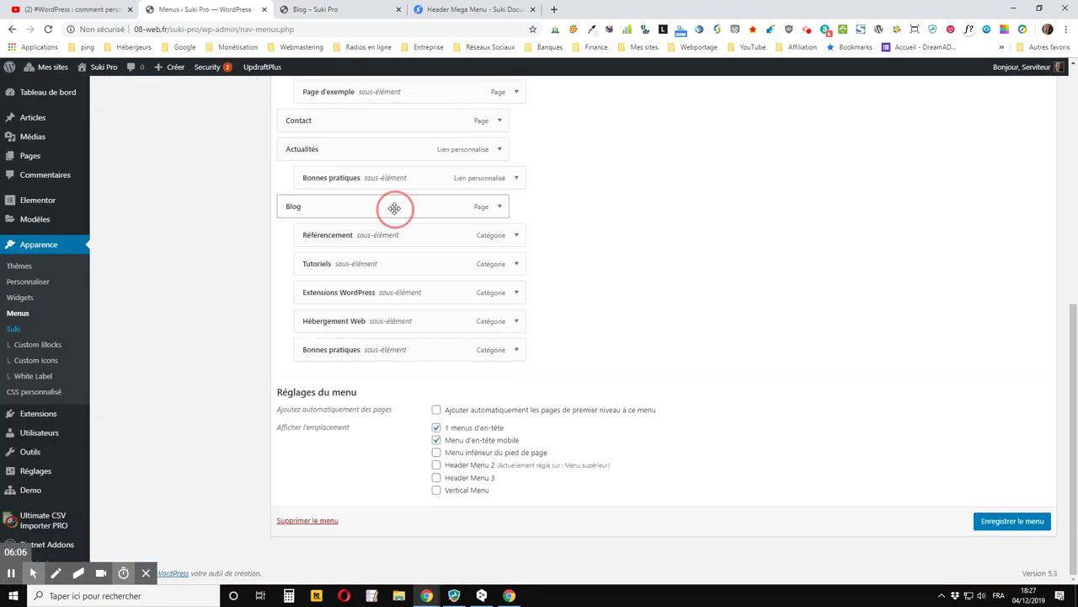
pyautogui.click(485, 212)
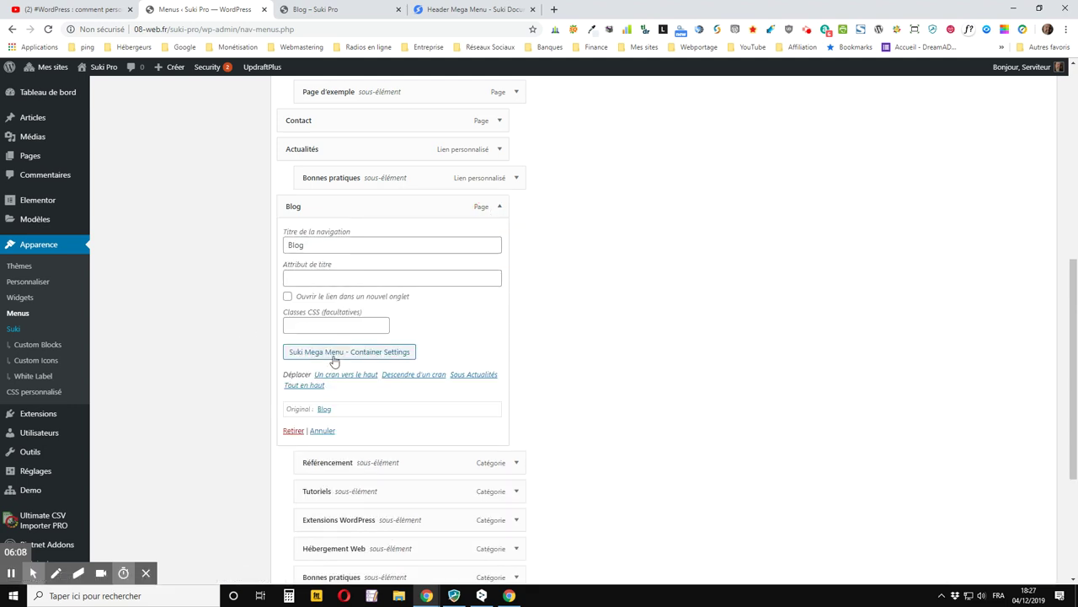
pyautogui.click(337, 359)
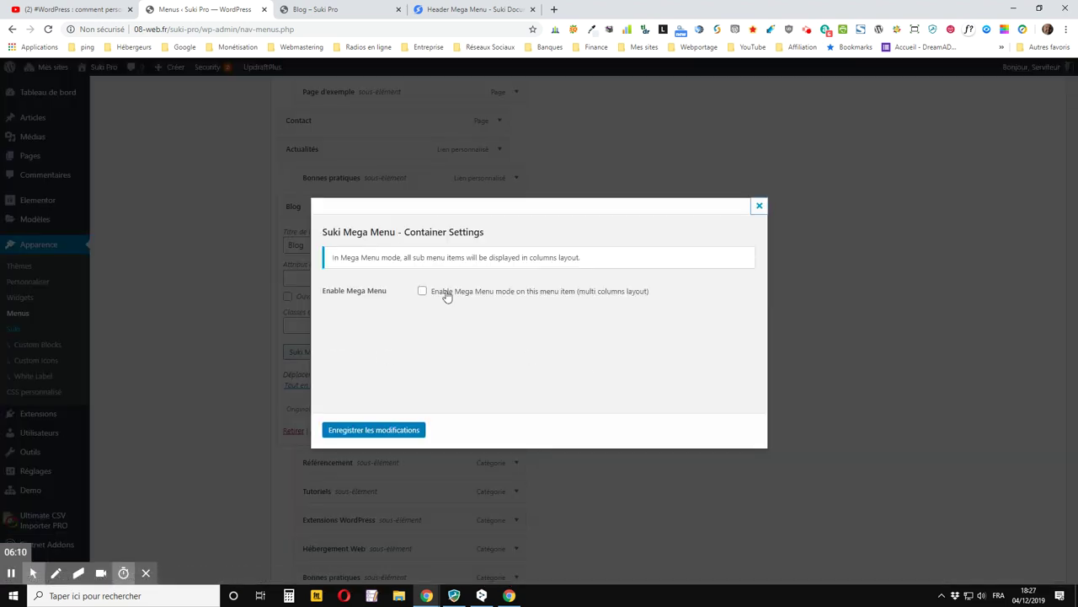
pyautogui.click(423, 292)
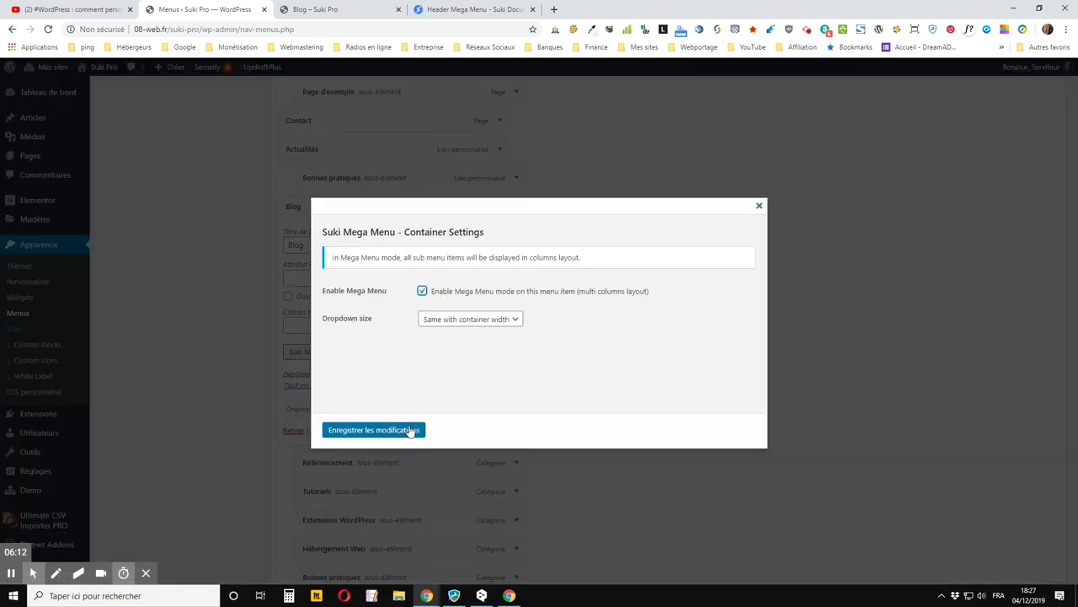
pyautogui.click(410, 430)
pyautogui.click(1010, 317)
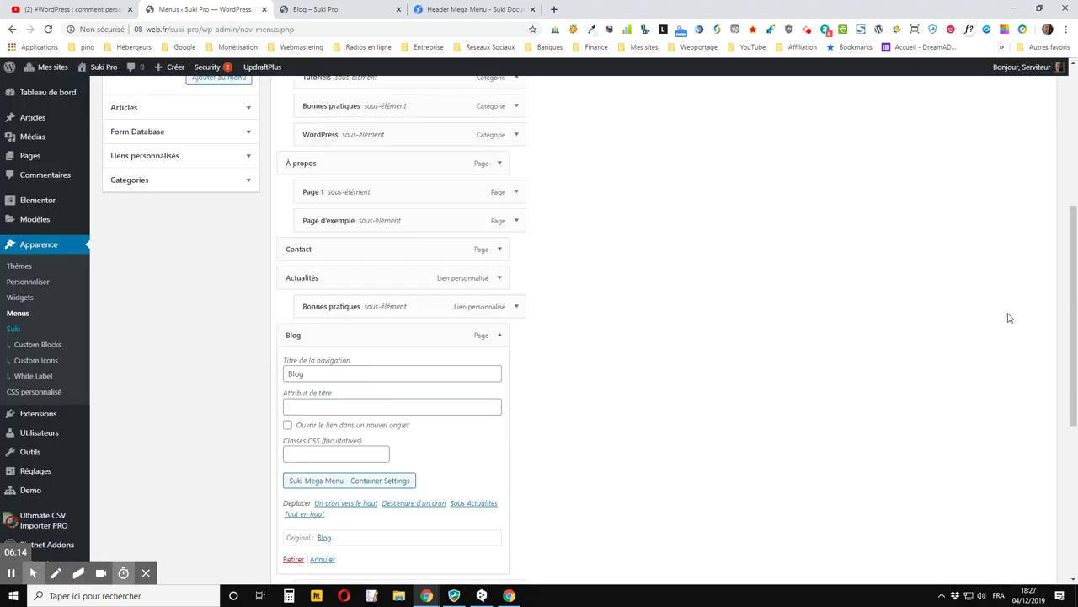
pyautogui.scroll(4, 1011, 317)
pyautogui.click(1011, 143)
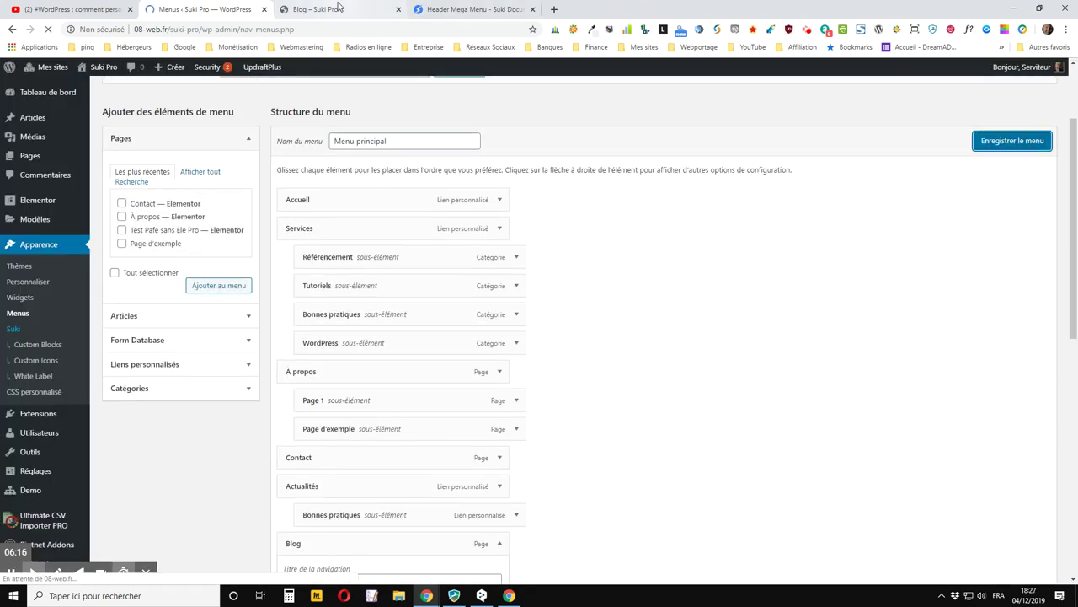
# - Refresh the live blog page and compare the Blog mega menu with the Services mega menu in the header
pyautogui.click(338, 9)
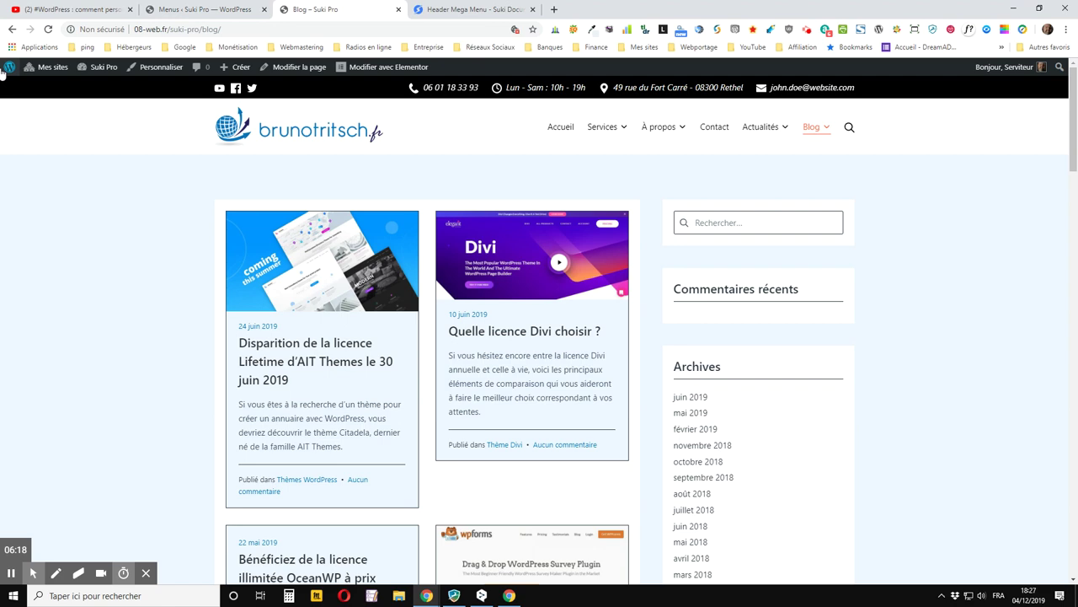
pyautogui.click(48, 30)
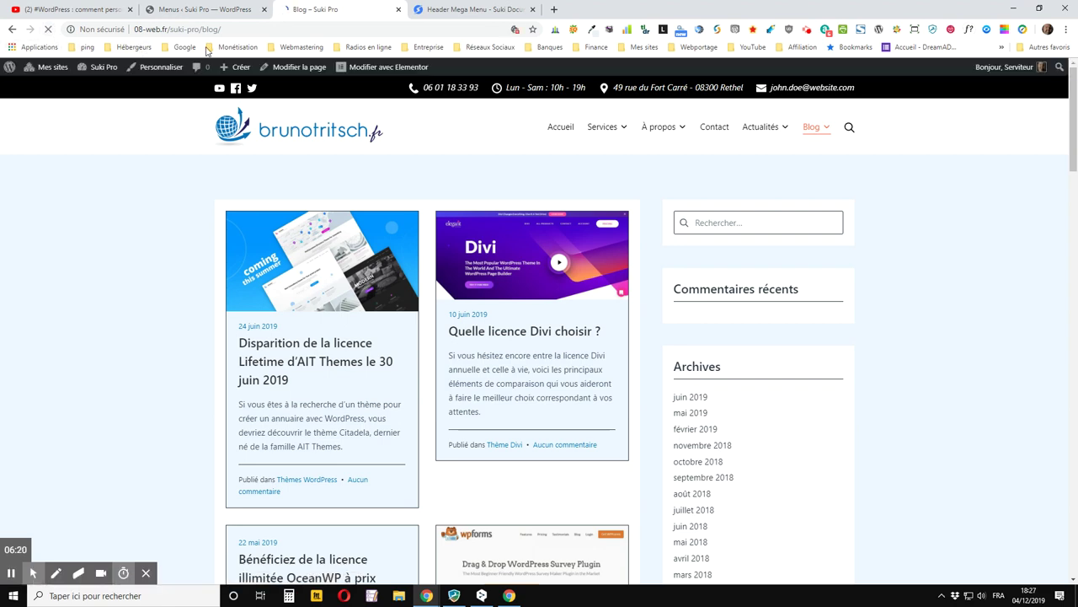
pyautogui.moveTo(817, 135)
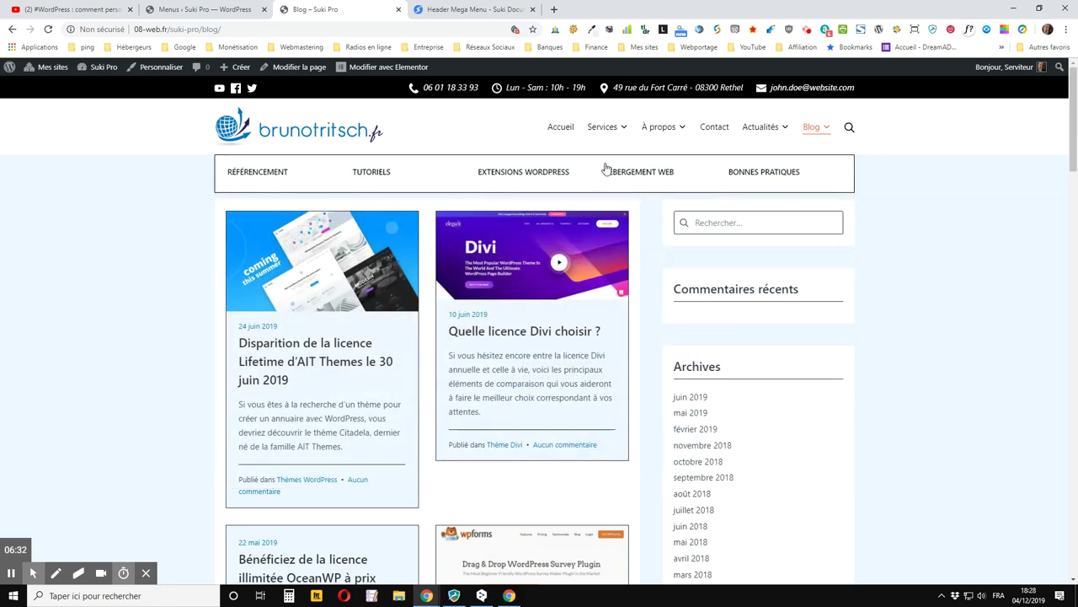
pyautogui.moveTo(606, 131)
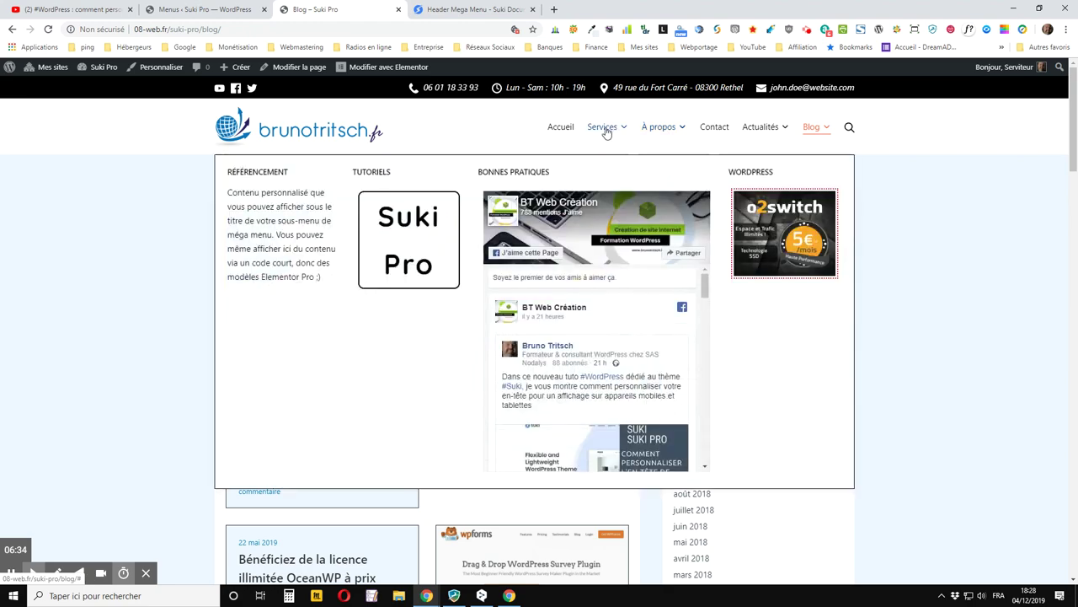
pyautogui.moveTo(765, 135)
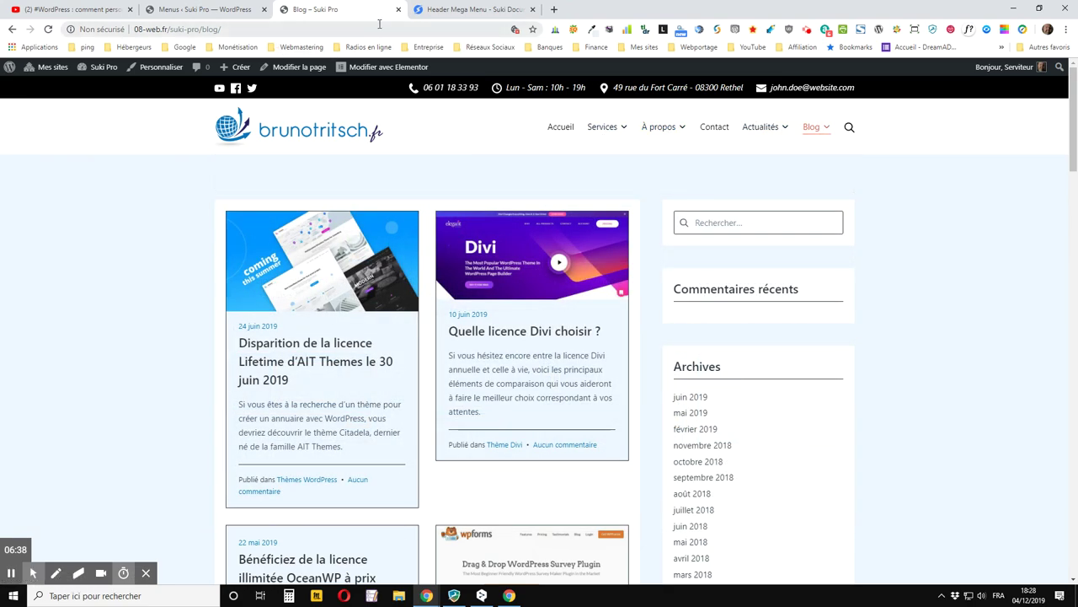
# - In the menu editor, add a custom link with the URL # and the link text Test to Menu principal
pyautogui.click(222, 9)
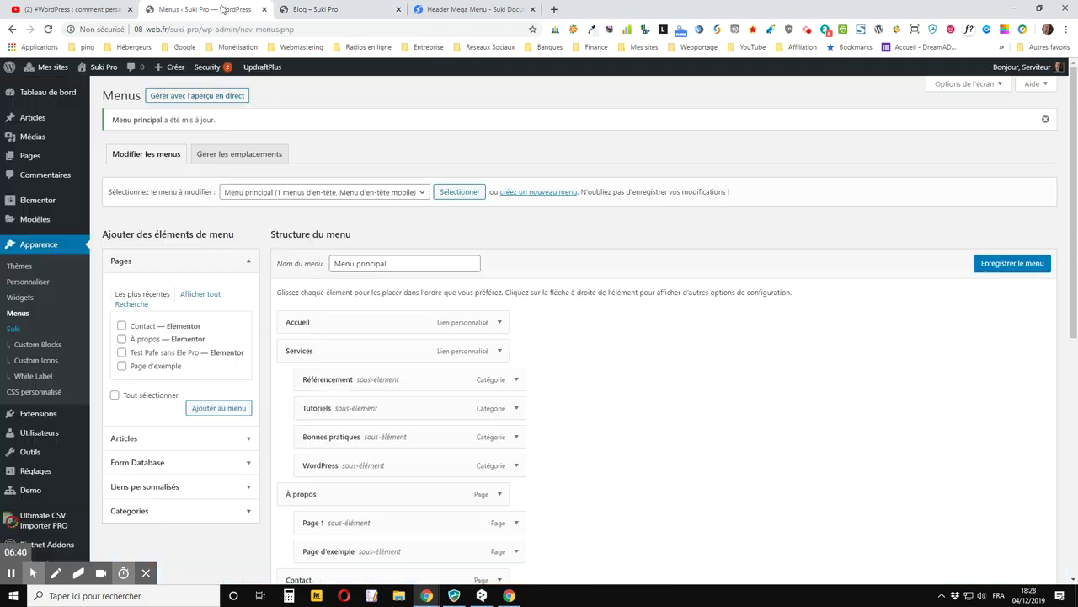
pyautogui.scroll(-5, 255, 440)
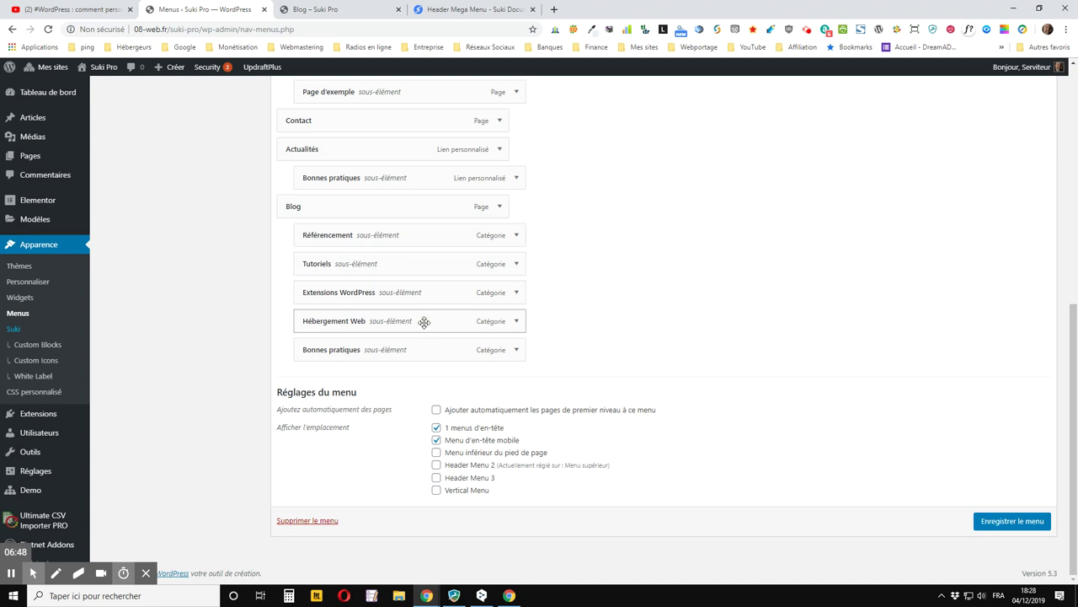
pyautogui.scroll(3, 79, 264)
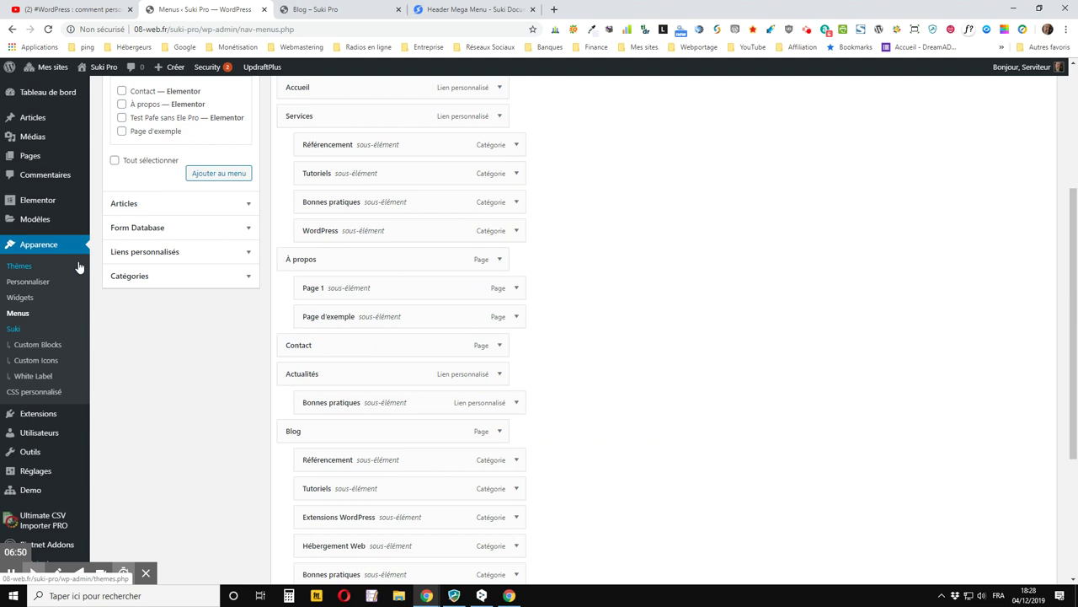
pyautogui.scroll(1, 178, 321)
pyautogui.click(183, 319)
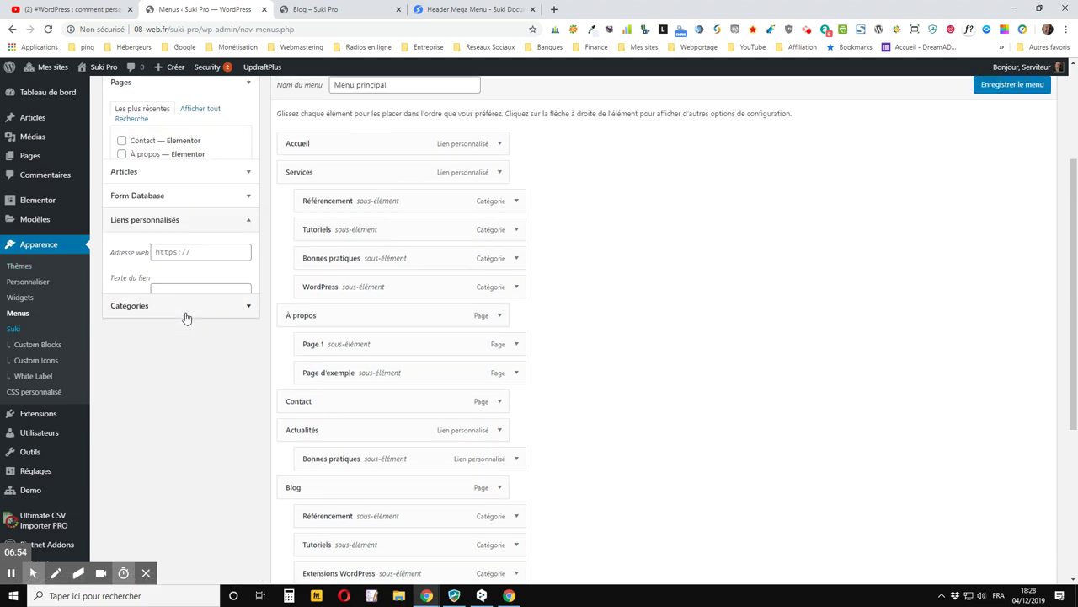
pyautogui.click(182, 192)
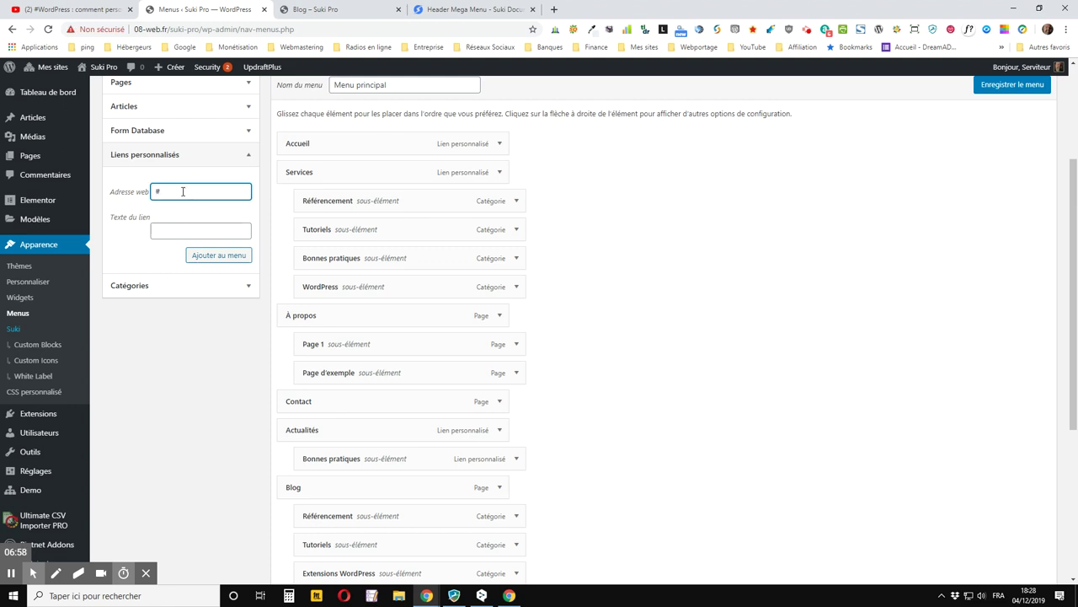
pyautogui.press('Tab')
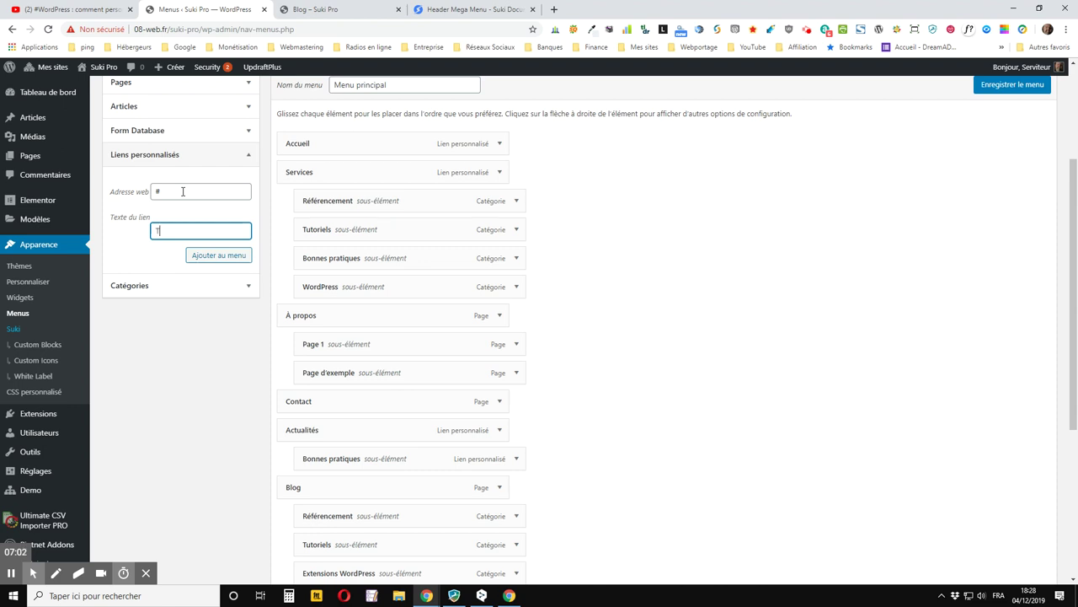
pyautogui.click(222, 254)
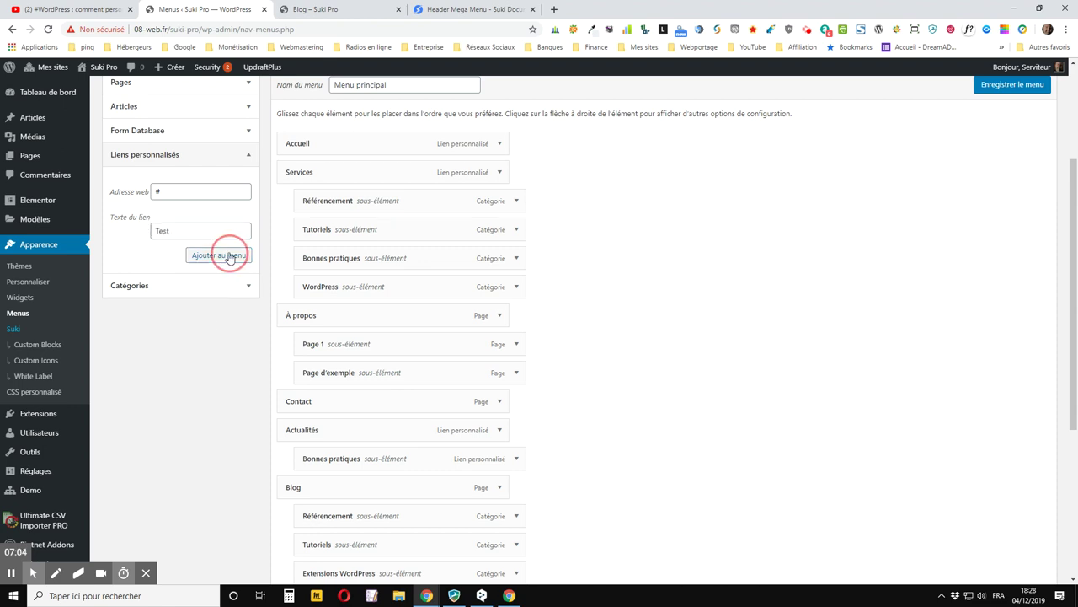
# - Nest the Test link as the last sub-item under Blog and save the menu
pyautogui.scroll(-4, 825, 332)
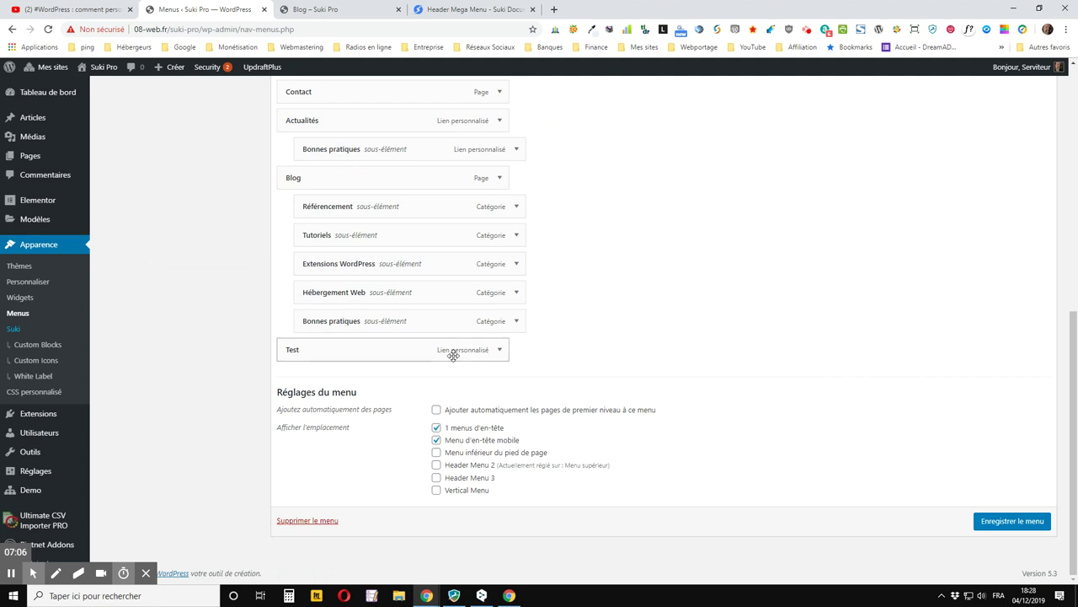
pyautogui.moveTo(453, 354); pyautogui.dragTo(482, 381)
pyautogui.click(1027, 556)
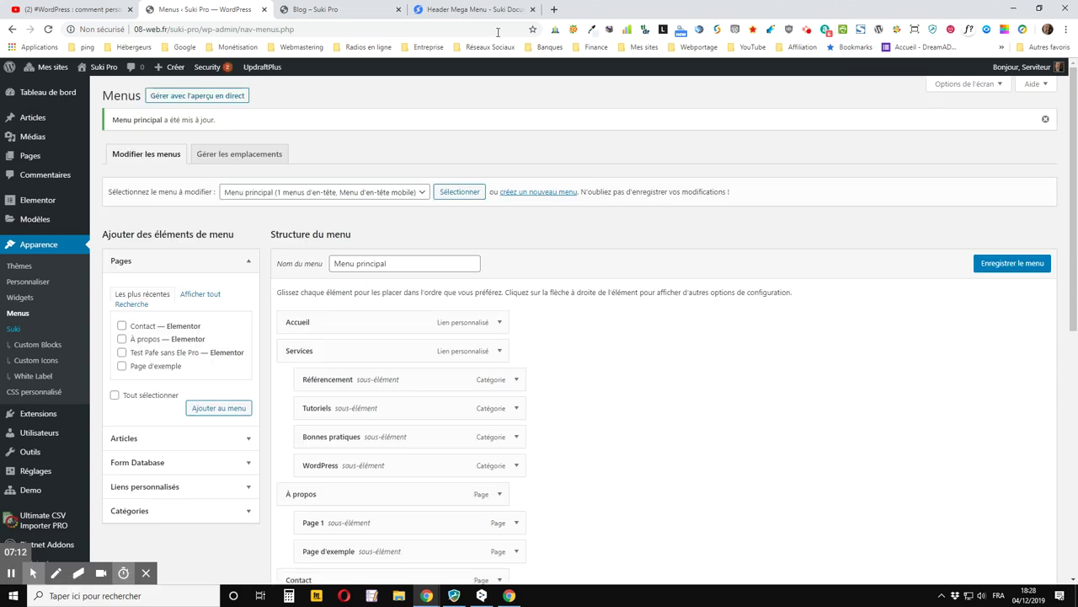
# - Reload the live blog page, try the Test link in the Blog mega menu and view the Services mega menu's custom content
pyautogui.click(329, 9)
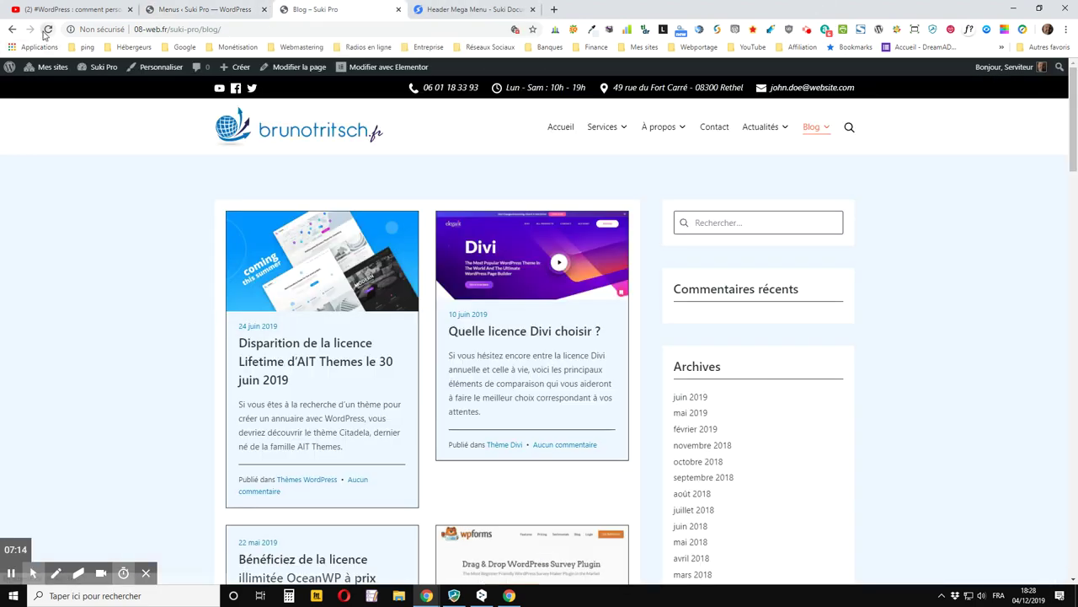
pyautogui.click(47, 29)
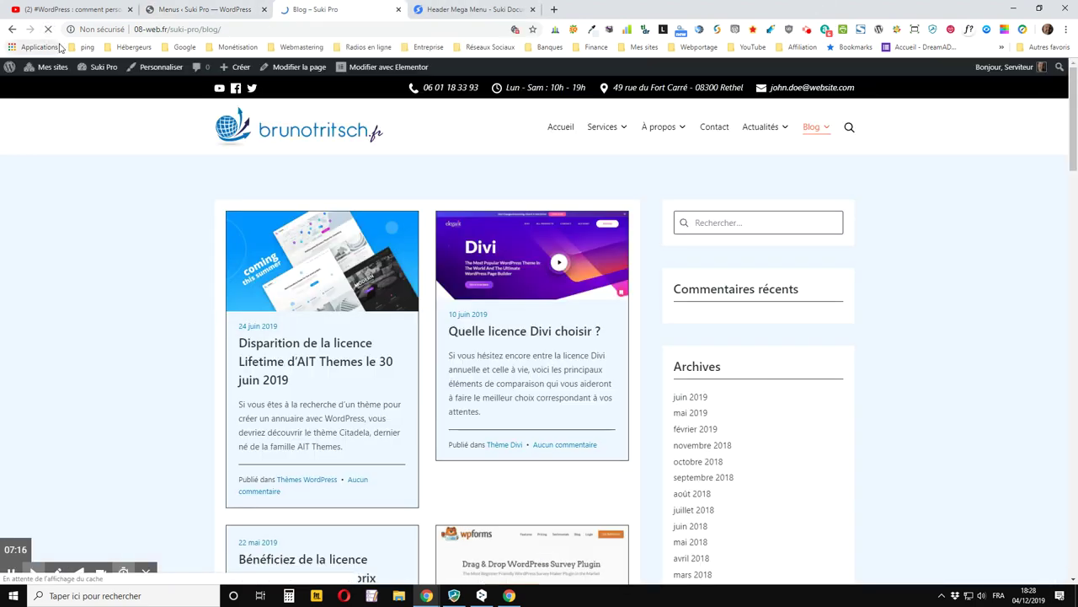
pyautogui.moveTo(822, 128)
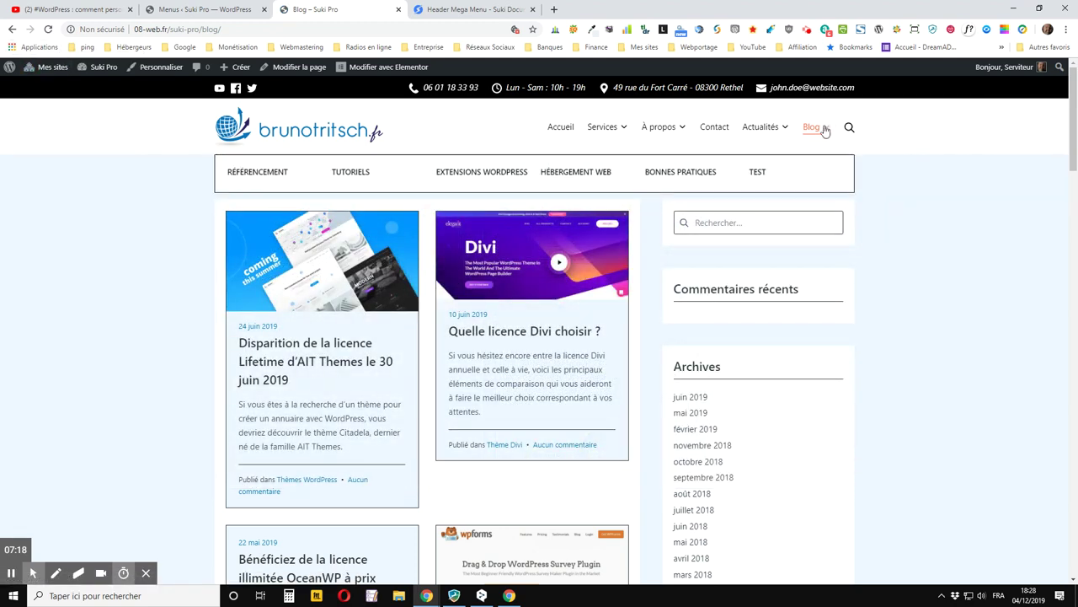
pyautogui.click(758, 176)
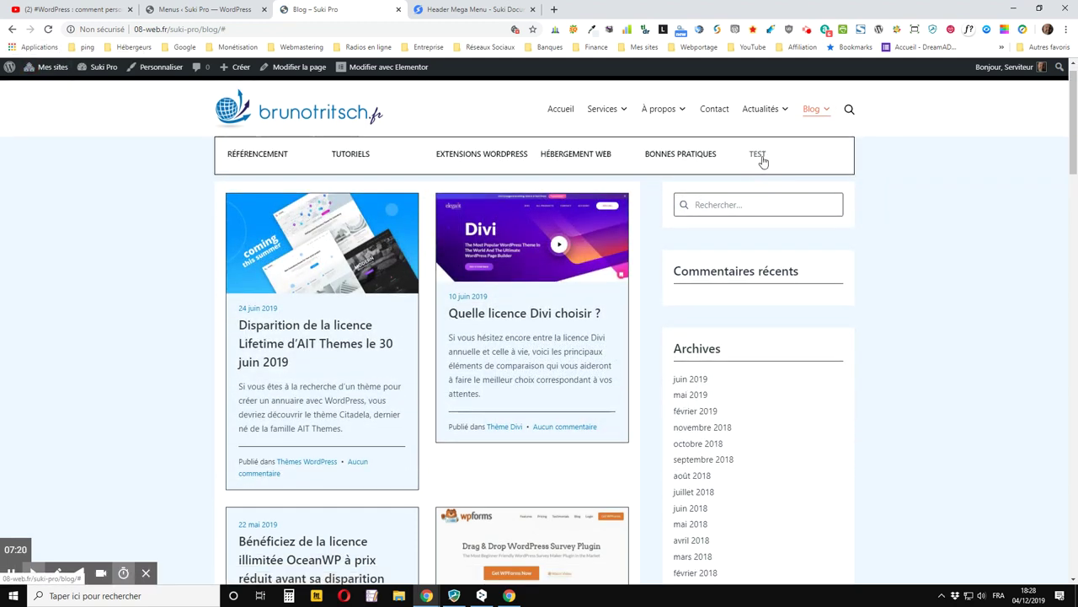
pyautogui.click(762, 157)
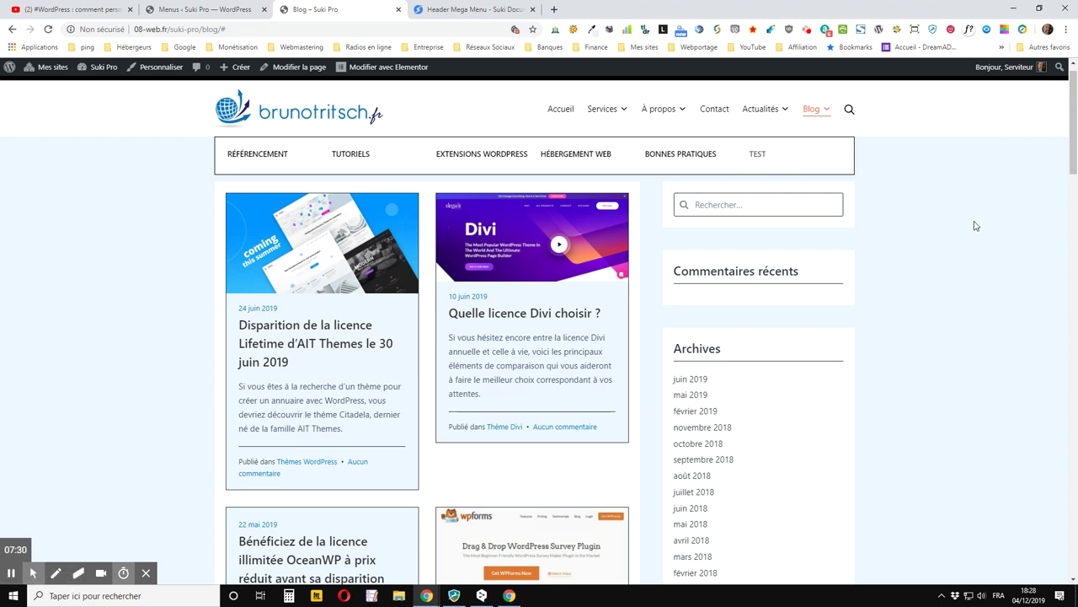
pyautogui.scroll(1, 975, 225)
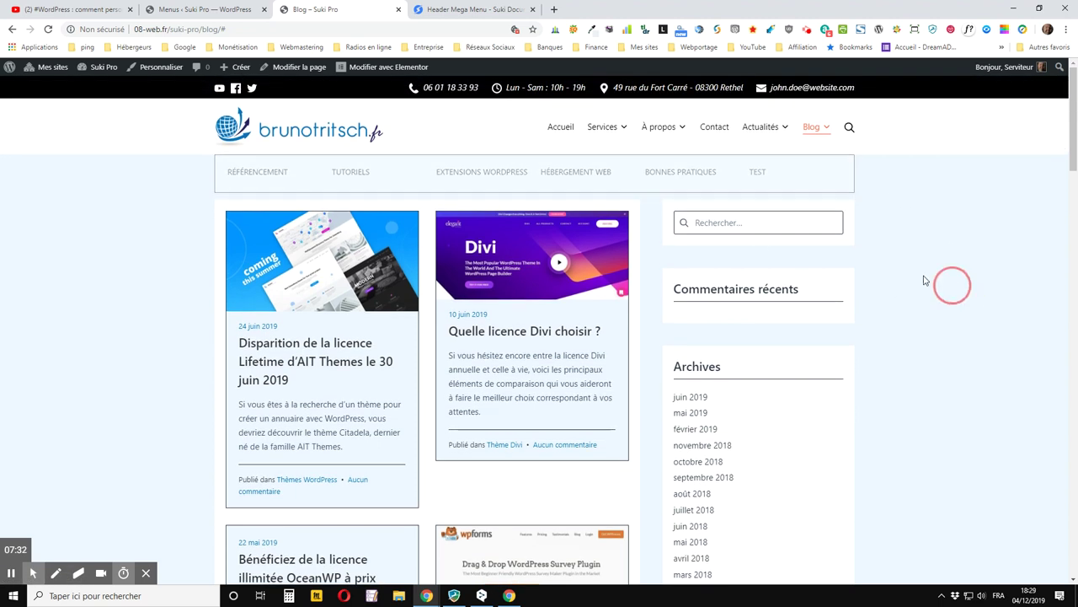
pyautogui.moveTo(668, 128)
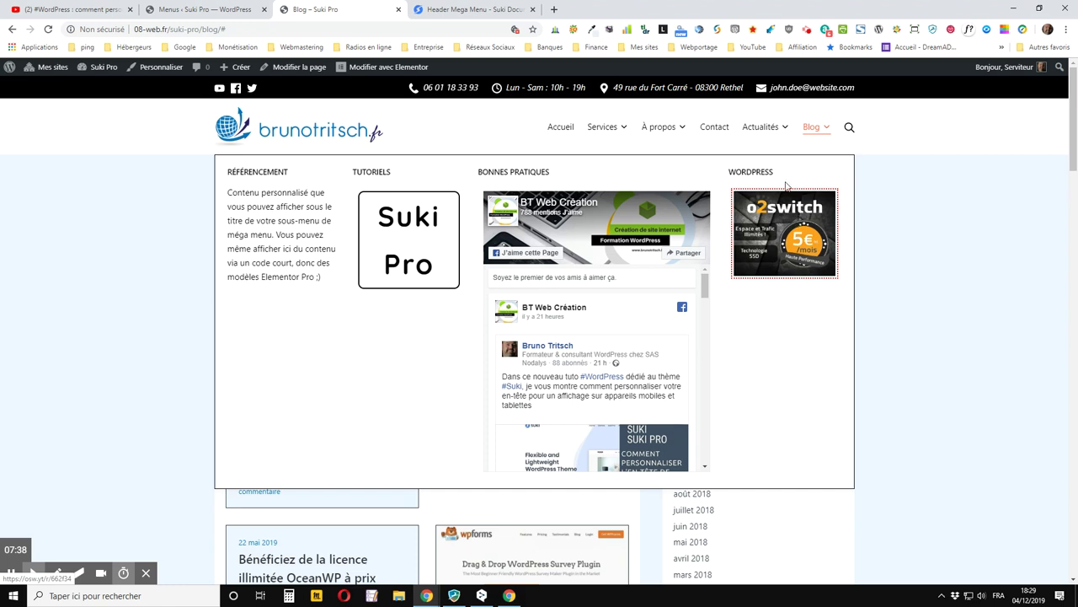
# - In the menu editor, set the mega menu column of Blog's Test sub-item to 25% width and hide its column heading
pyautogui.click(199, 10)
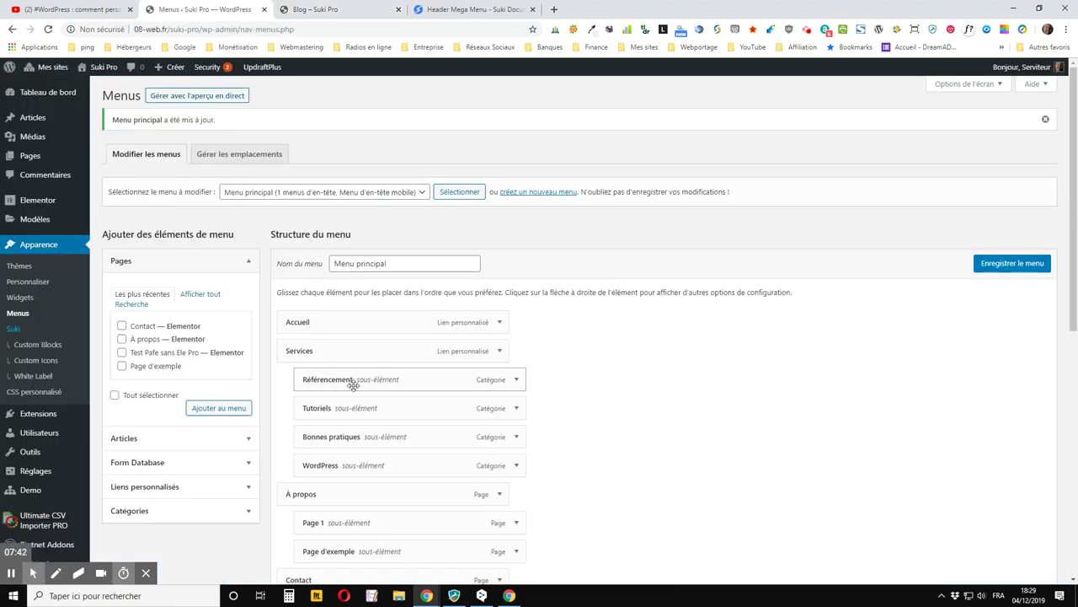
pyautogui.scroll(-6, 354, 387)
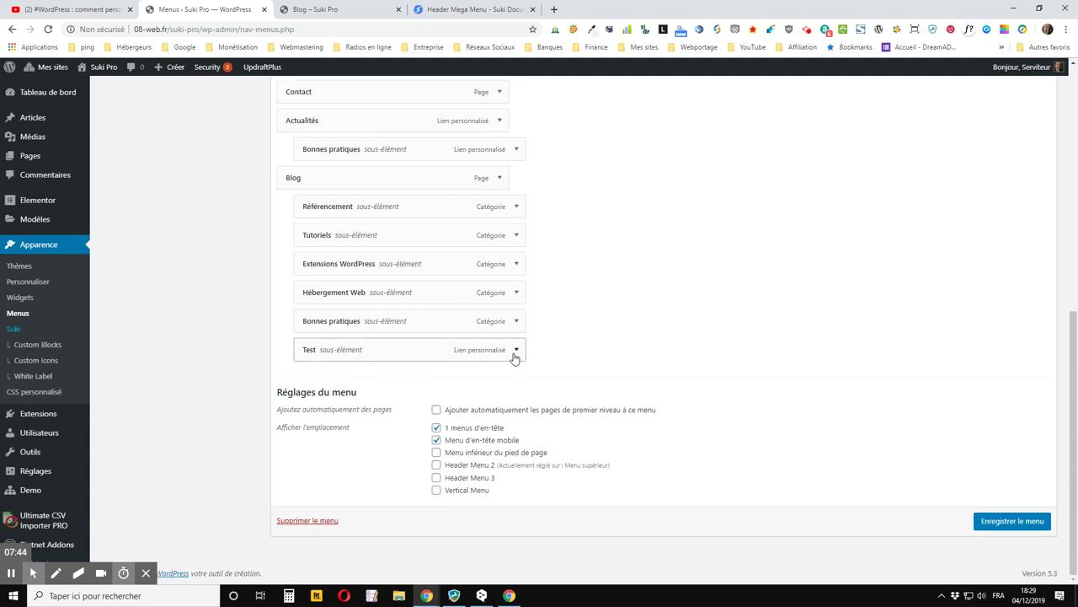
pyautogui.click(517, 351)
pyautogui.scroll(-1, 483, 404)
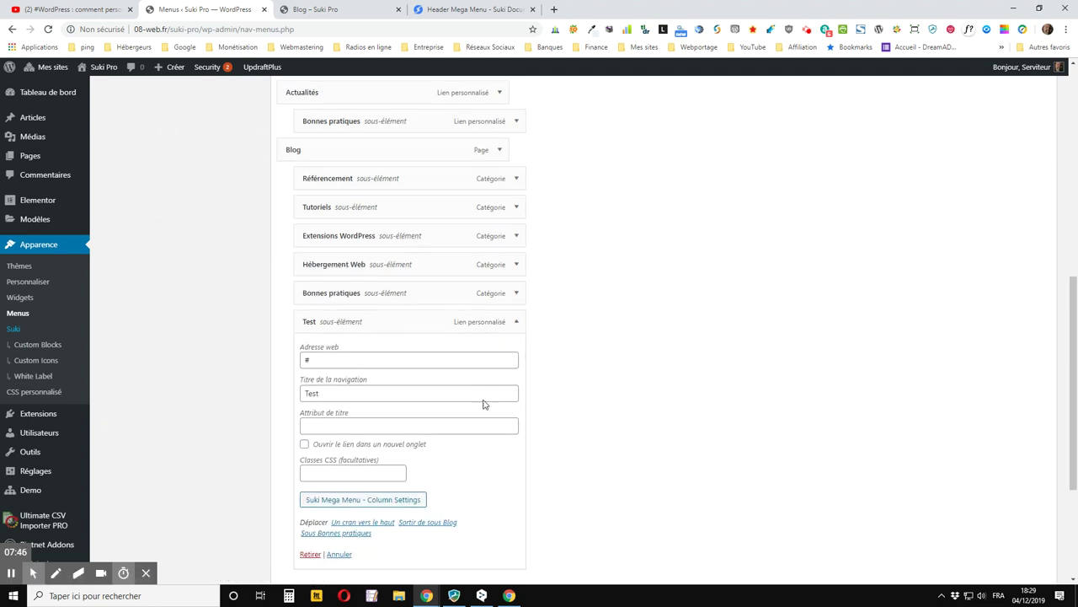
pyautogui.scroll(-2, 483, 404)
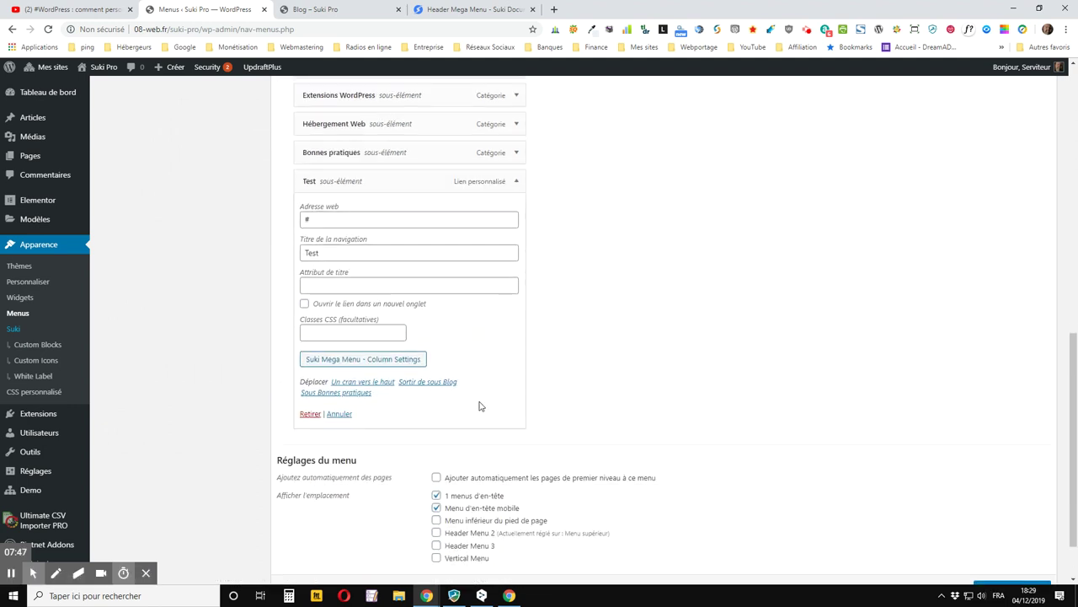
pyautogui.click(350, 360)
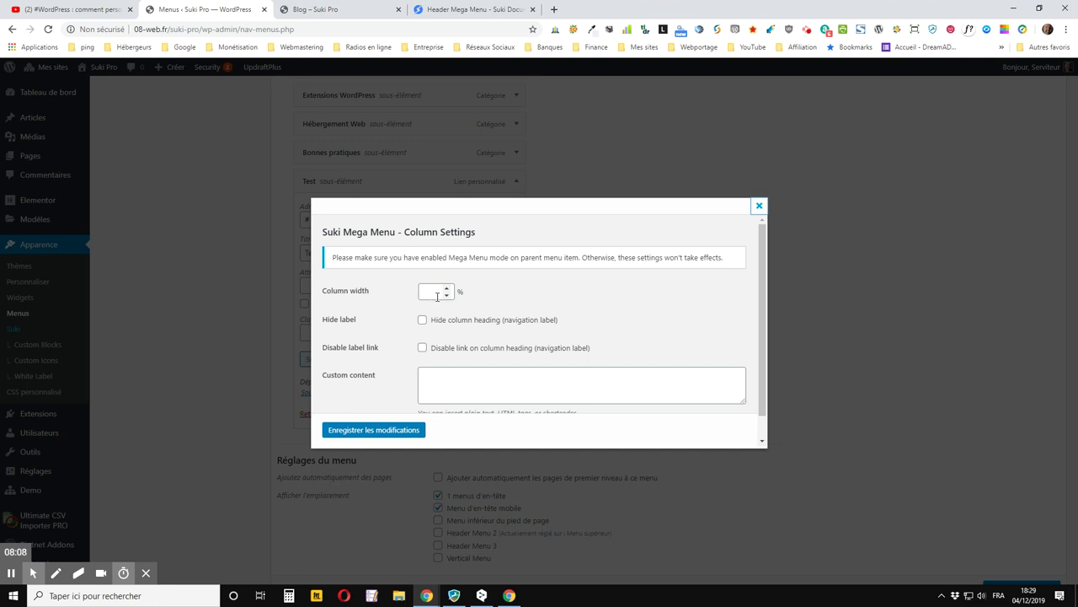
pyautogui.click(431, 293)
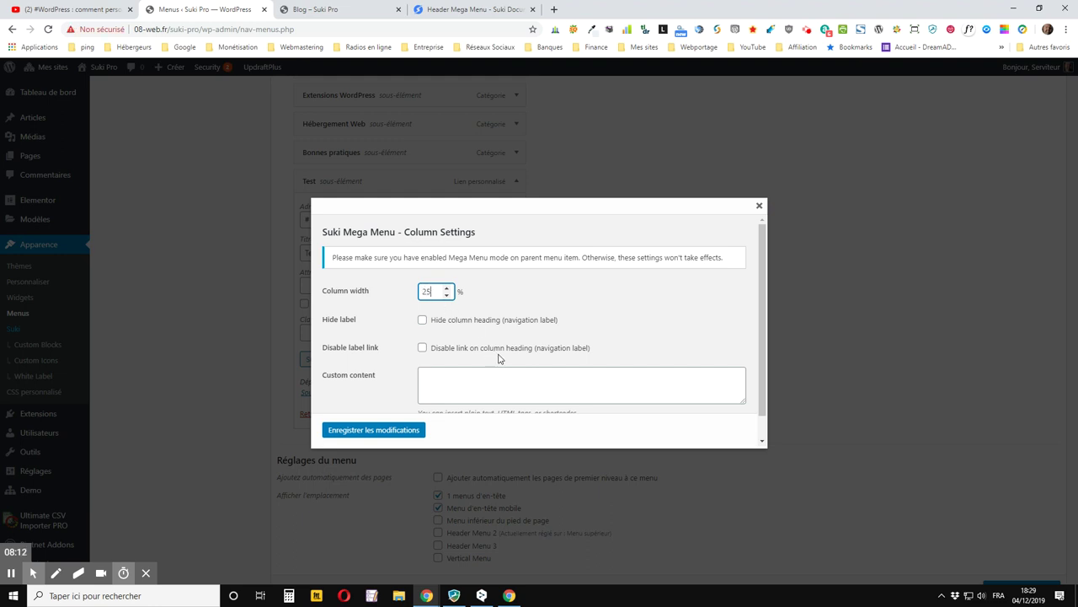
pyautogui.scroll(-1, 484, 268)
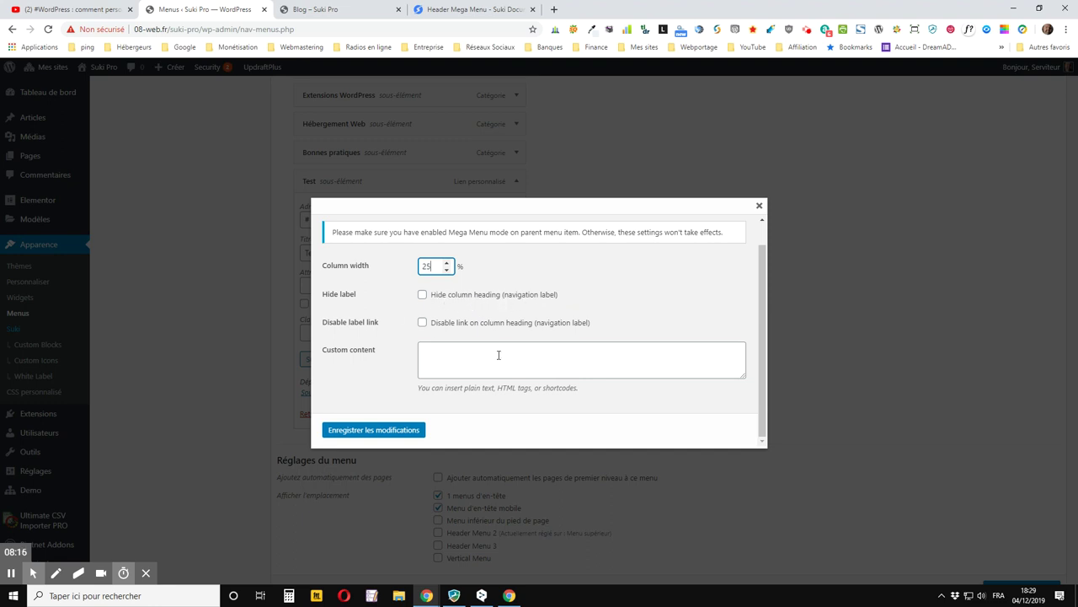
pyautogui.click(423, 295)
# - View the mega menu's custom-content columns on the live blog page and return to the Test column settings
pyautogui.click(337, 10)
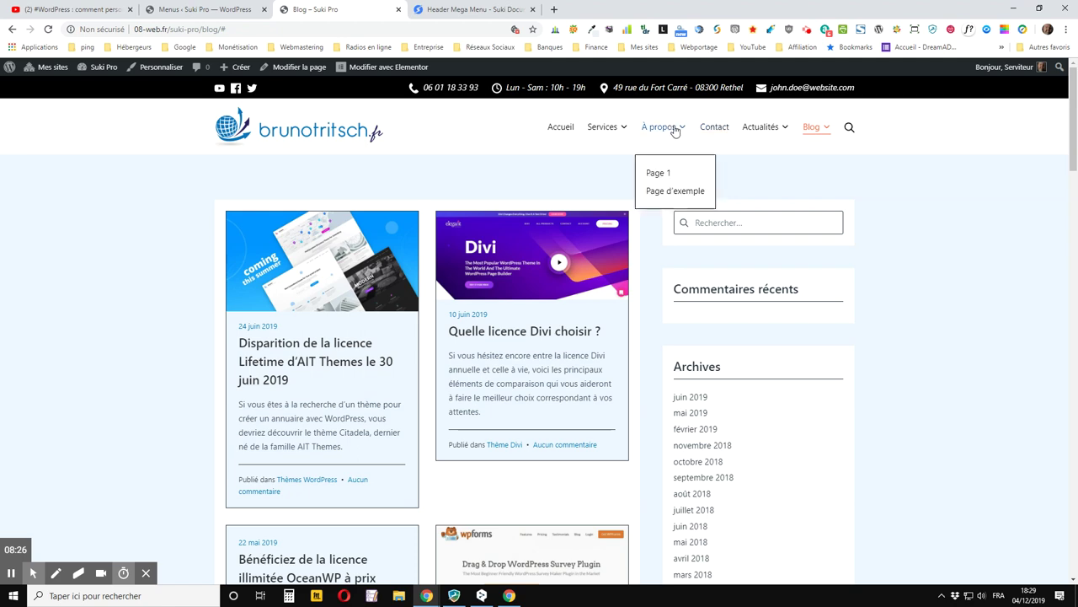
pyautogui.moveTo(621, 139)
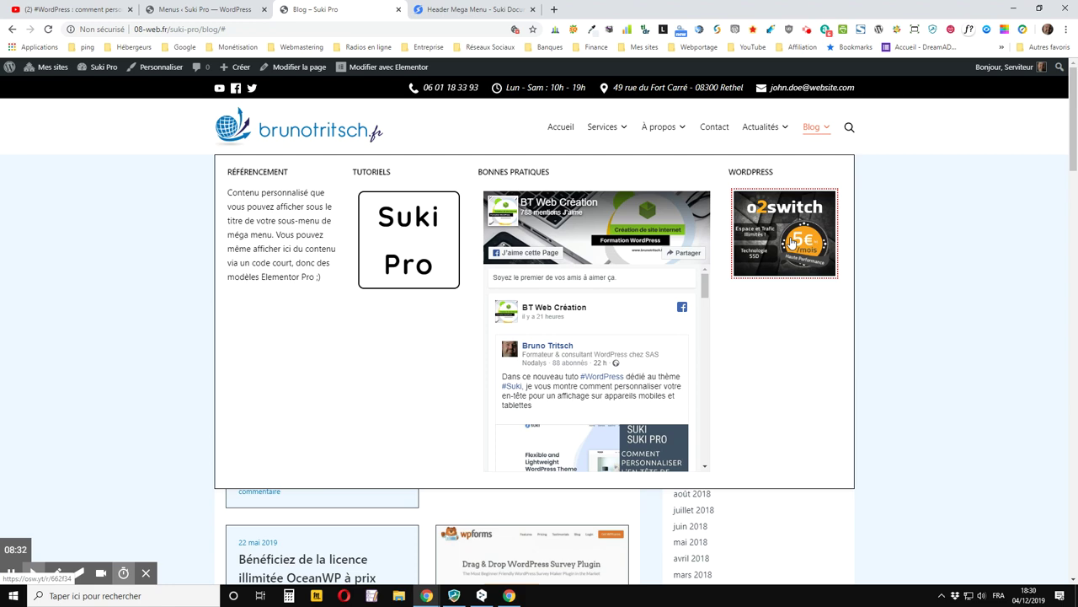
pyautogui.click(177, 9)
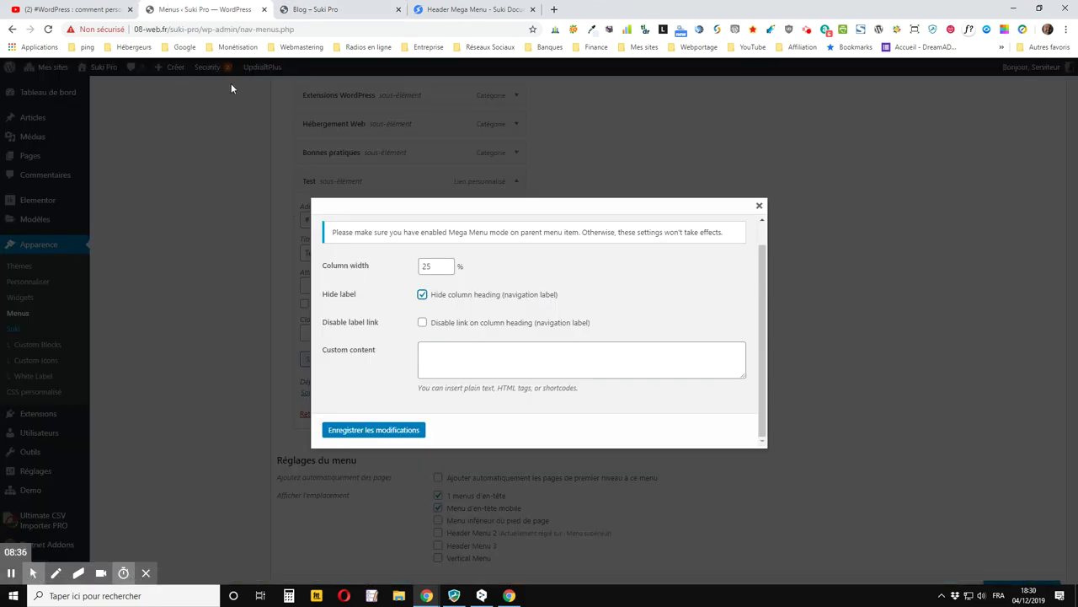
# - Open the site dashboard in a new browser tab placed before the menu editor and show the saved templates
pyautogui.click(324, 10)
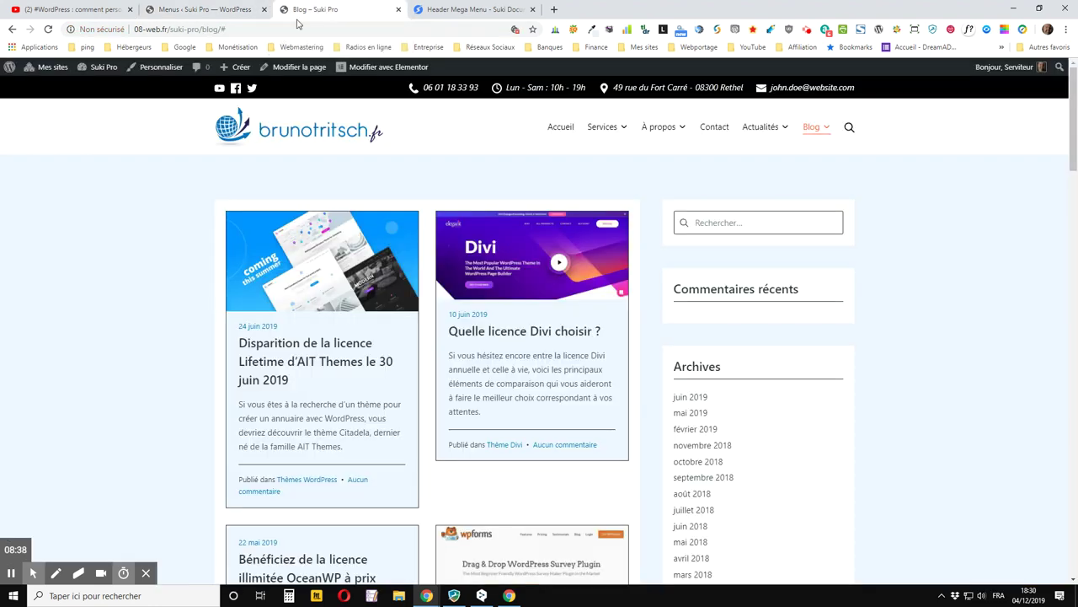
pyautogui.moveTo(105, 69)
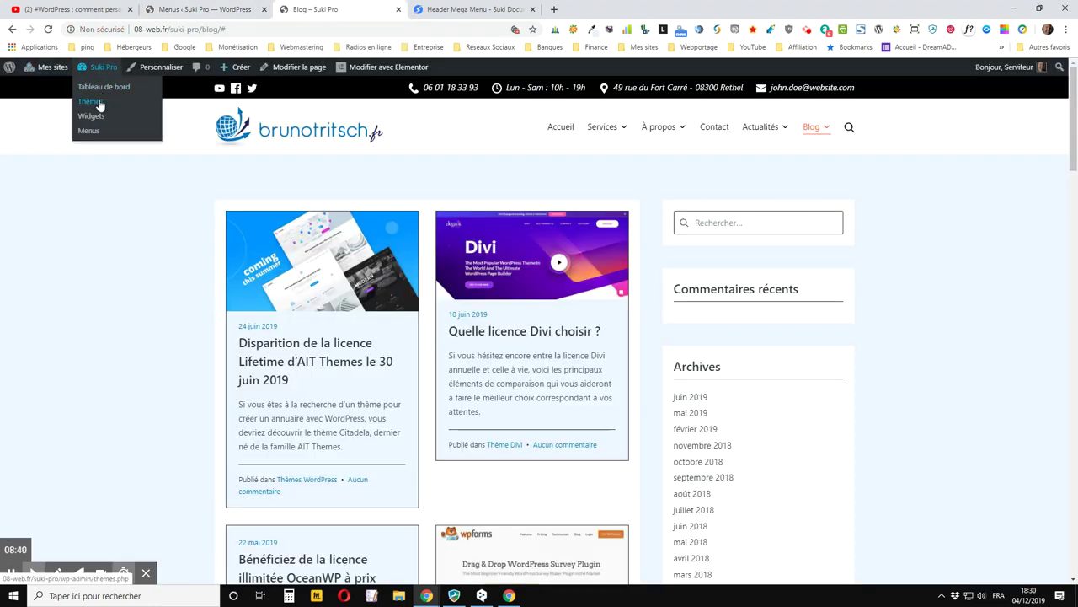
pyautogui.middleClick(114, 89)
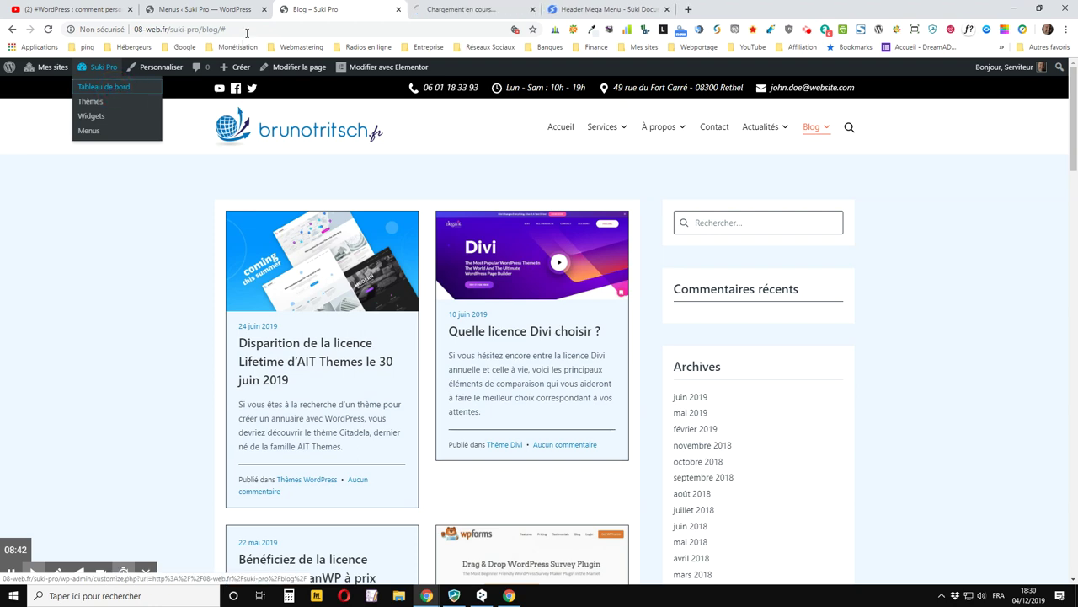
pyautogui.moveTo(476, 9); pyautogui.dragTo(202, 10)
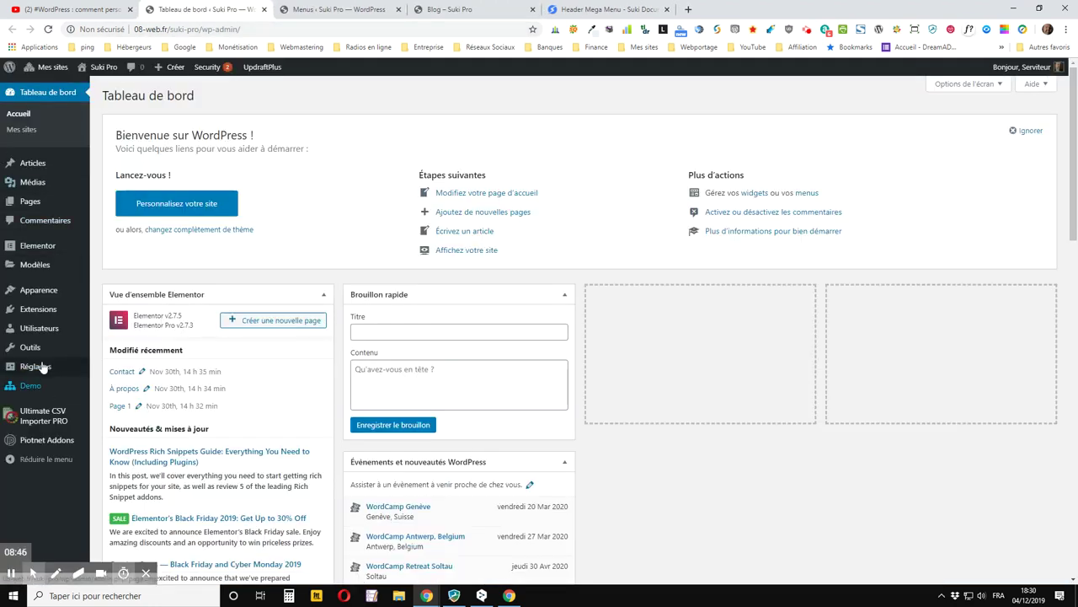
pyautogui.moveTo(54, 268)
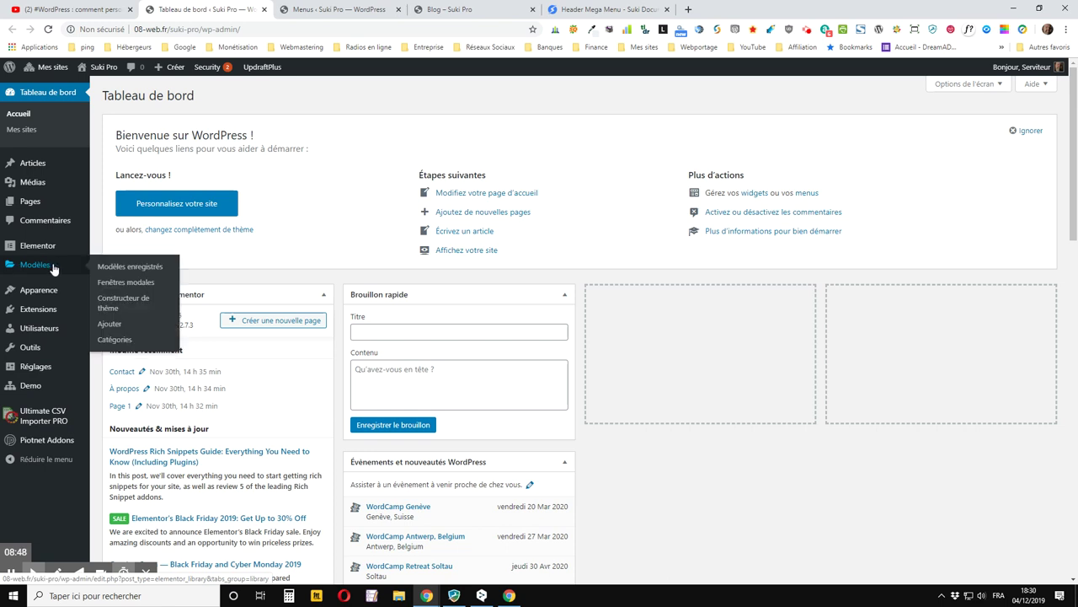
pyautogui.click(132, 267)
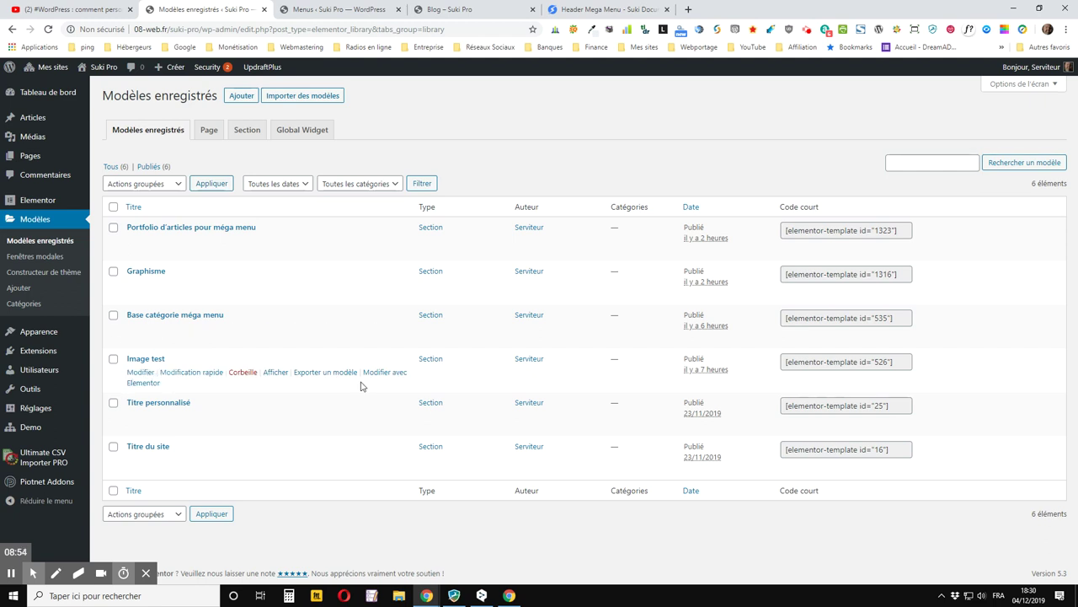
# - Copy the shortcode of the Image test template
pyautogui.click(844, 365)
pyautogui.hotkey('ctrl', 'c')
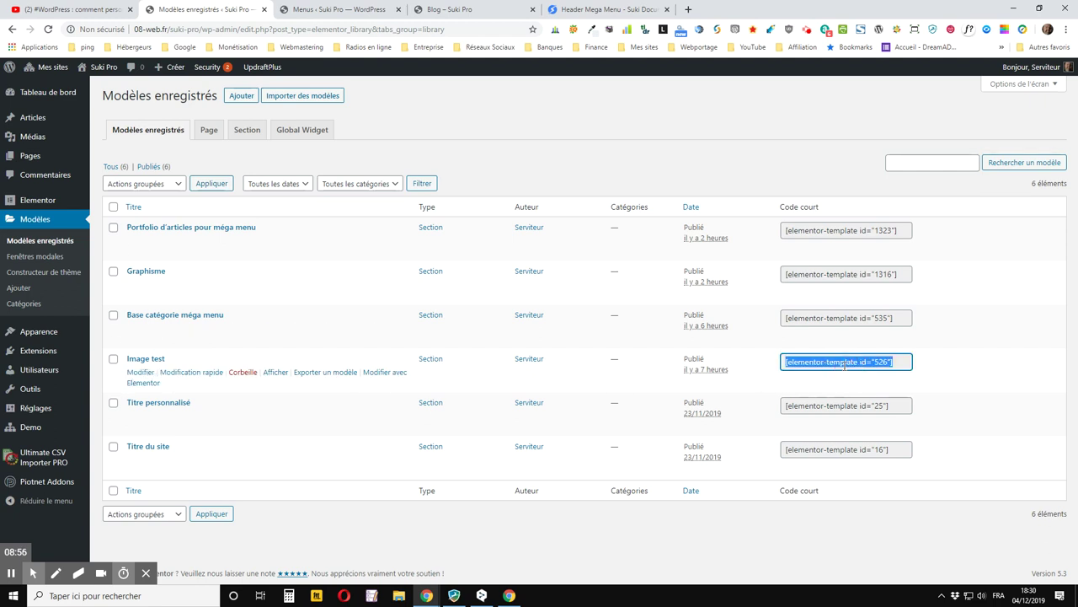
pyautogui.rightClick(835, 368)
pyautogui.click(862, 376)
# - Paste [elementor-template id="526"] as the Test column's custom content, then save the column settings and the menu
pyautogui.click(335, 10)
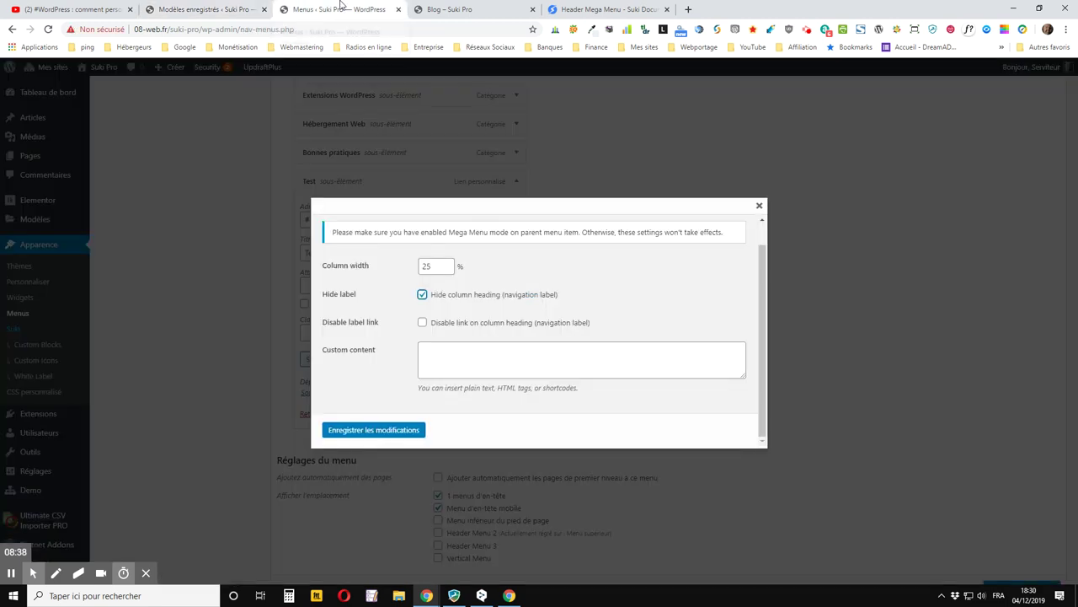
pyautogui.click(463, 358)
pyautogui.rightClick(463, 357)
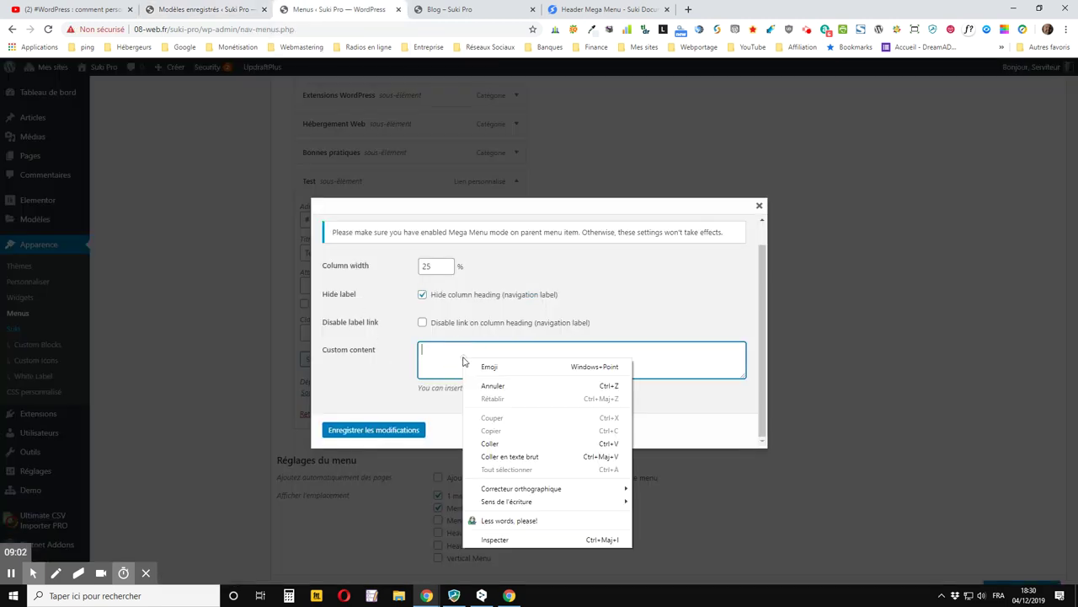
pyautogui.click(497, 445)
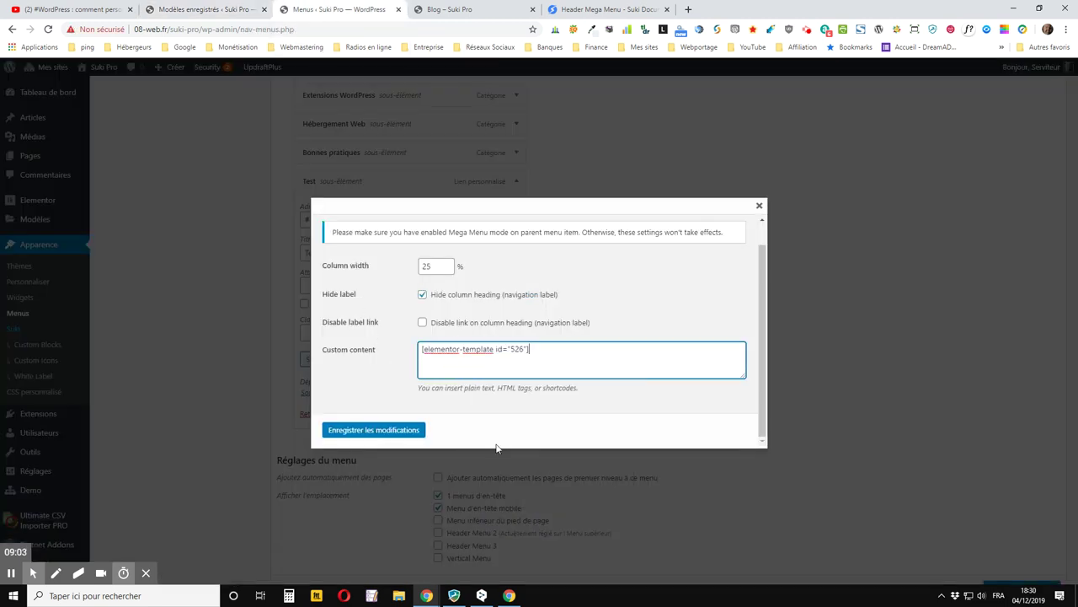
pyautogui.click(376, 431)
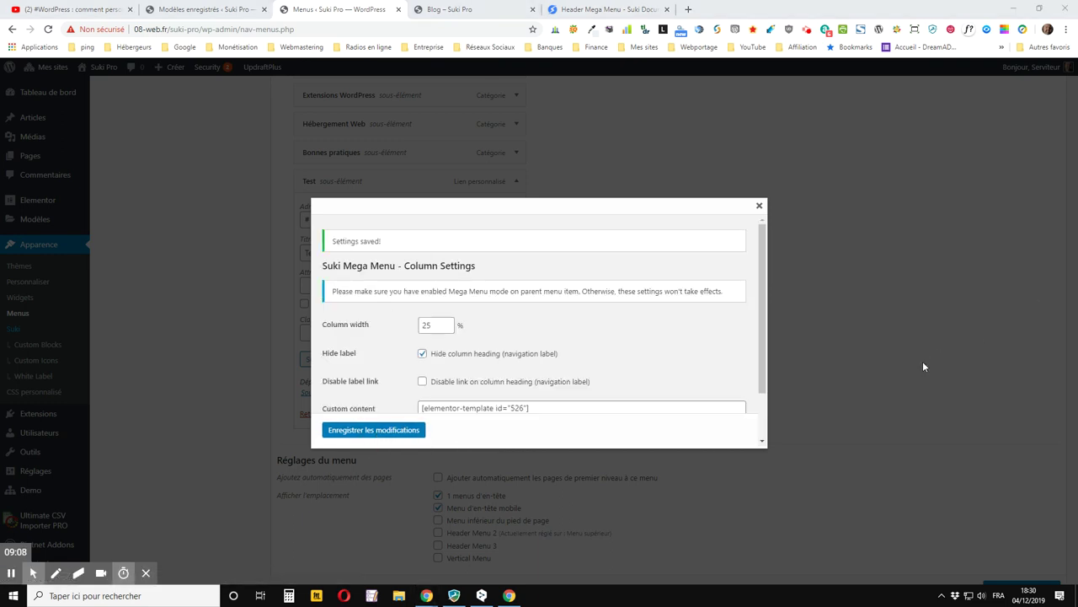
pyautogui.click(1011, 389)
pyautogui.click(1012, 520)
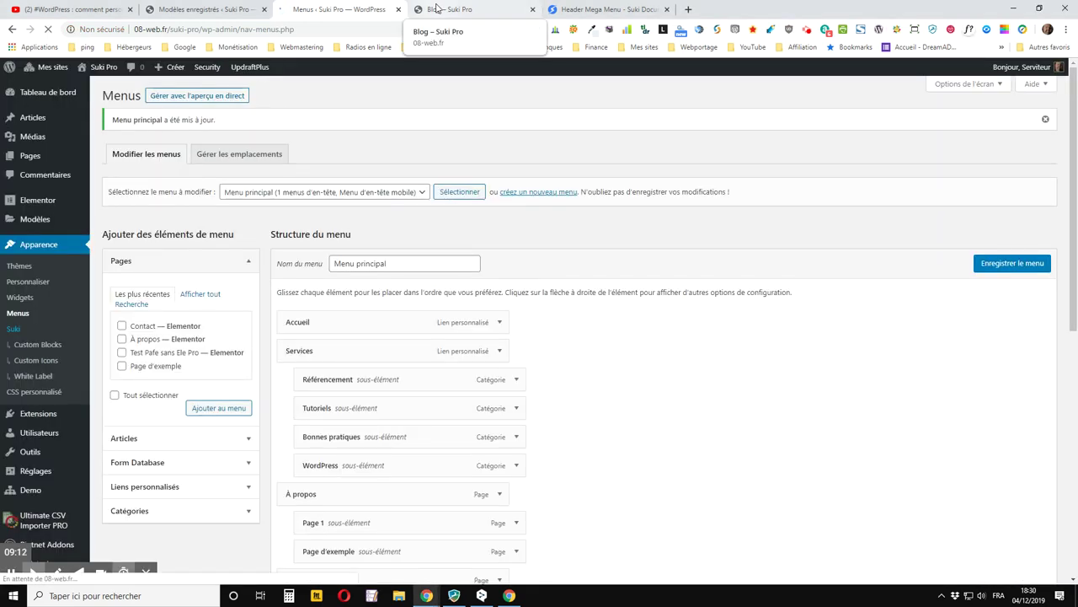
# - Reload the live blog page and view the Blog mega menu with the template column
pyautogui.click(508, 6)
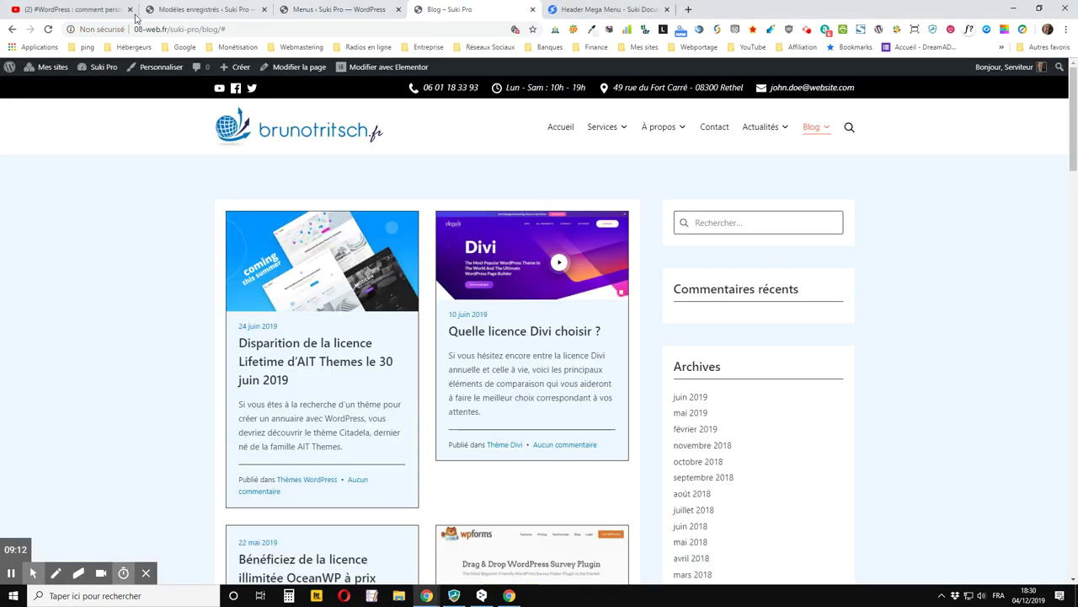
pyautogui.click(46, 29)
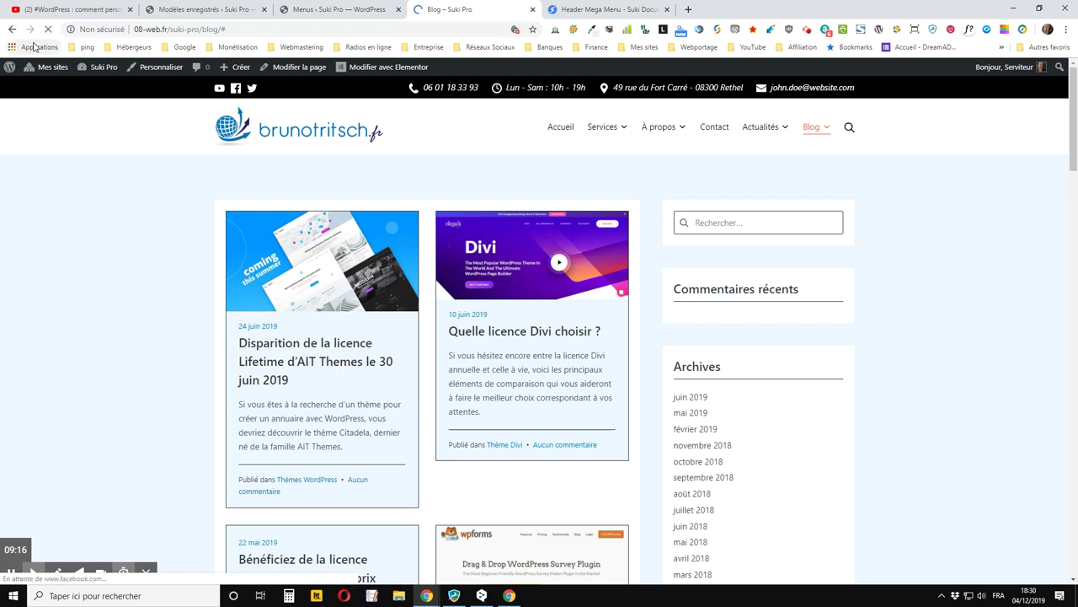
pyautogui.moveTo(828, 138)
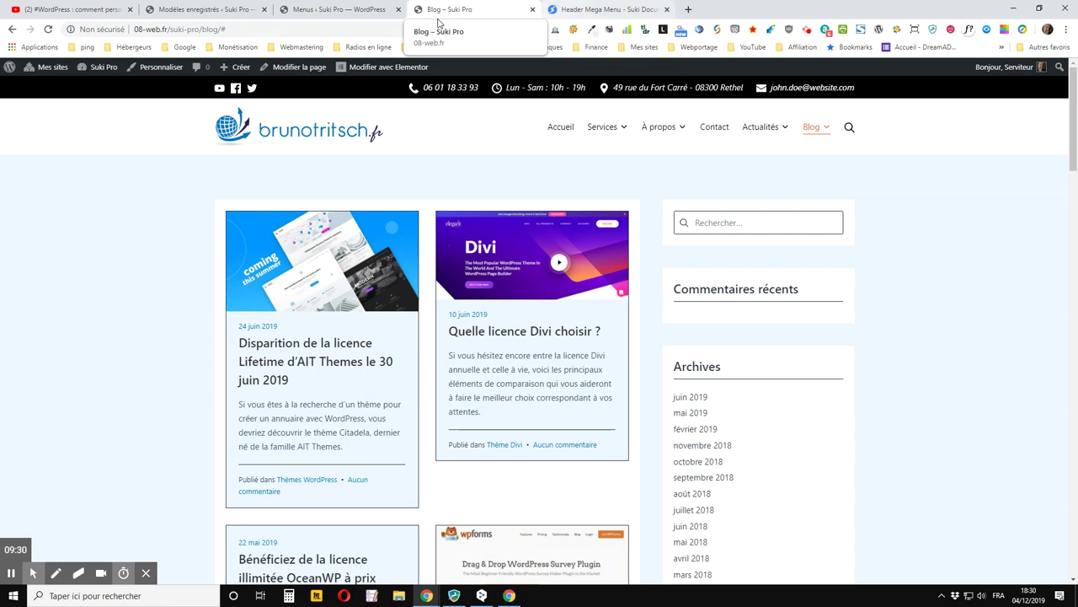
# - Set the Test sub-item's mega menu column width to 30% and save its column settings
pyautogui.click(338, 11)
pyautogui.scroll(-6, 393, 325)
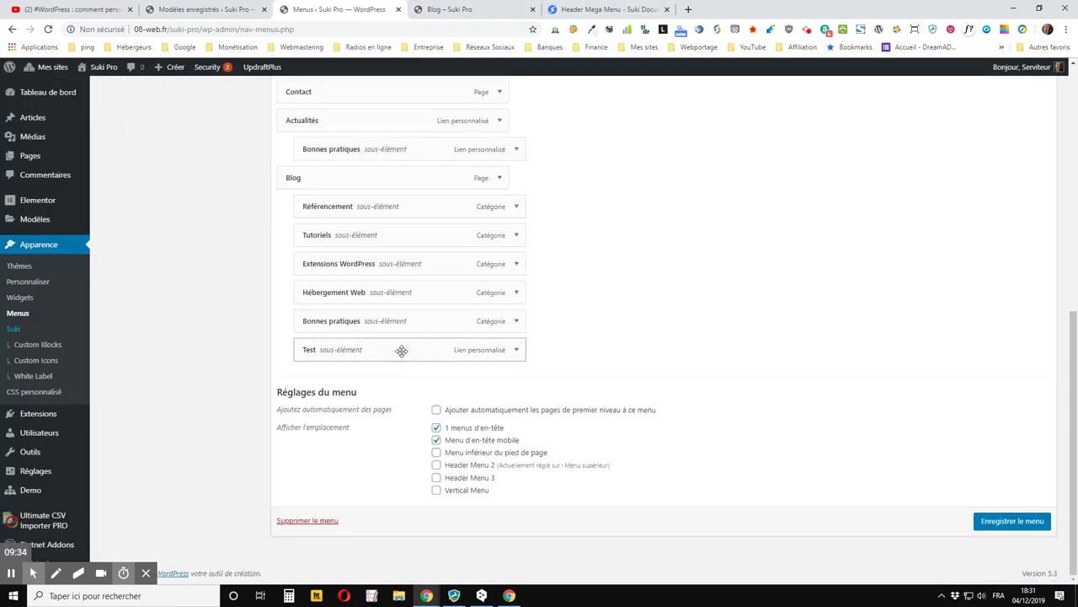
pyautogui.click(518, 351)
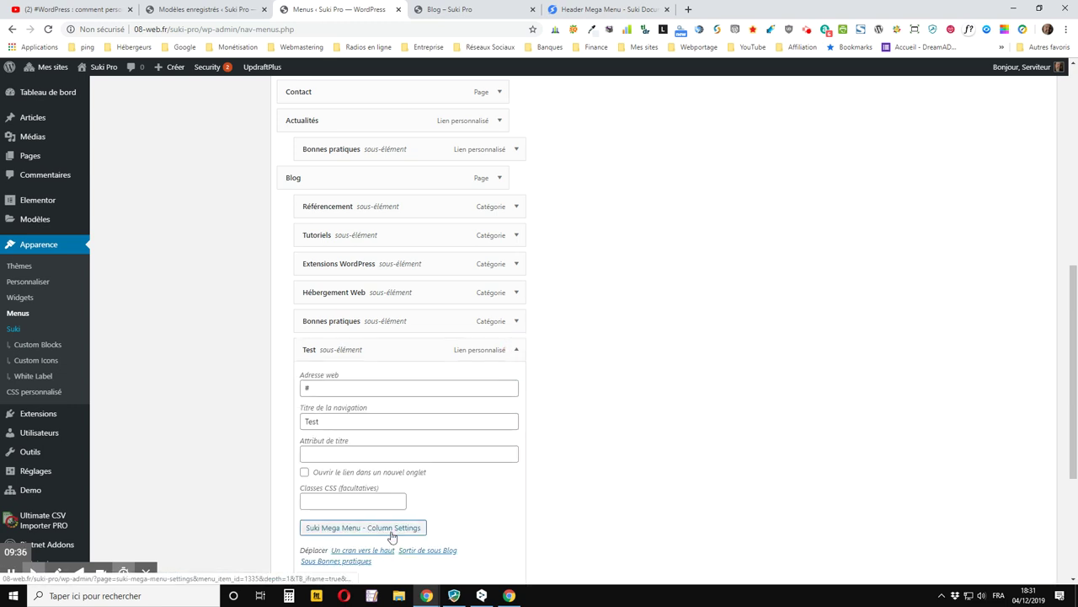
pyautogui.click(393, 529)
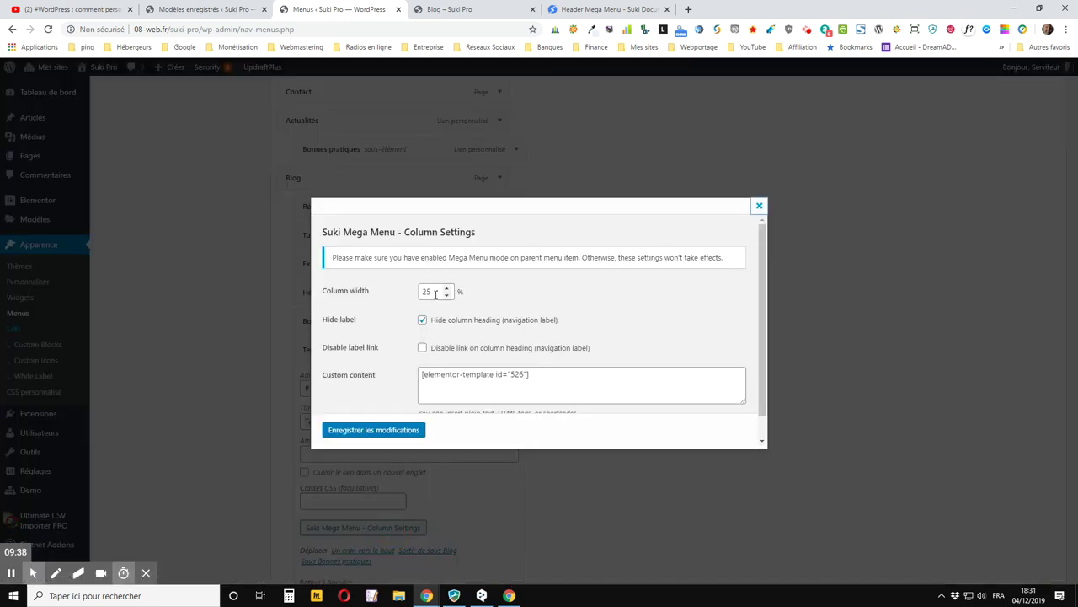
pyautogui.doubleClick(434, 292)
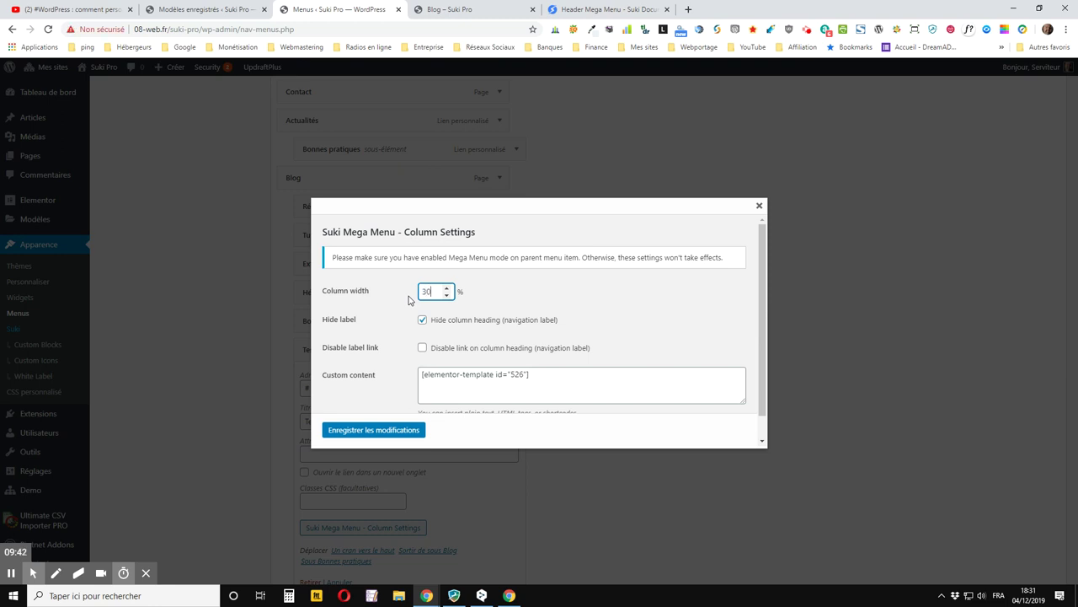
pyautogui.click(395, 438)
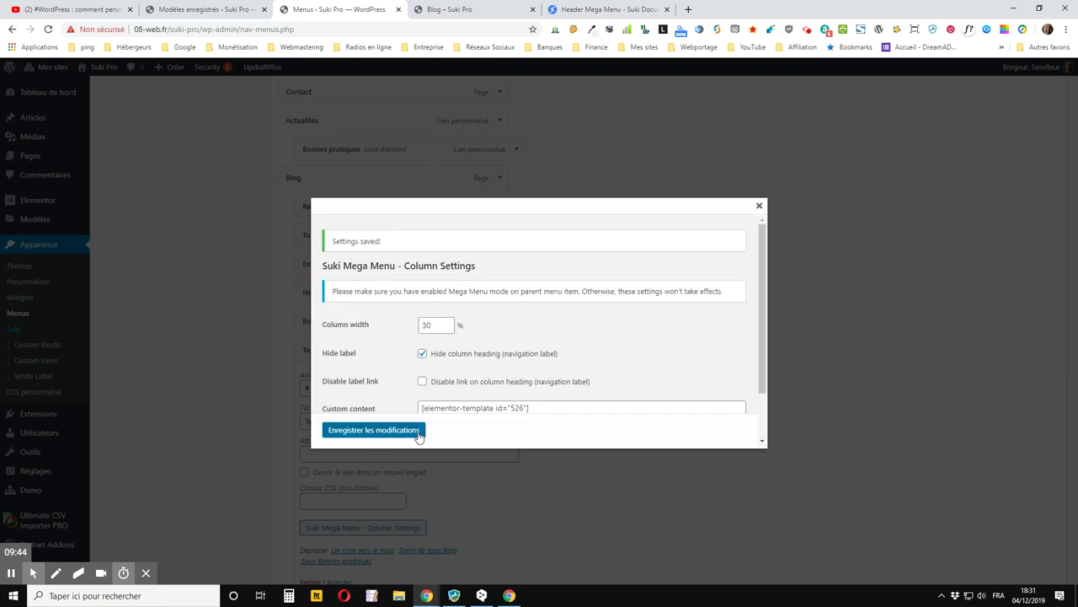
pyautogui.click(760, 207)
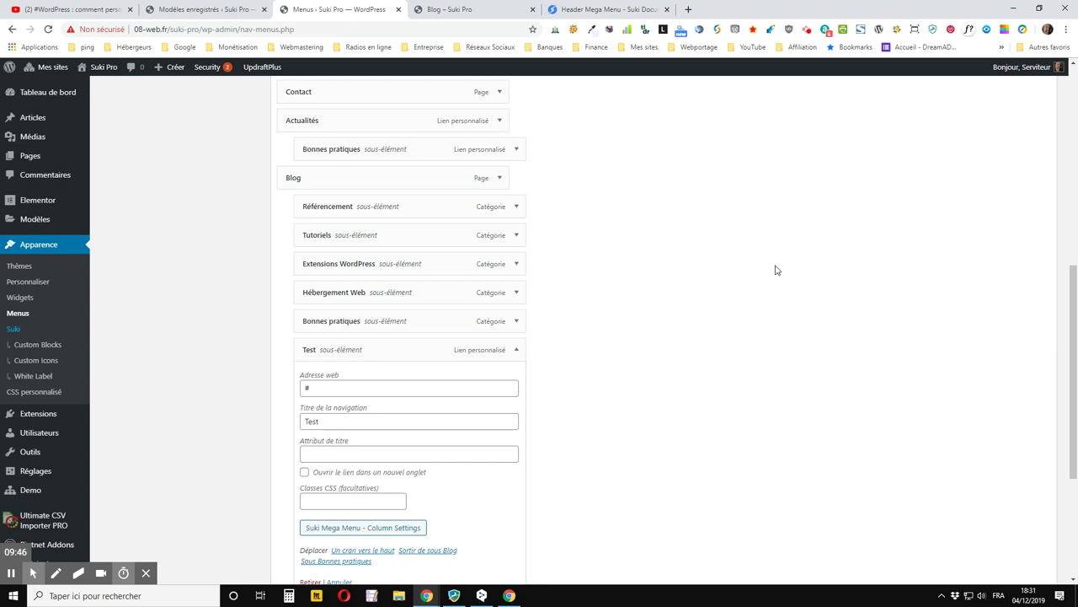
pyautogui.click(515, 351)
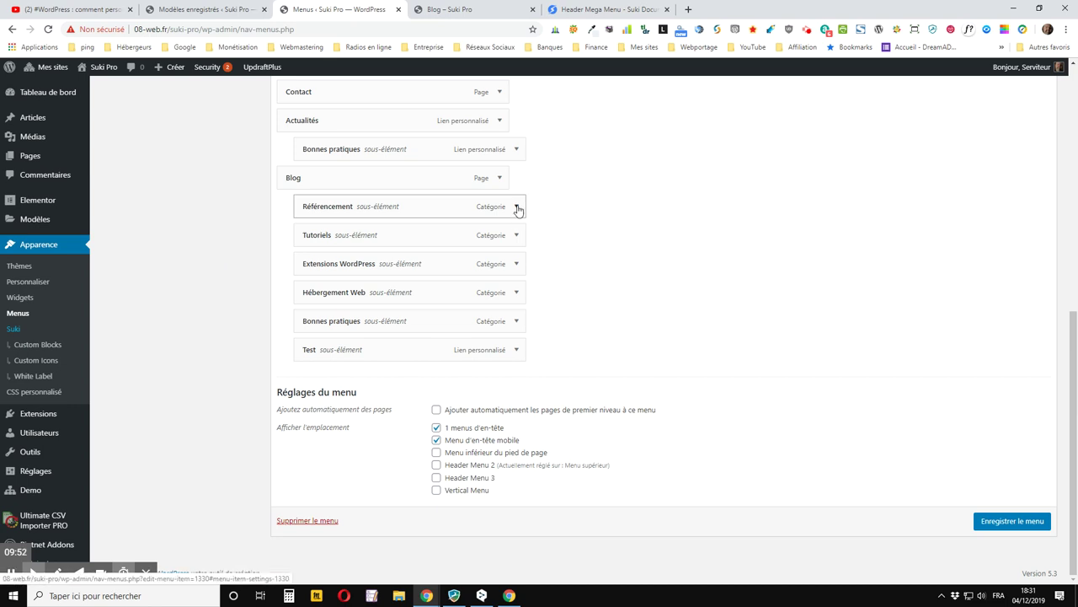
# - Remove the Hébergement Web sub-item from under Blog
pyautogui.click(515, 293)
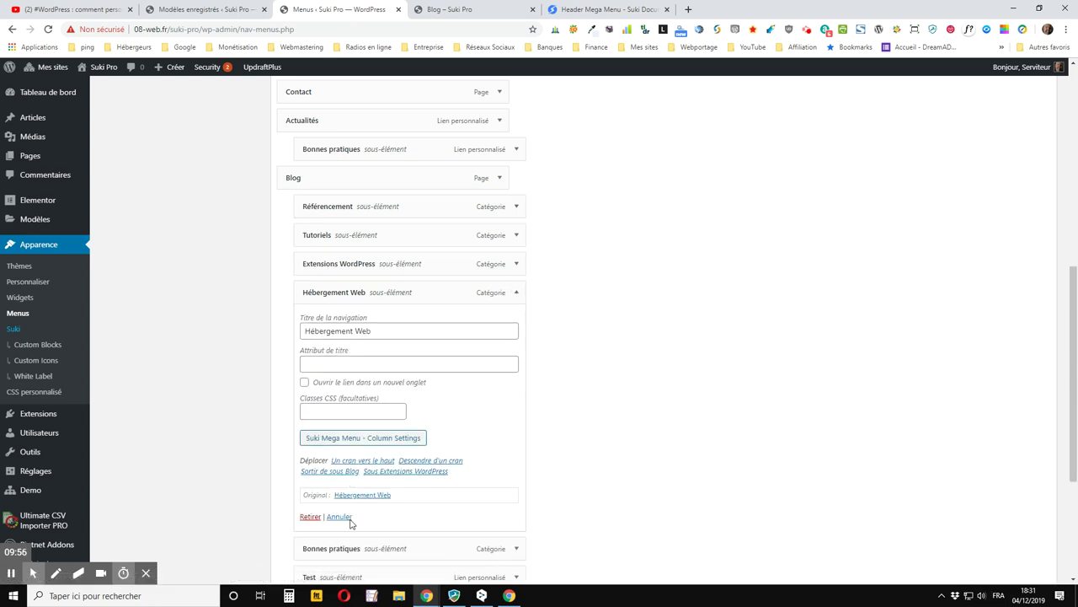
pyautogui.click(310, 518)
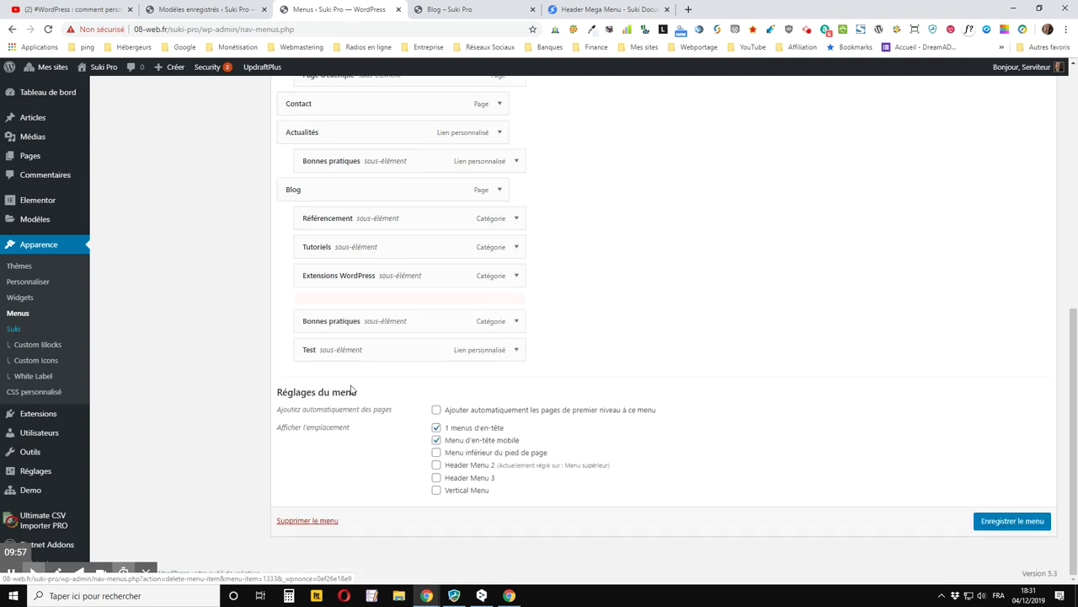
# - Remove the Référencement sub-item from under Blog and save the menu
pyautogui.click(523, 244)
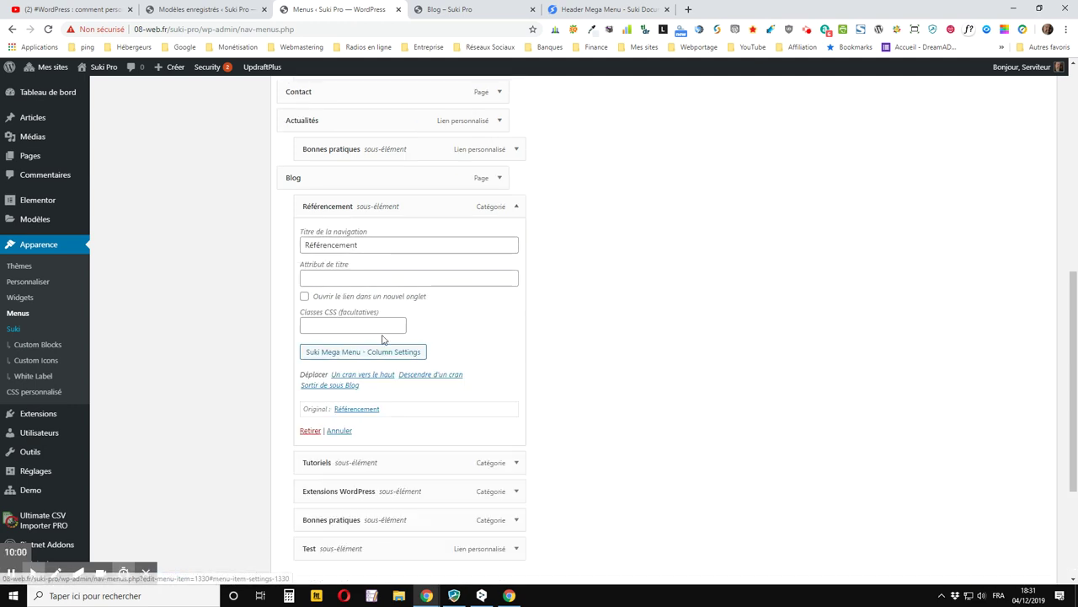
pyautogui.click(310, 429)
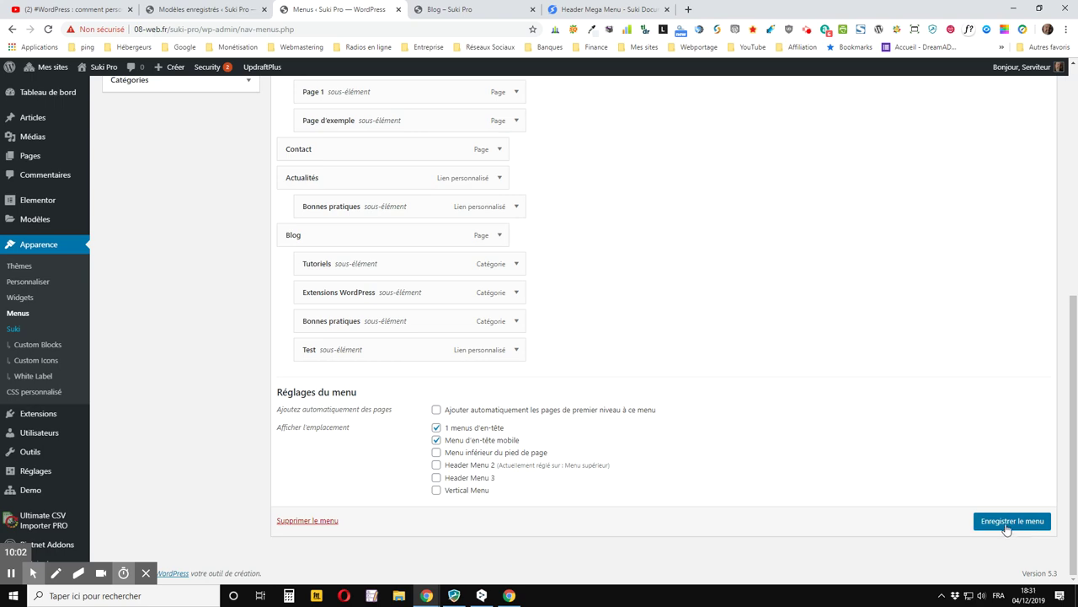
pyautogui.click(1012, 521)
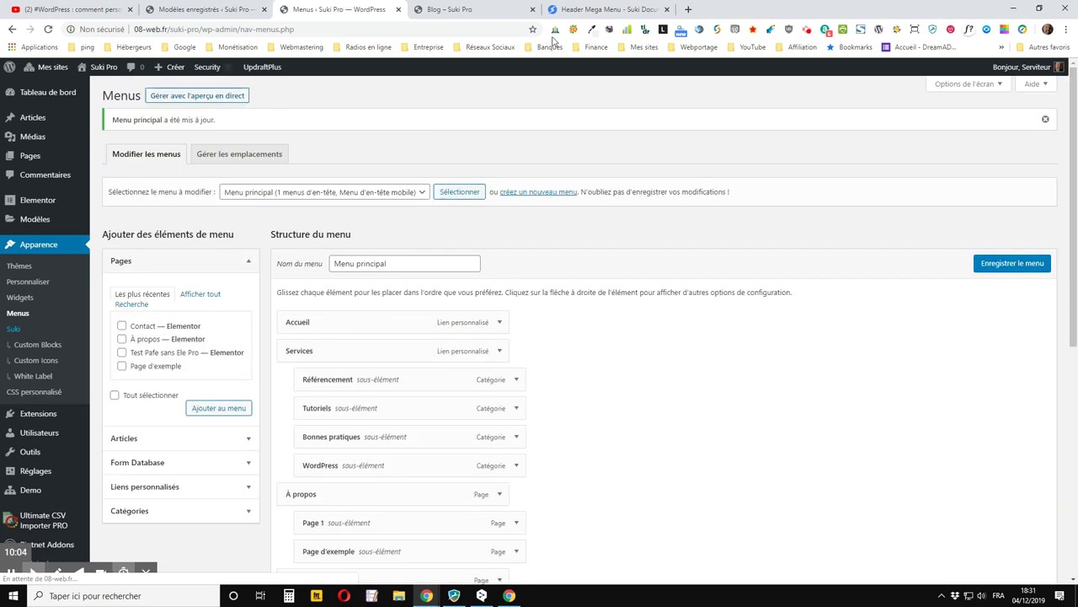
# - Reload the live blog page and view the Blog mega menu without the Référencement column
pyautogui.click(442, 9)
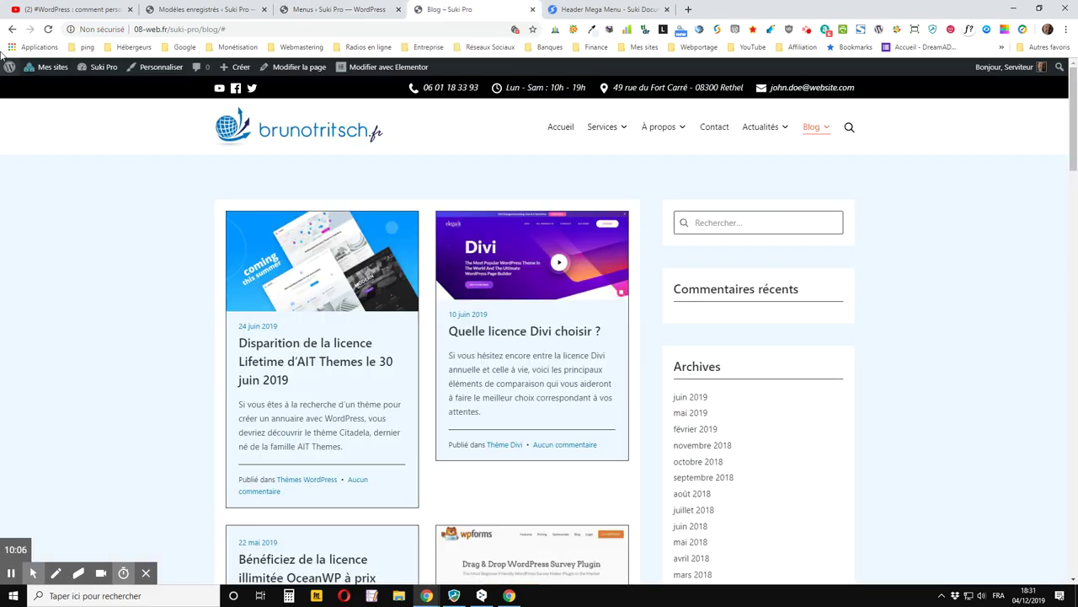
pyautogui.click(48, 29)
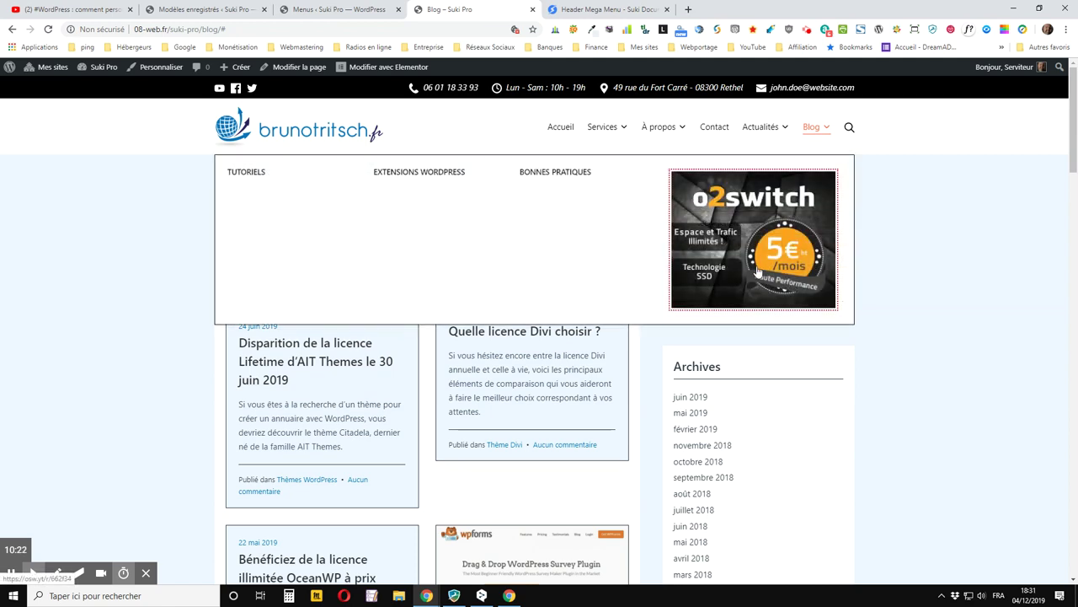
# - Set the Test sub-item's mega menu column width to 40%, then save the column settings and the menu
pyautogui.hotkey('ctrl', 'shift', 'Tab')
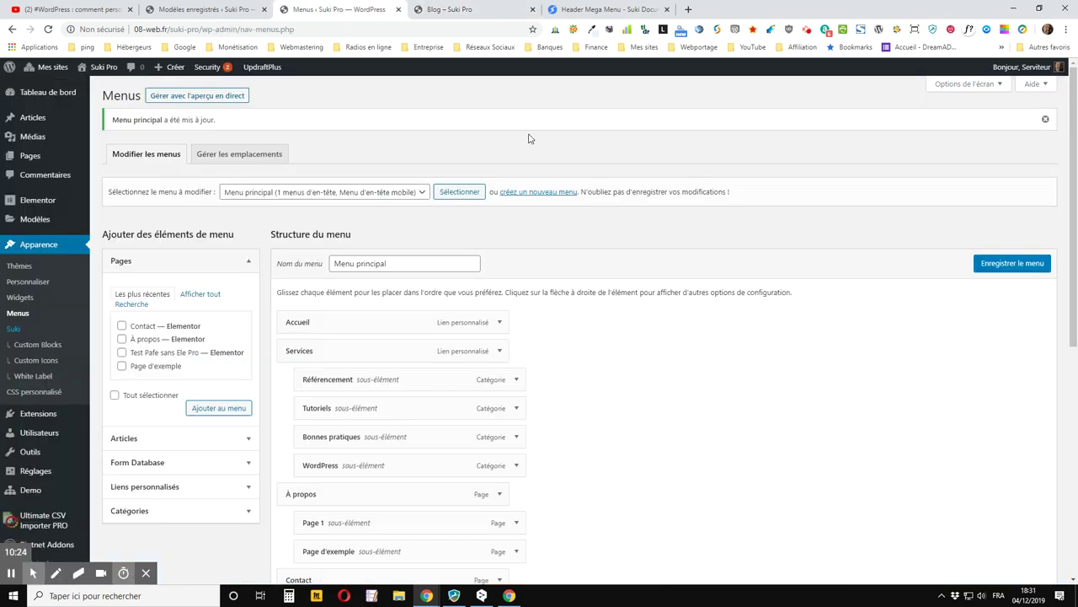
pyautogui.scroll(-4, 500, 289)
pyautogui.scroll(-3, 445, 313)
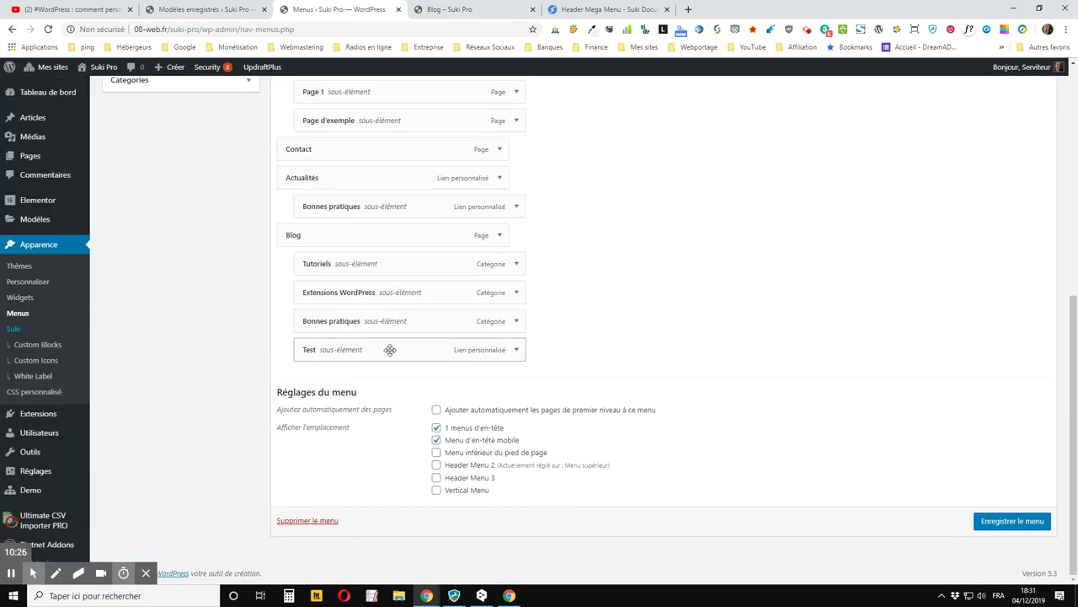
pyautogui.click(516, 350)
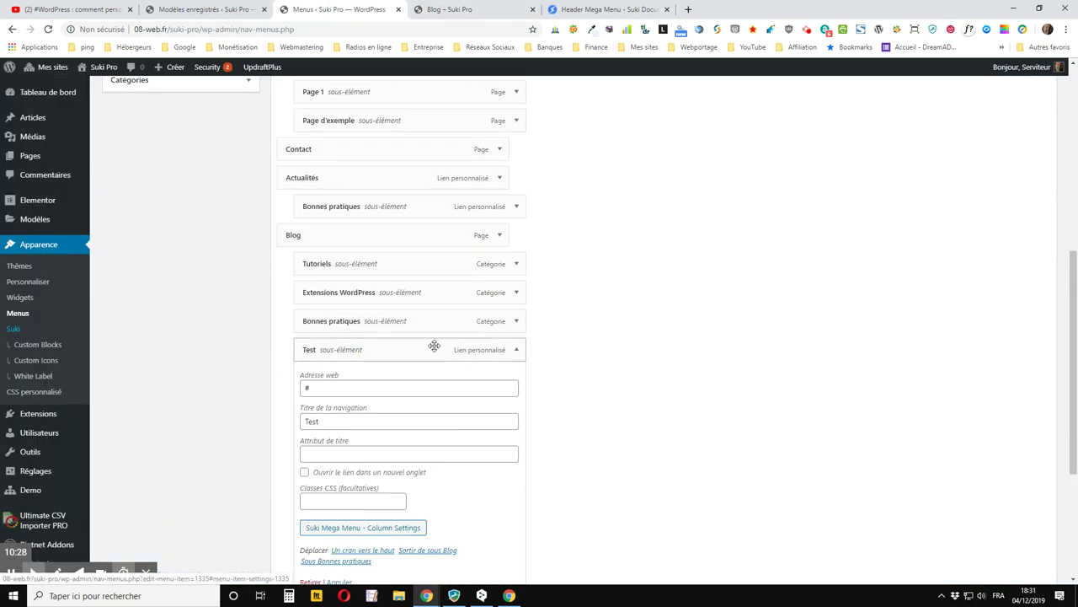
pyautogui.scroll(-3, 310, 428)
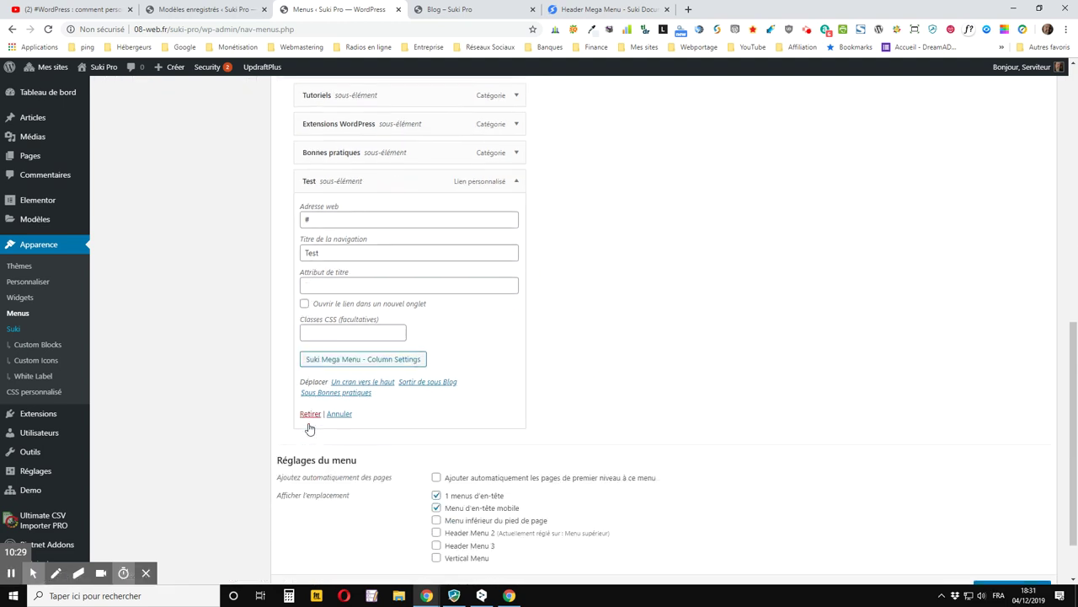
pyautogui.click(373, 358)
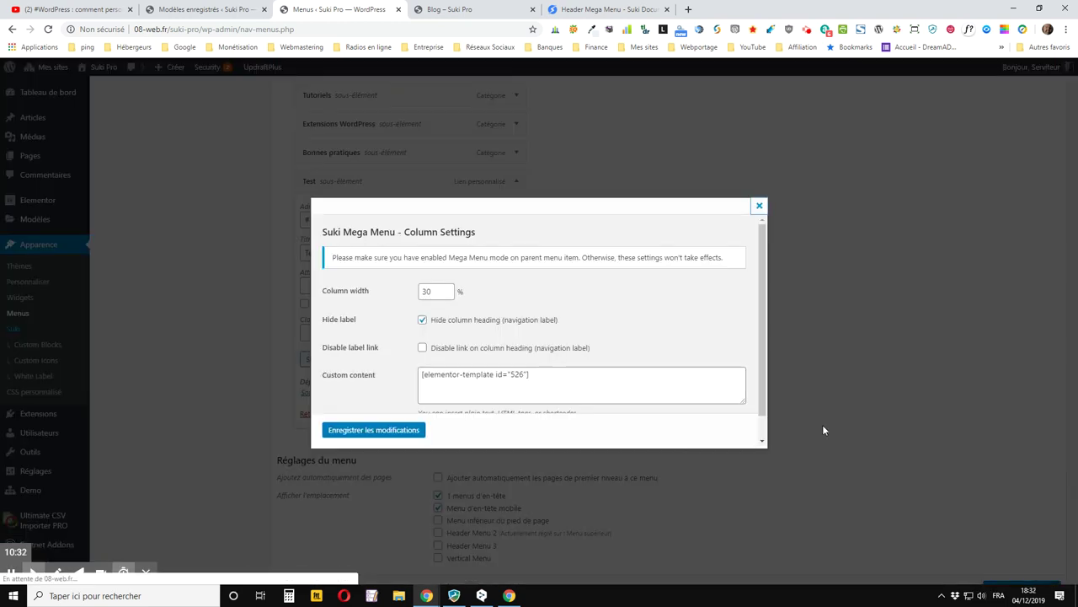
pyautogui.click(432, 291)
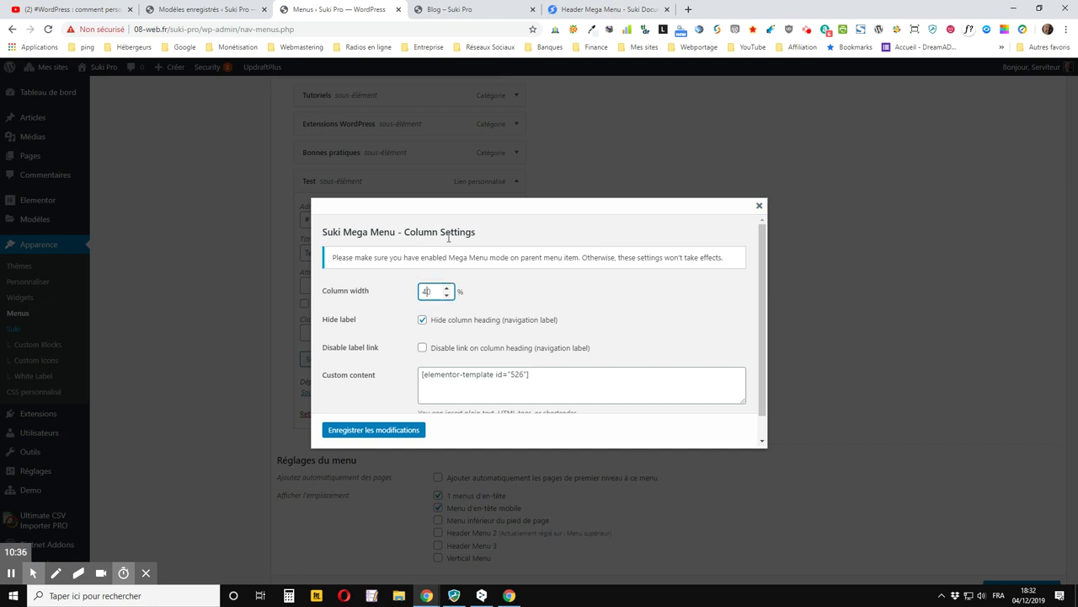
pyautogui.click(367, 431)
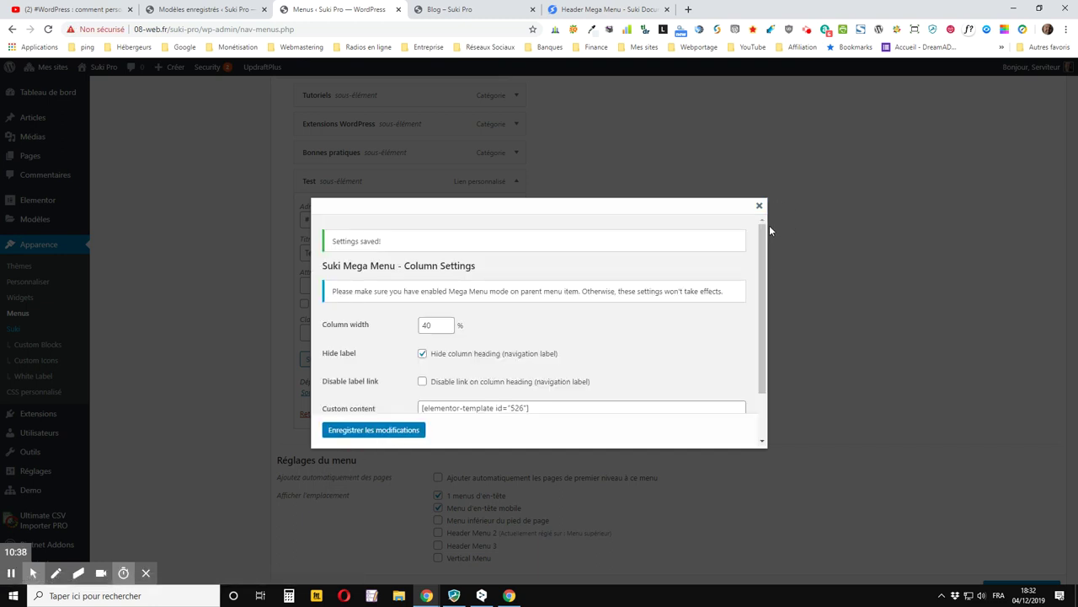
pyautogui.scroll(-2, 542, 405)
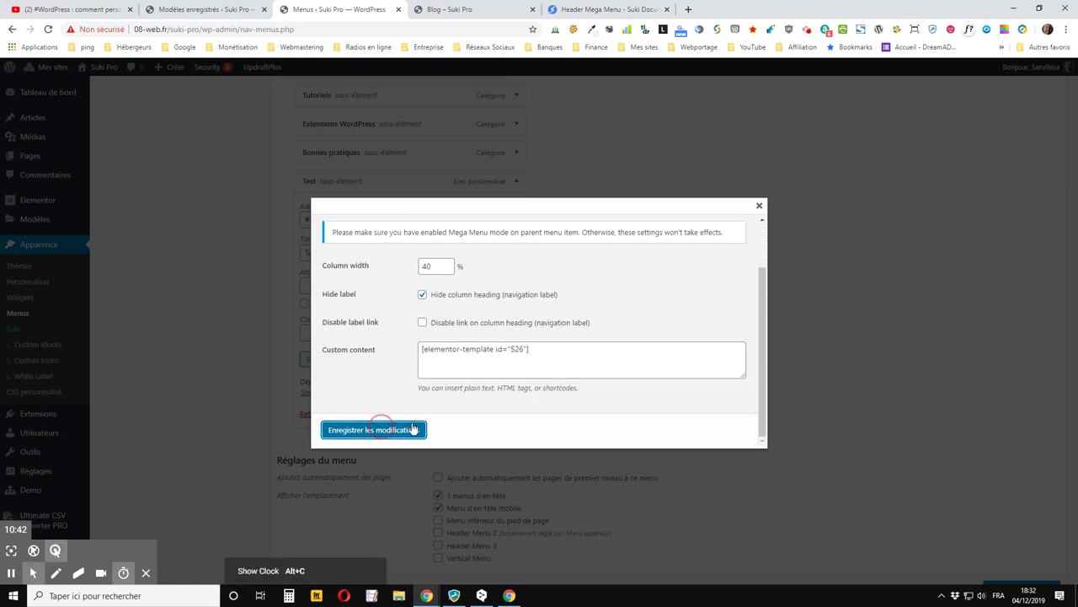
pyautogui.click(413, 430)
pyautogui.click(946, 330)
pyautogui.scroll(-1, 948, 405)
pyautogui.click(1000, 519)
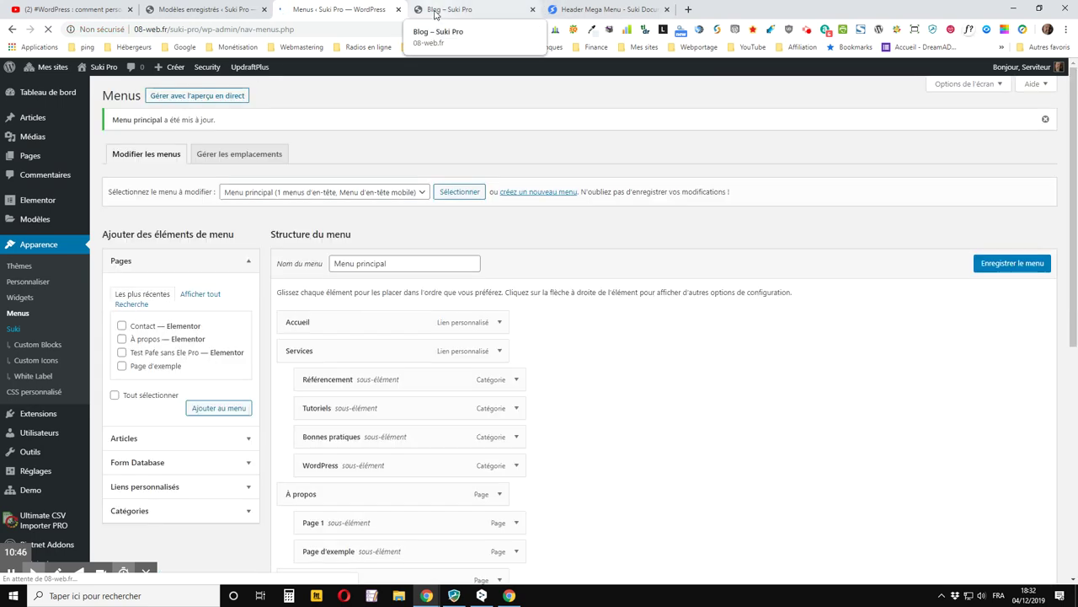
# - Reload the live blog page and check the template column's new width in the Blog mega menu
pyautogui.click(435, 11)
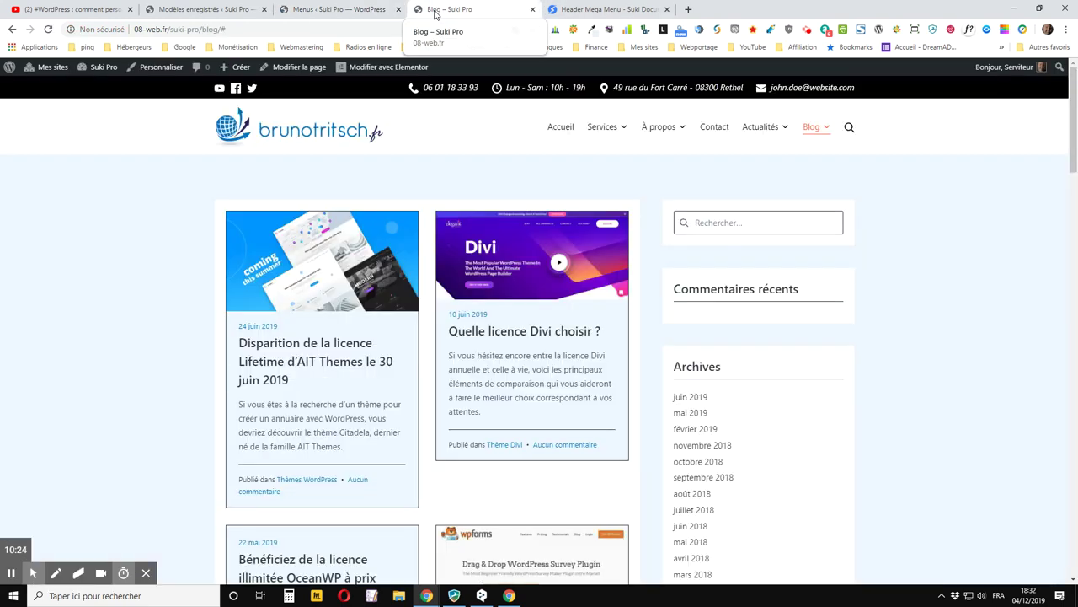
pyautogui.click(49, 31)
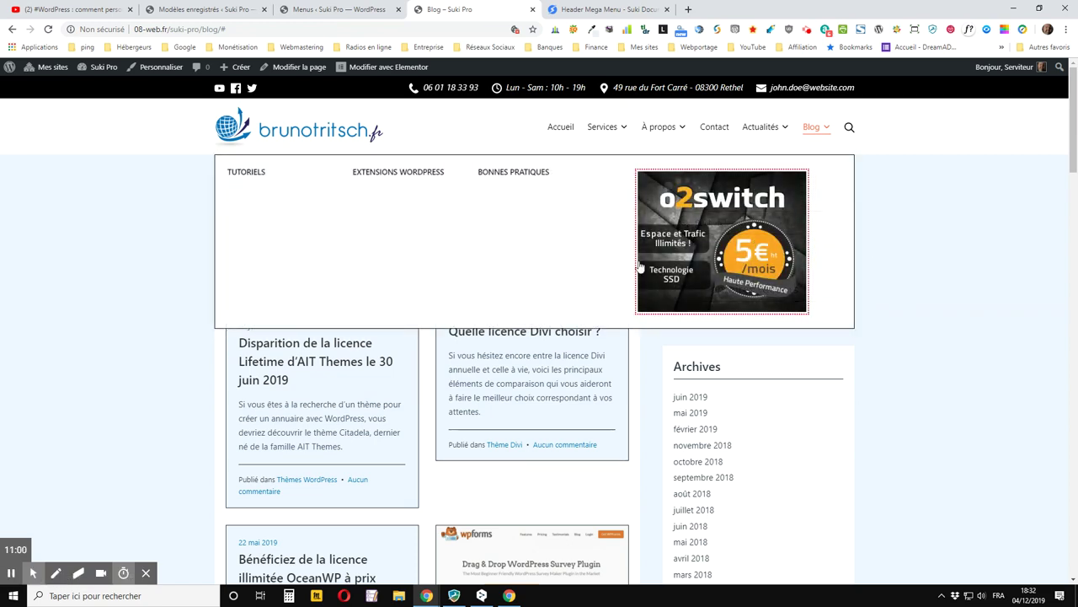
# - Add "Voici mon texte personnalisé pour agrémenter mon méga menu. Voyons immédiatement comment il s'affiche :)" as the Tutoriels column's custom content, then save column and menu
pyautogui.click(333, 6)
pyautogui.scroll(-5, 708, 404)
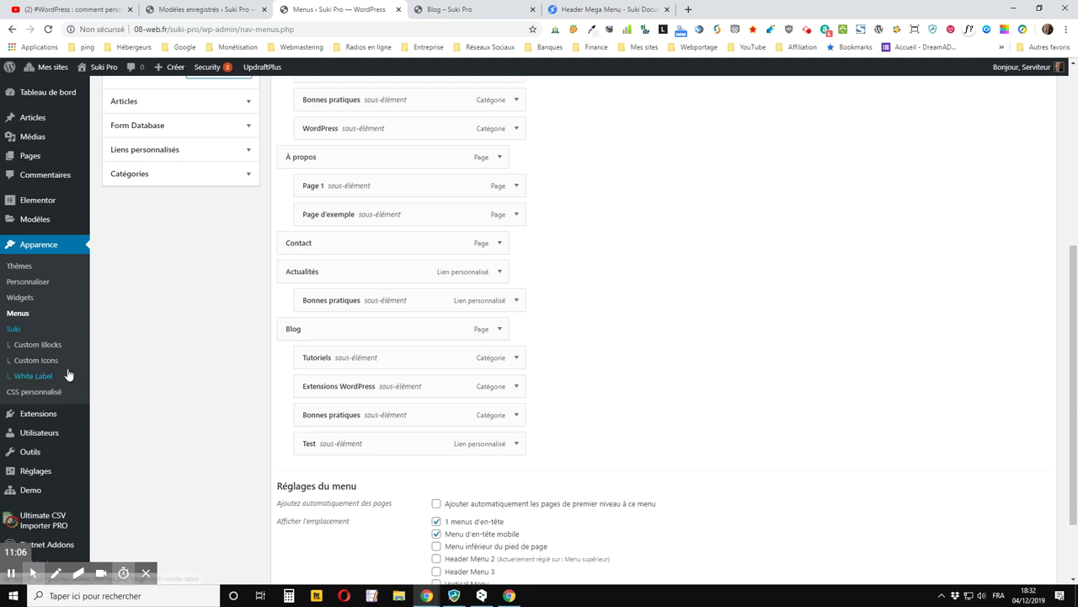
pyautogui.click(516, 357)
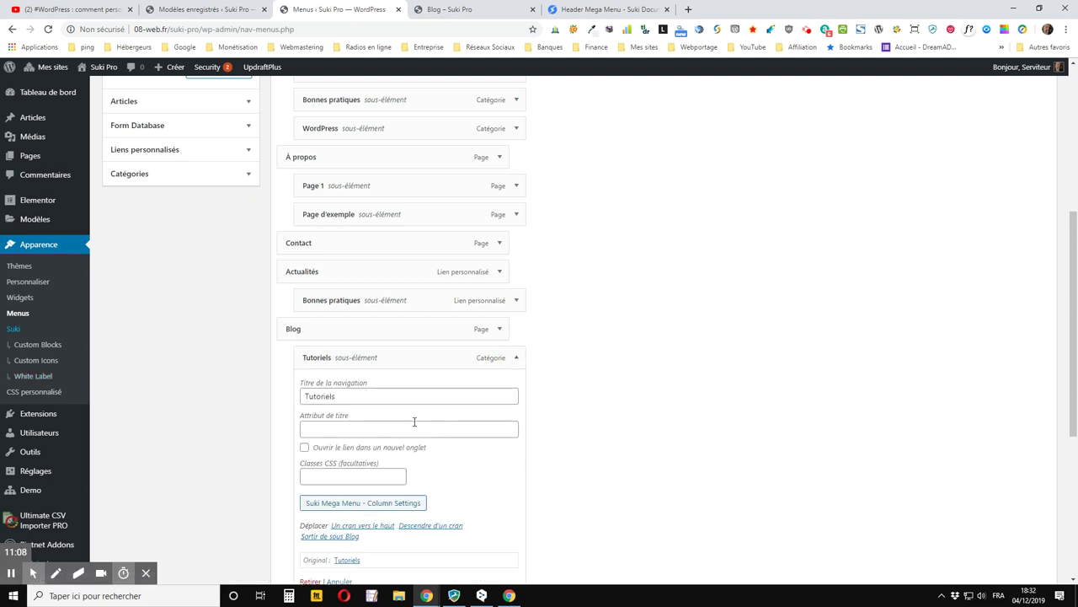
pyautogui.scroll(-2, 362, 396)
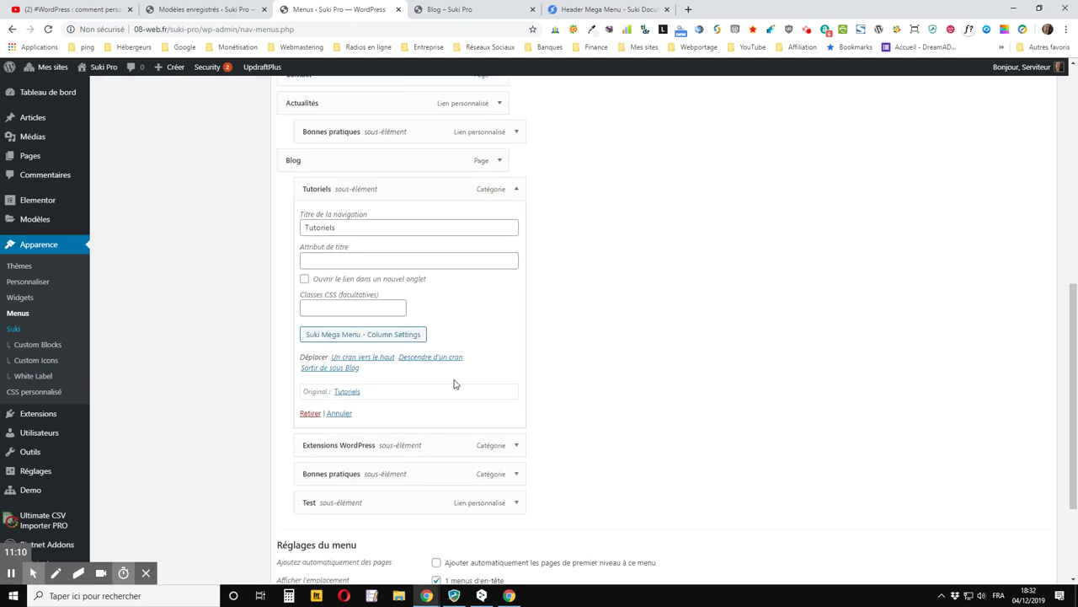
pyautogui.click(381, 341)
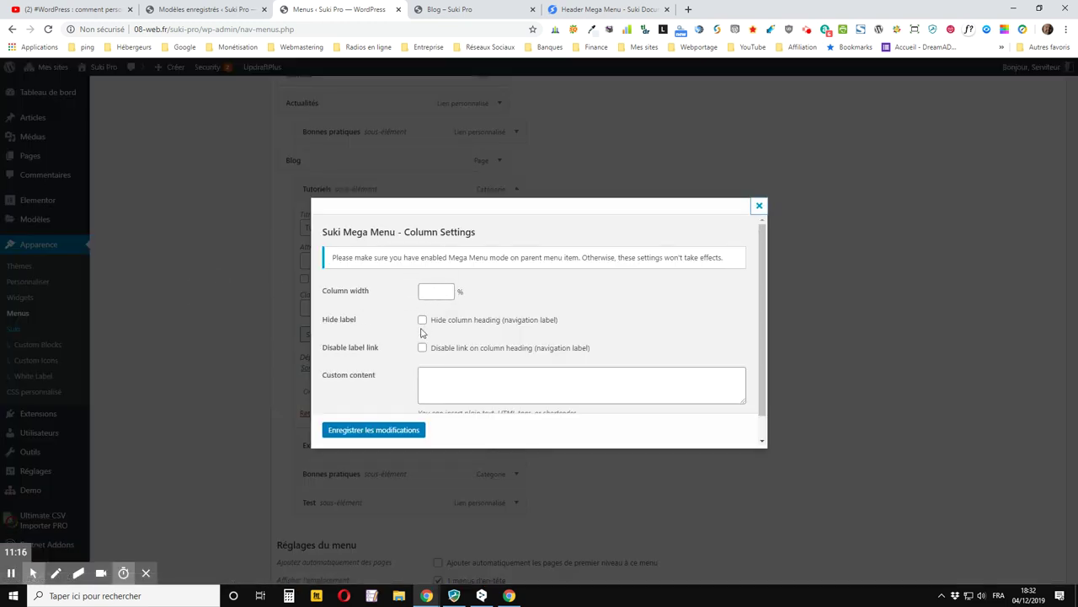
pyautogui.scroll(-1, 423, 333)
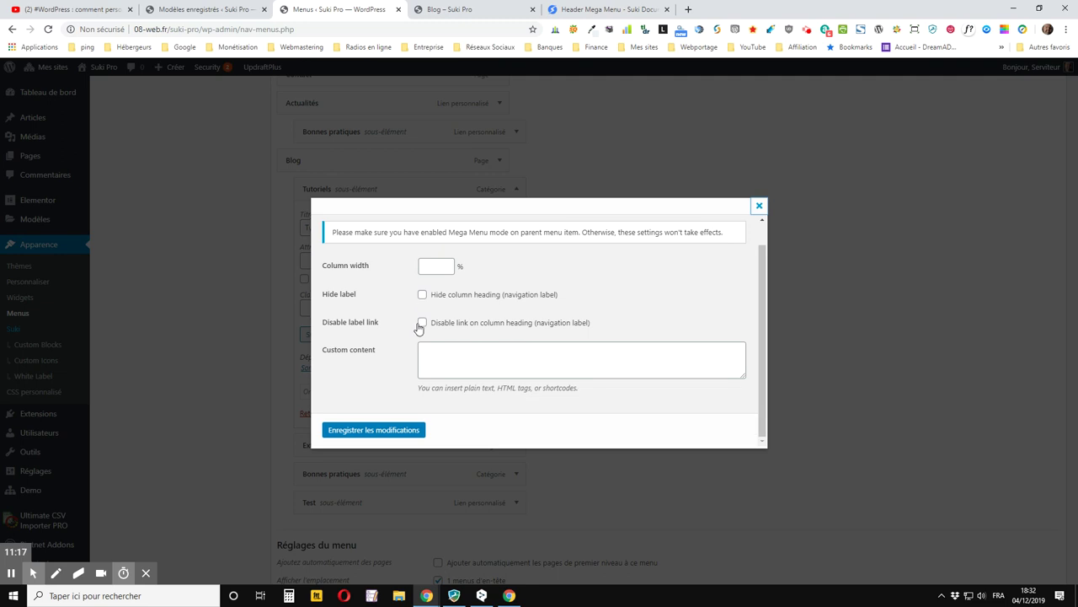
pyautogui.click(453, 353)
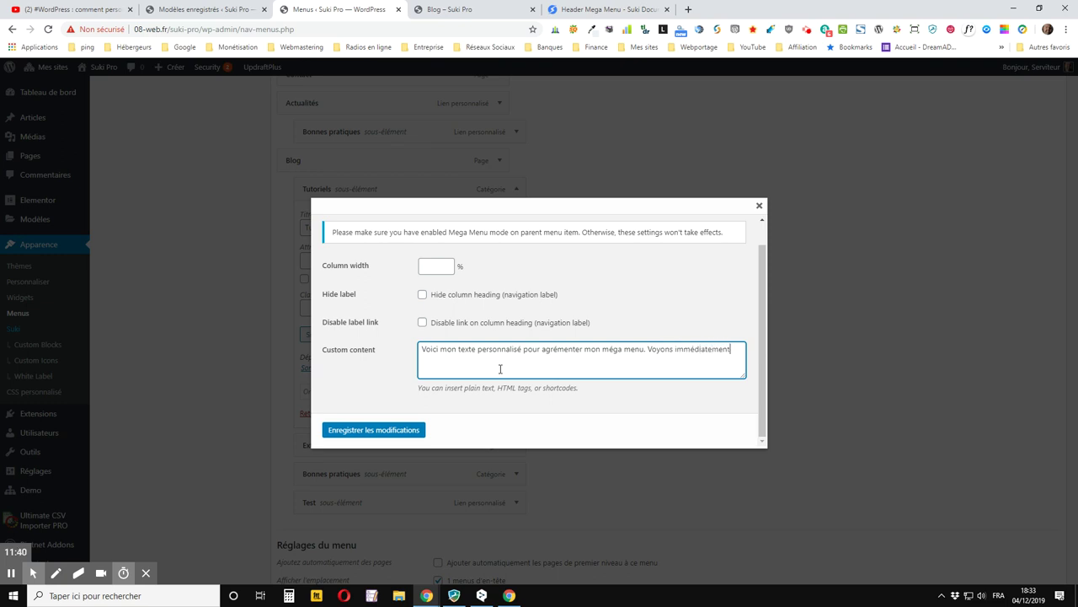
pyautogui.write("omment il s'affiche :)")
pyautogui.click(346, 435)
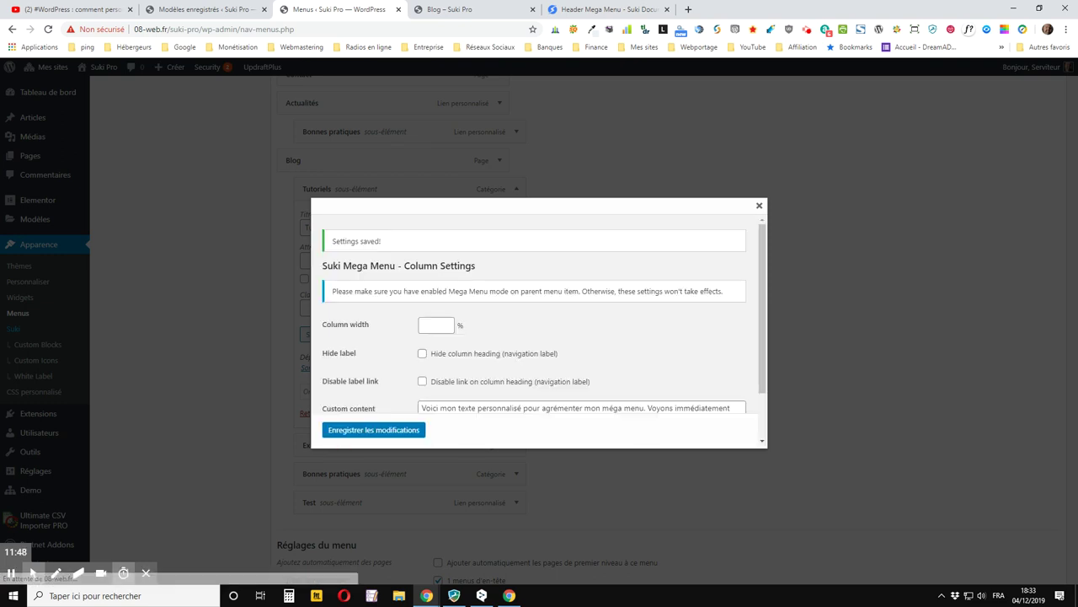
pyautogui.click(983, 309)
pyautogui.scroll(-3, 968, 362)
pyautogui.click(1012, 520)
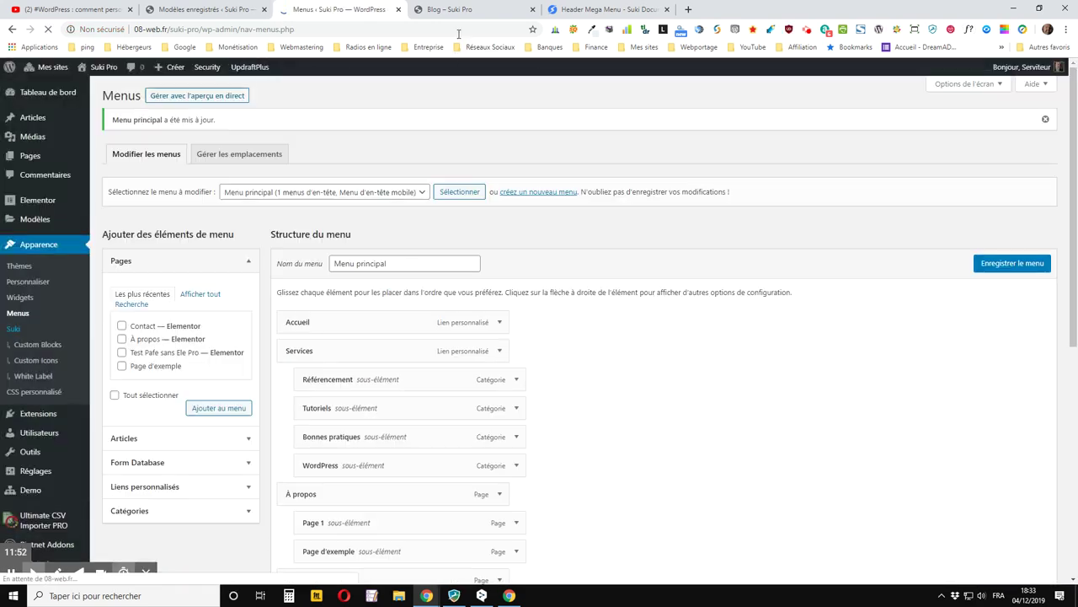
# - Reload the live blog page and view the custom text under Tutoriels in the Blog mega menu
pyautogui.click(442, 9)
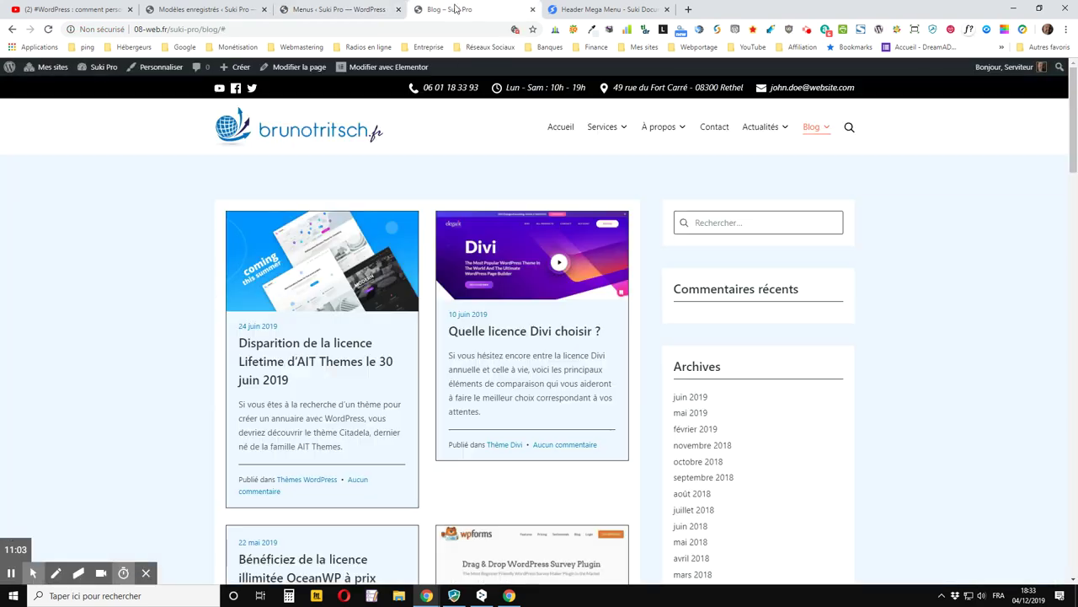
pyautogui.click(51, 32)
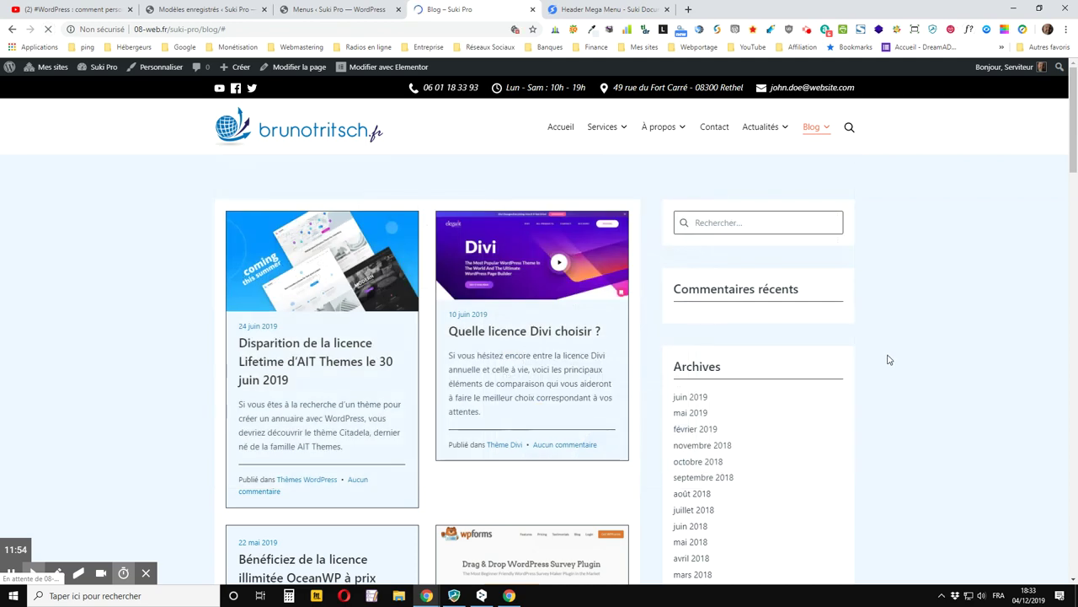
pyautogui.moveTo(825, 147)
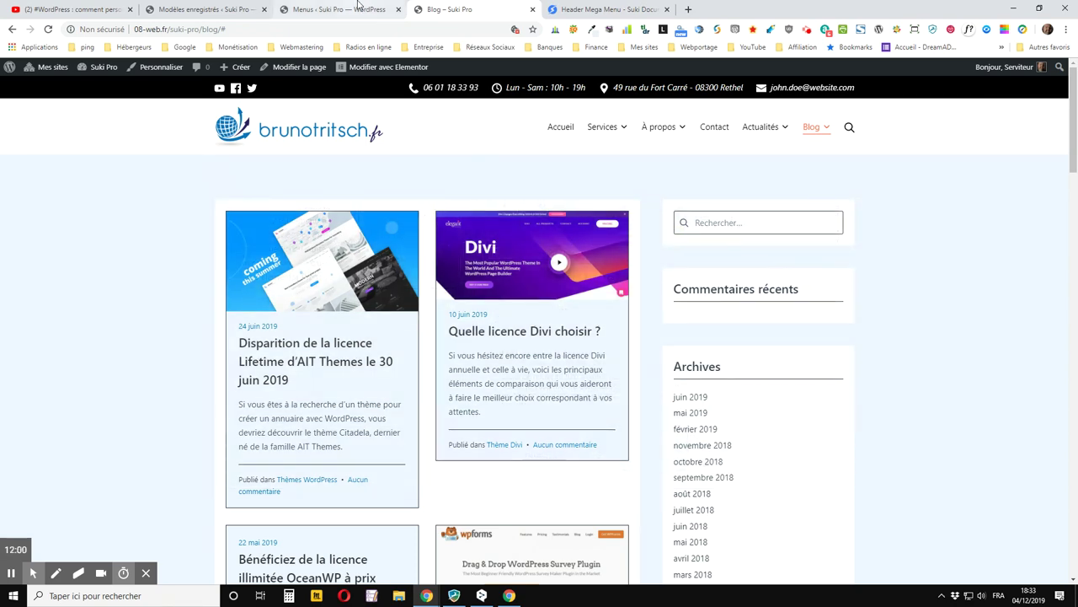
# - Split the Tutoriels column's custom text into two paragraphs with <p> tags, breaking before "Voyons", and save the column settings
pyautogui.click(358, 6)
pyautogui.scroll(-5, 430, 436)
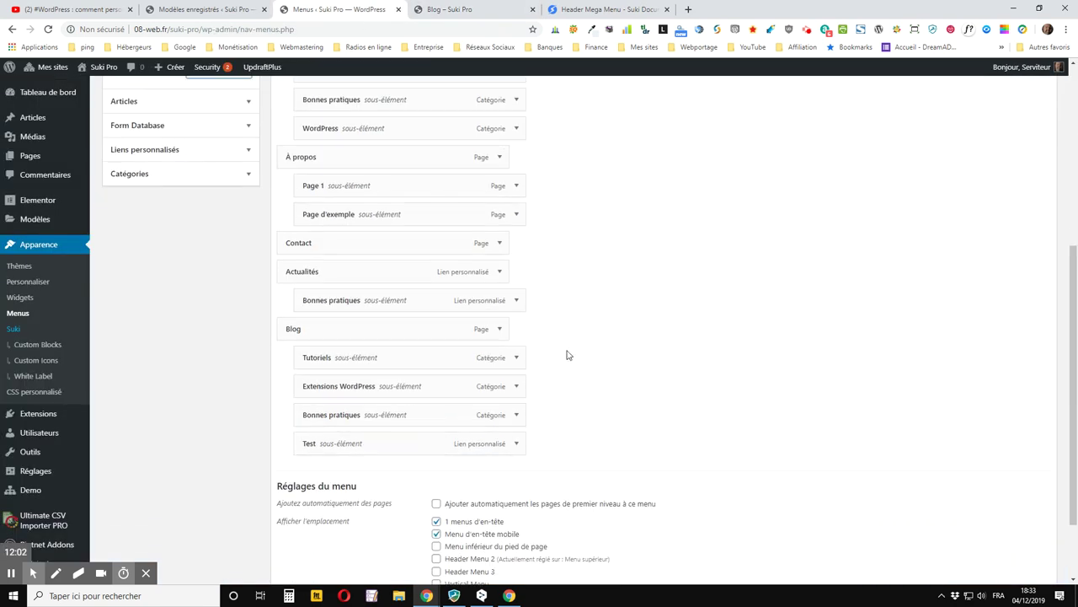
pyautogui.click(517, 358)
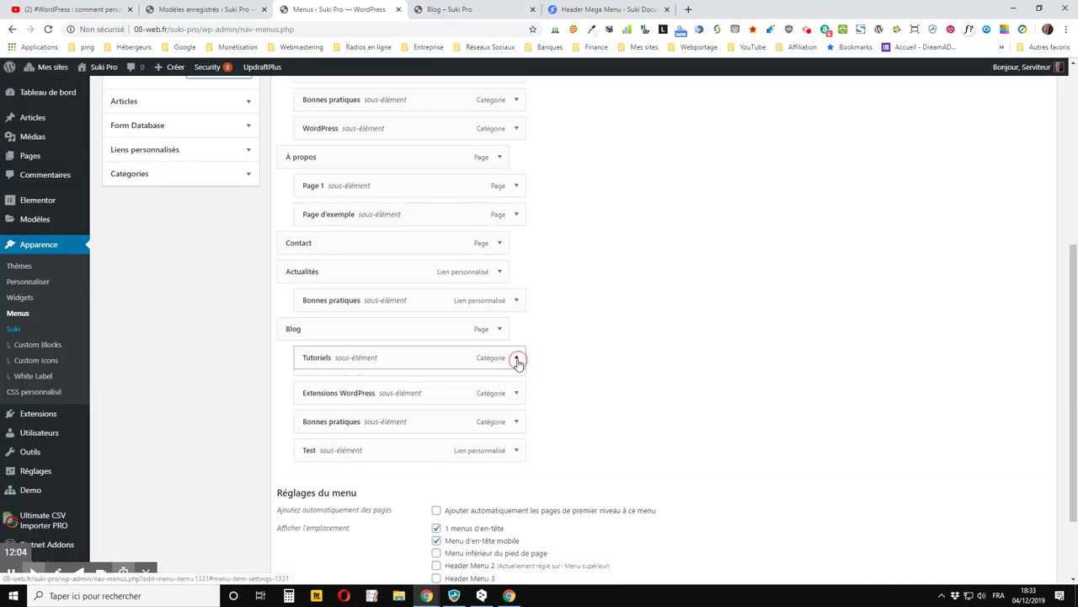
pyautogui.scroll(-3, 388, 405)
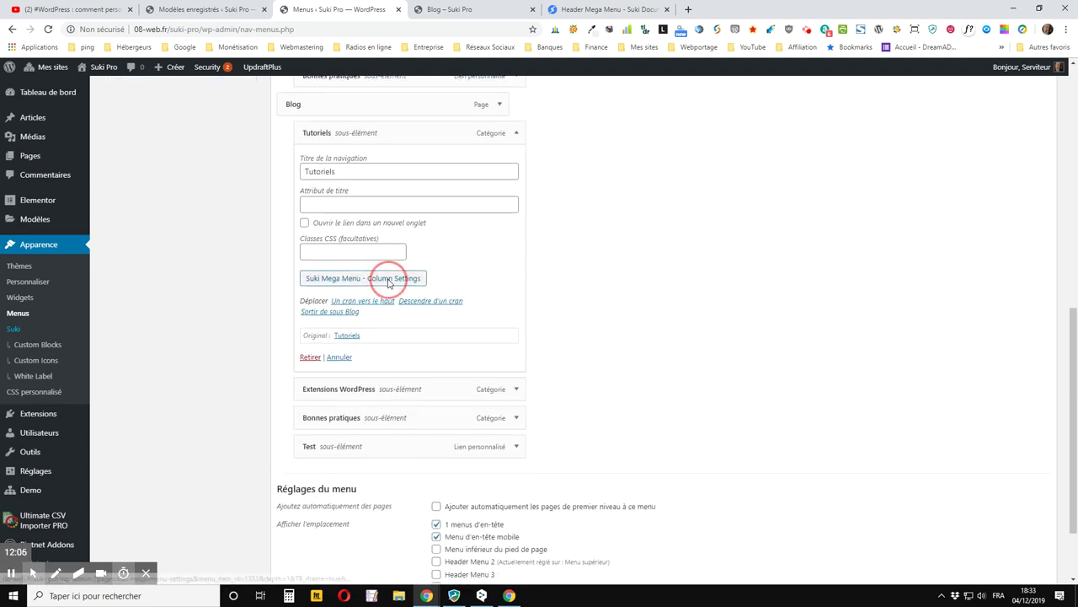
pyautogui.click(389, 281)
pyautogui.scroll(-1, 579, 366)
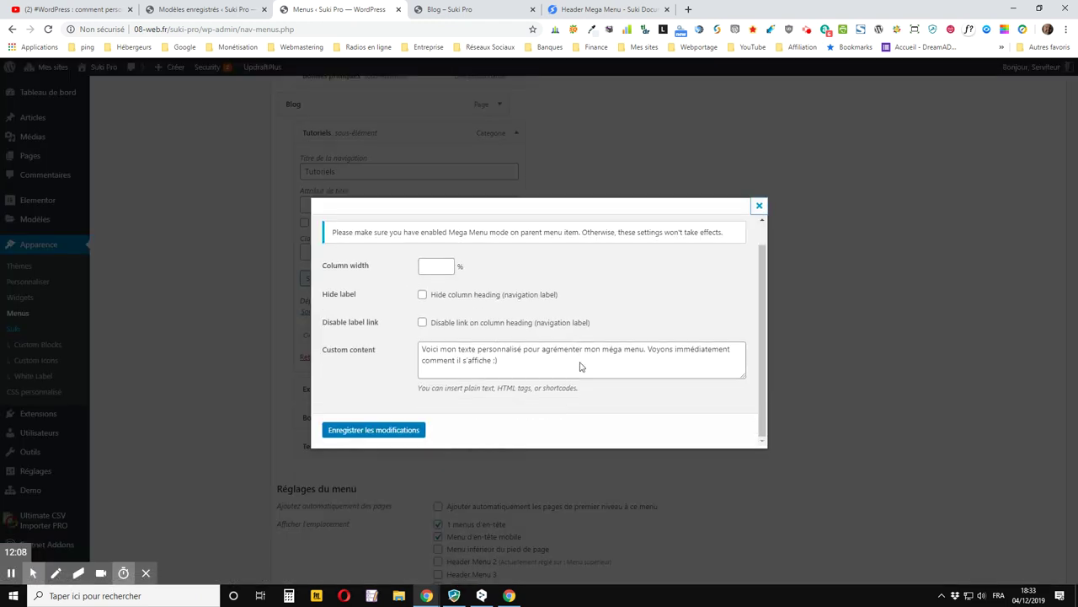
pyautogui.click(420, 351)
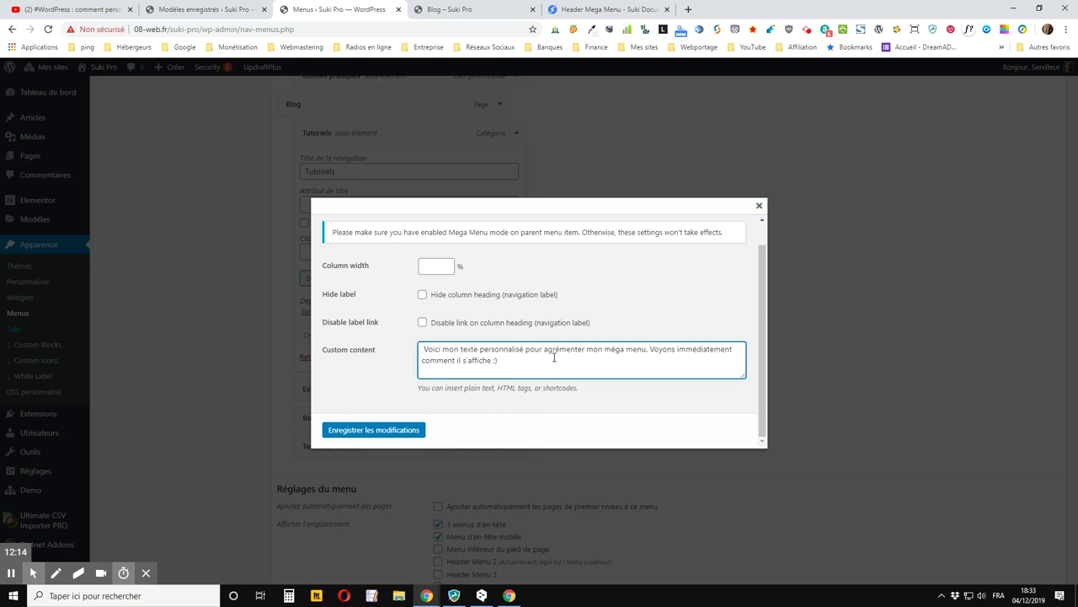
pyautogui.write('<')
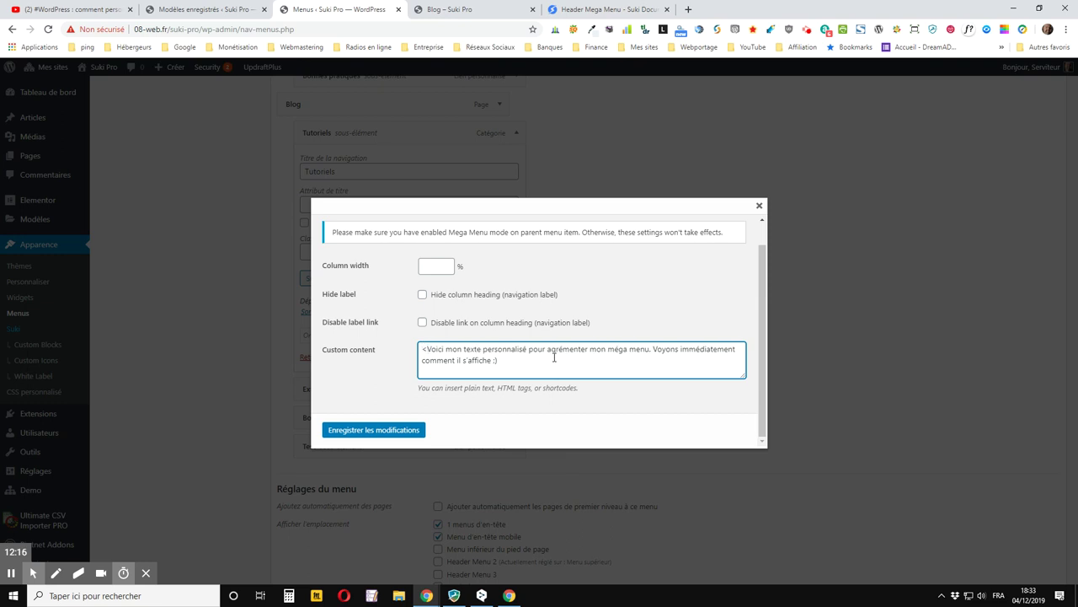
pyautogui.write('p>')
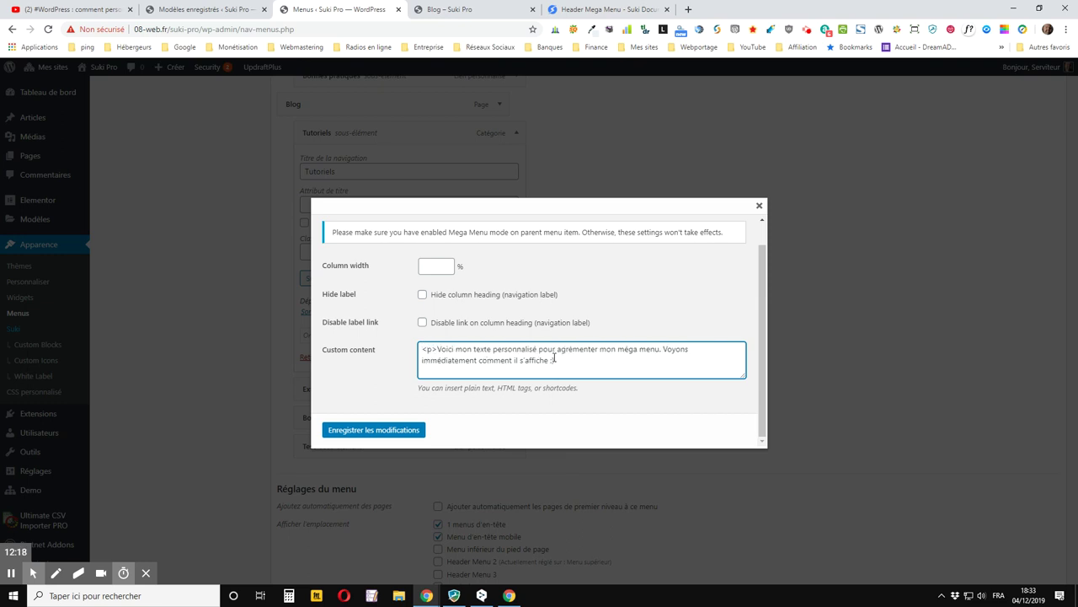
pyautogui.click(662, 350)
pyautogui.write('</>p')
pyautogui.press('BackSpace')
pyautogui.press('BackSpace')
pyautogui.write('p> <p>')
pyautogui.click(613, 363)
pyautogui.click(382, 434)
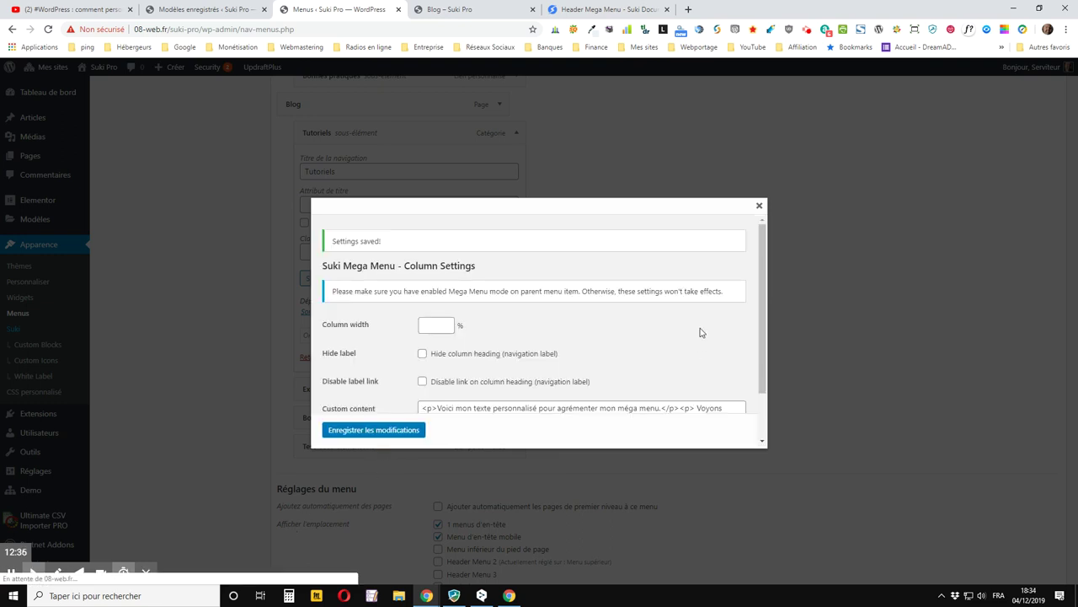
# - Close the Tutoriels column settings and save the main menu
pyautogui.scroll(-2, 594, 337)
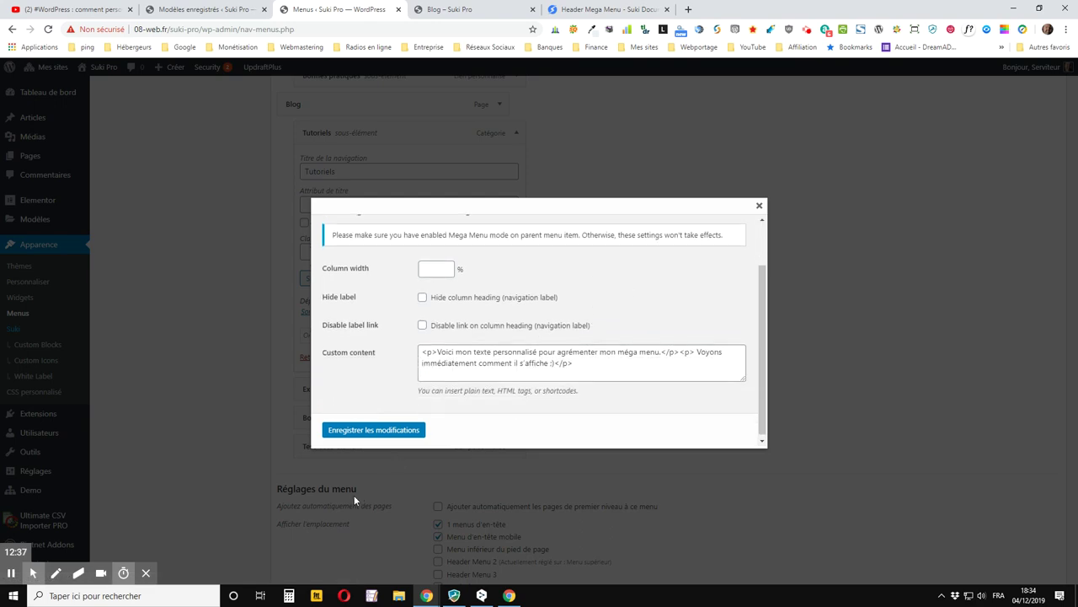
pyautogui.click(972, 334)
pyautogui.scroll(-3, 1003, 503)
pyautogui.click(1012, 520)
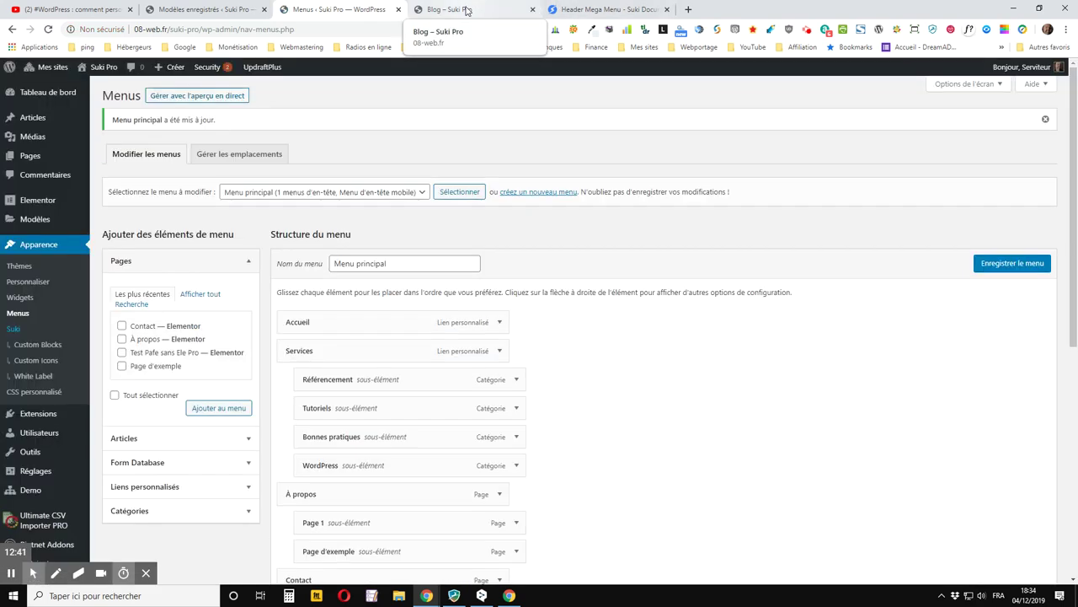
# - Reload the live blog page and check the two-paragraph text under Tutoriels in the Blog mega menu
pyautogui.click(463, 9)
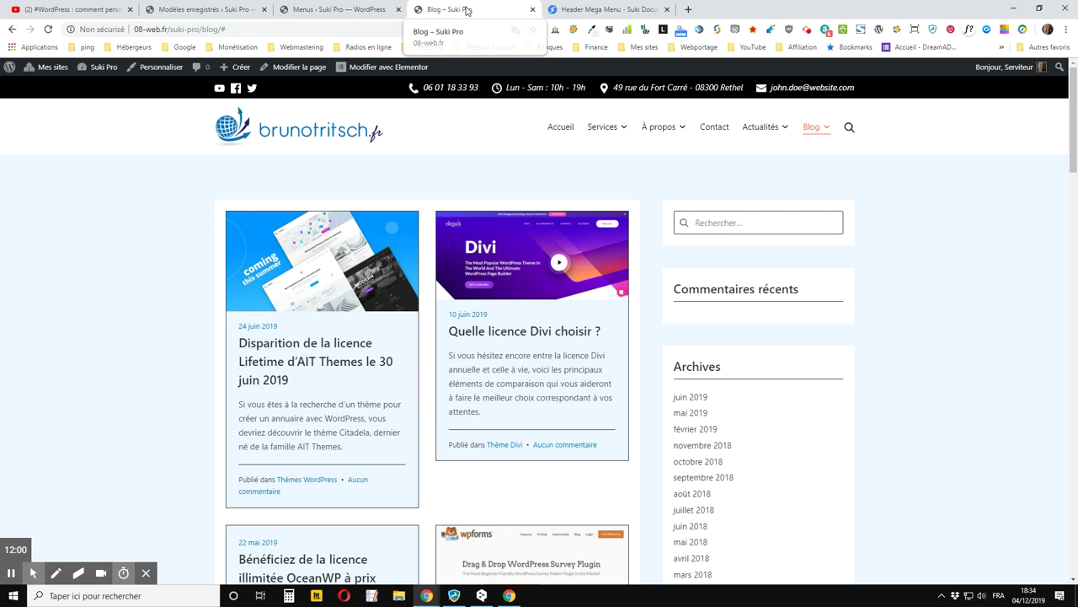
pyautogui.click(50, 30)
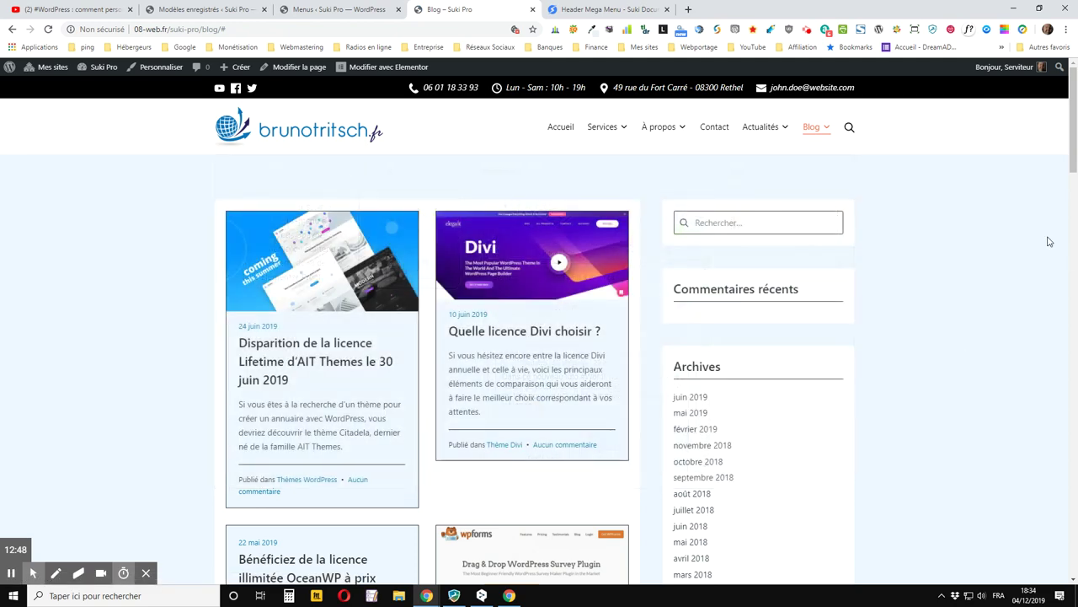
pyautogui.moveTo(814, 139)
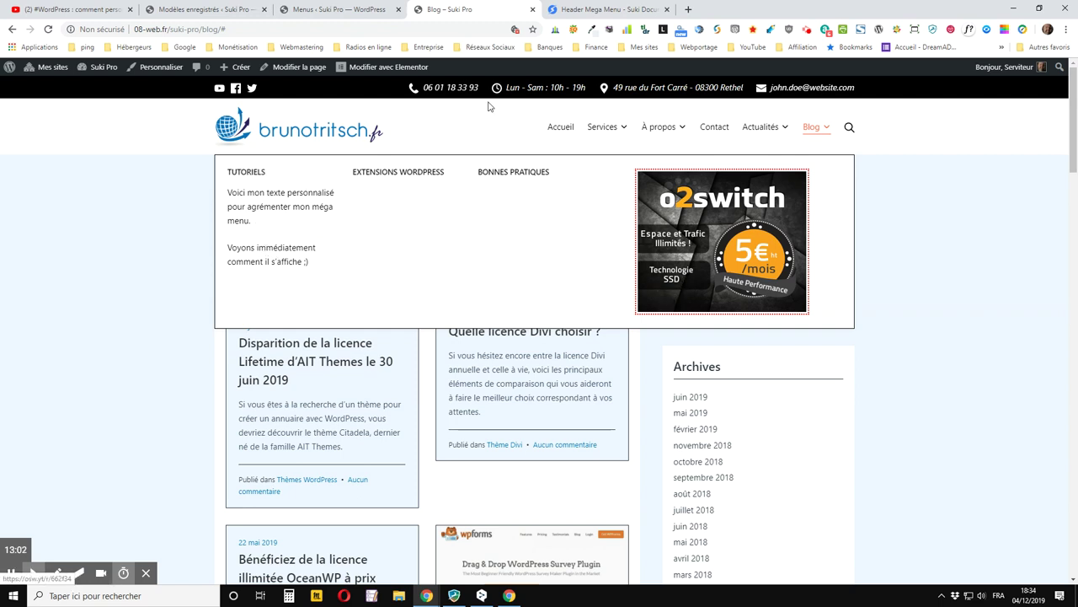
# - Review the mega menu column settings of the Extensions WordPress sub-item under Blog, save them and close the dialog
pyautogui.click(319, 10)
pyautogui.scroll(-3, 633, 354)
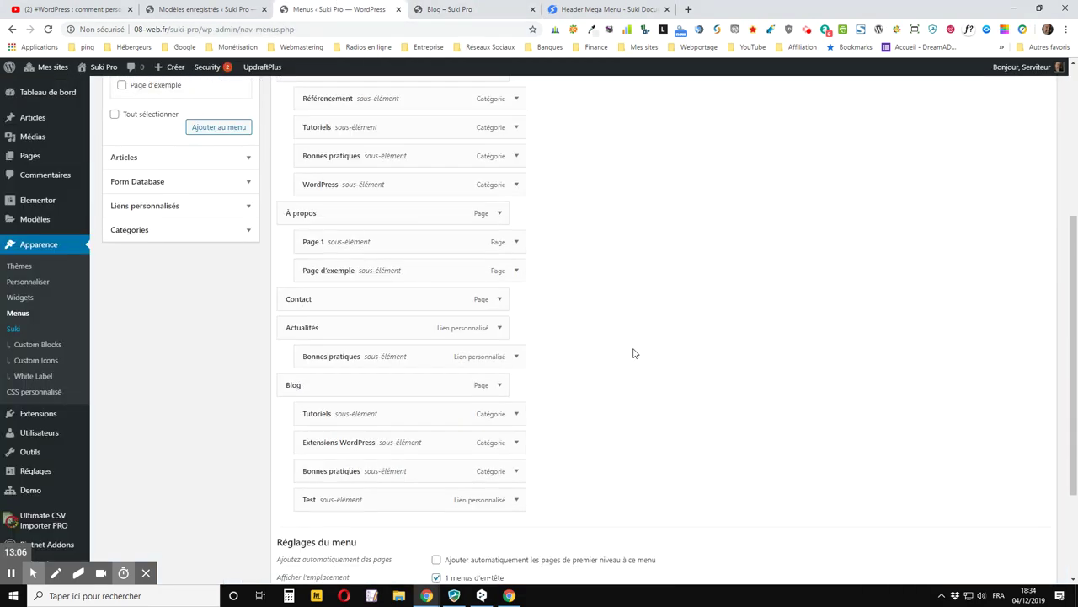
pyautogui.scroll(2, 635, 353)
pyautogui.scroll(-5, 635, 353)
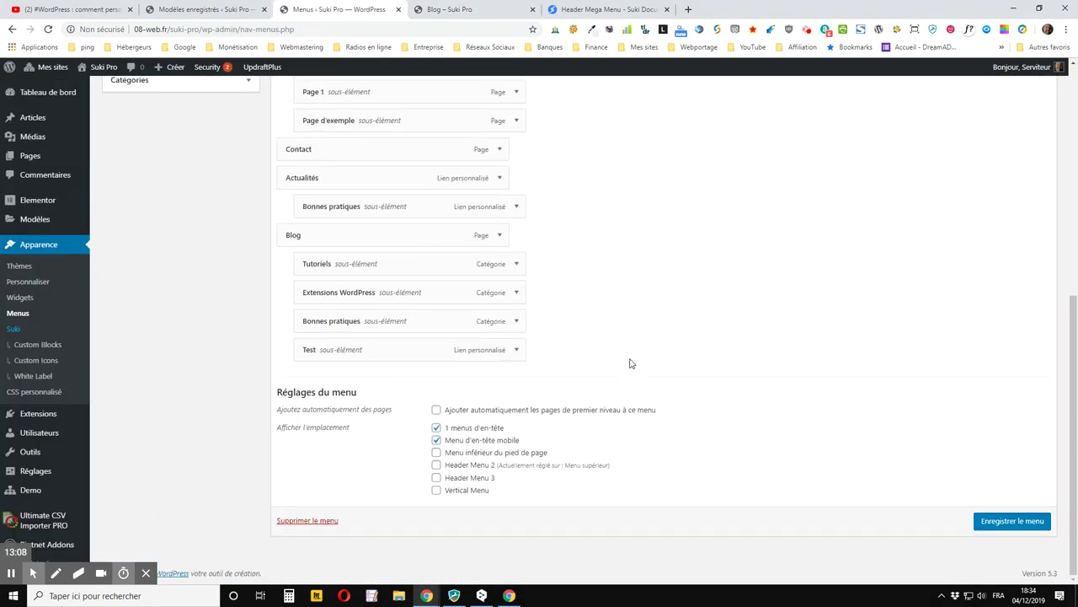
pyautogui.scroll(3, 631, 363)
pyautogui.scroll(-3, 629, 365)
pyautogui.scroll(4, 376, 397)
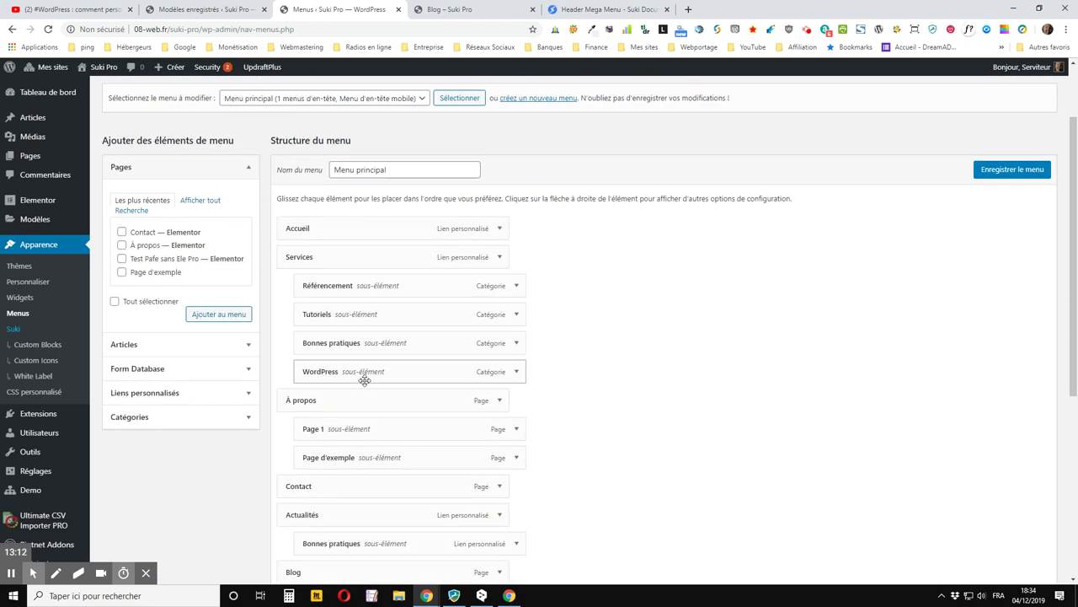
pyautogui.scroll(-2, 364, 380)
pyautogui.scroll(-2, 599, 393)
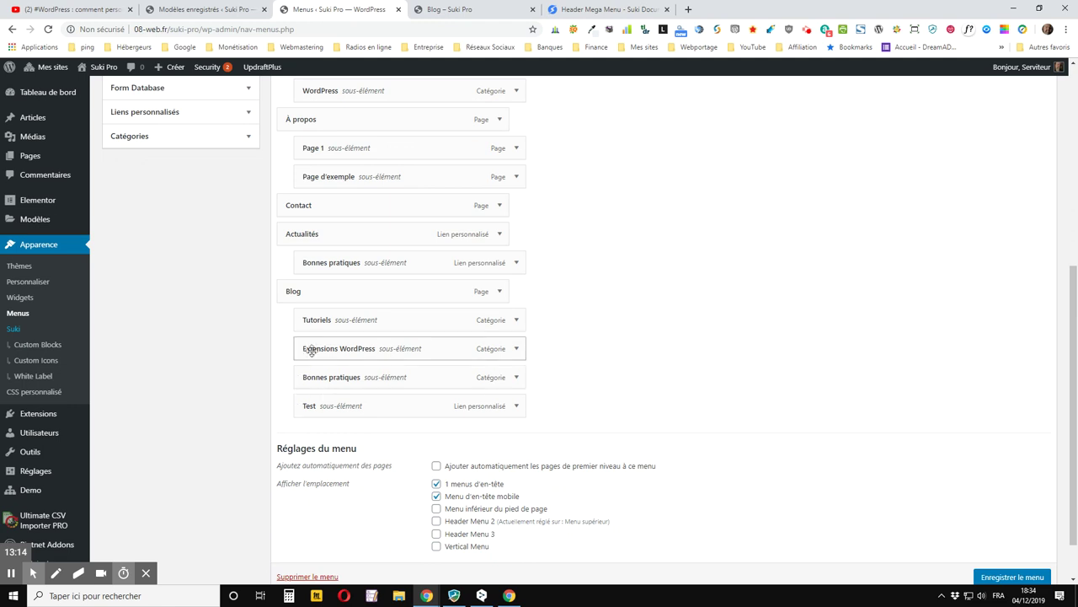
pyautogui.click(518, 351)
pyautogui.scroll(-3, 465, 352)
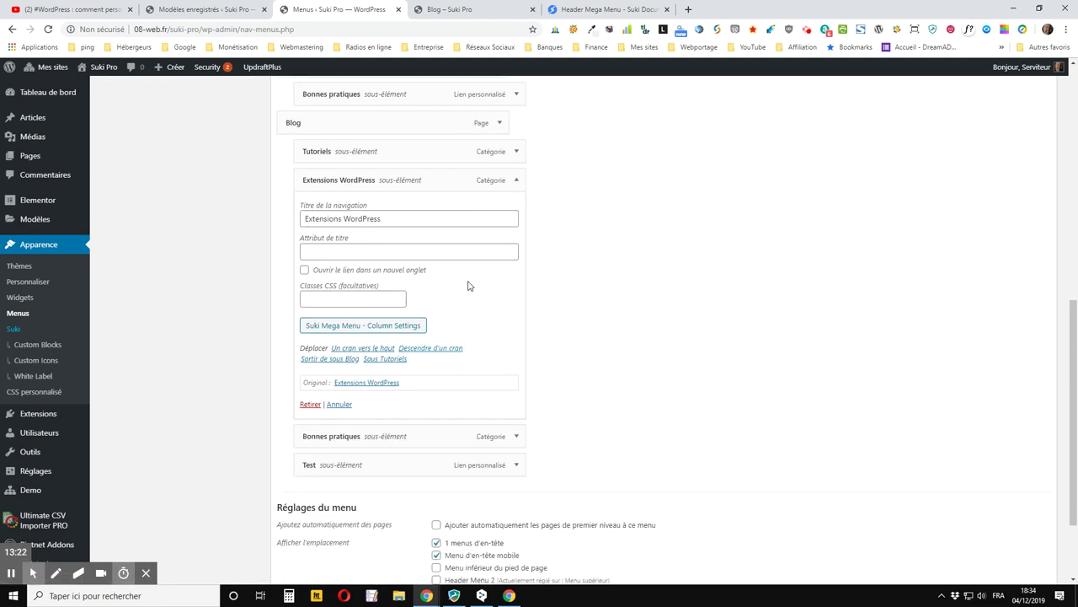
pyautogui.click(350, 325)
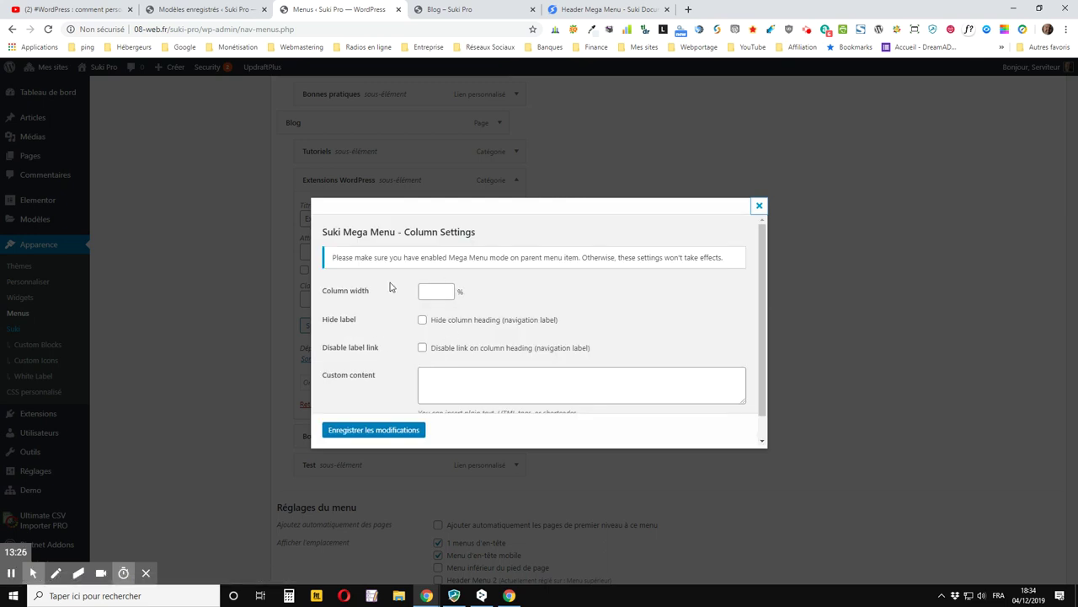
pyautogui.scroll(-1, 444, 379)
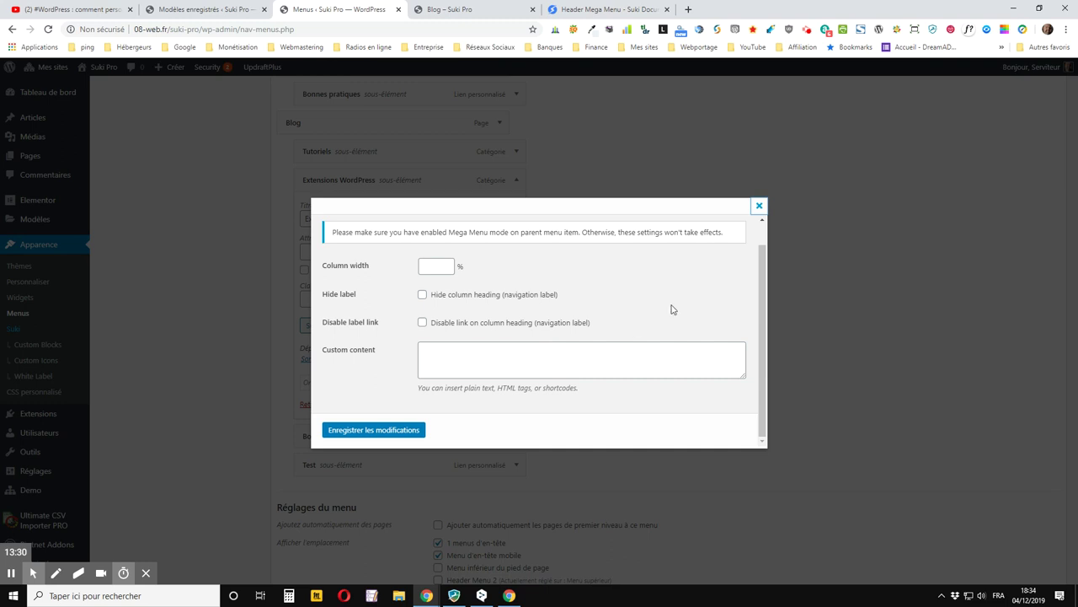
pyautogui.click(384, 433)
pyautogui.click(885, 243)
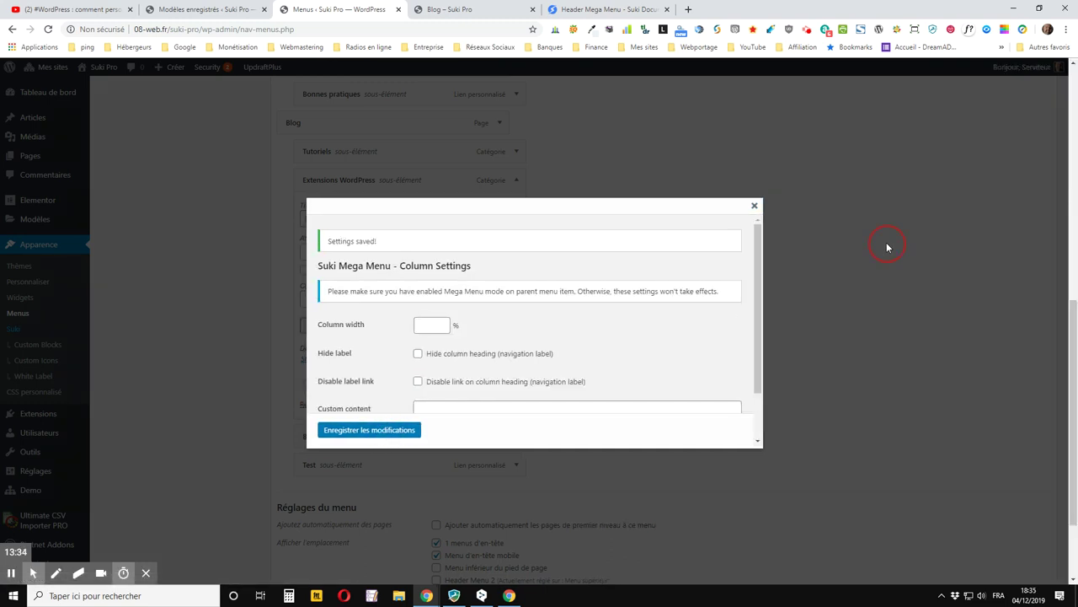
# - Select the five most recent articles as menu items, from "Disparition de la licence Lifetime d'AIT Themes" to "Promos WordPress"
pyautogui.scroll(2, 330, 318)
pyautogui.scroll(5, 330, 319)
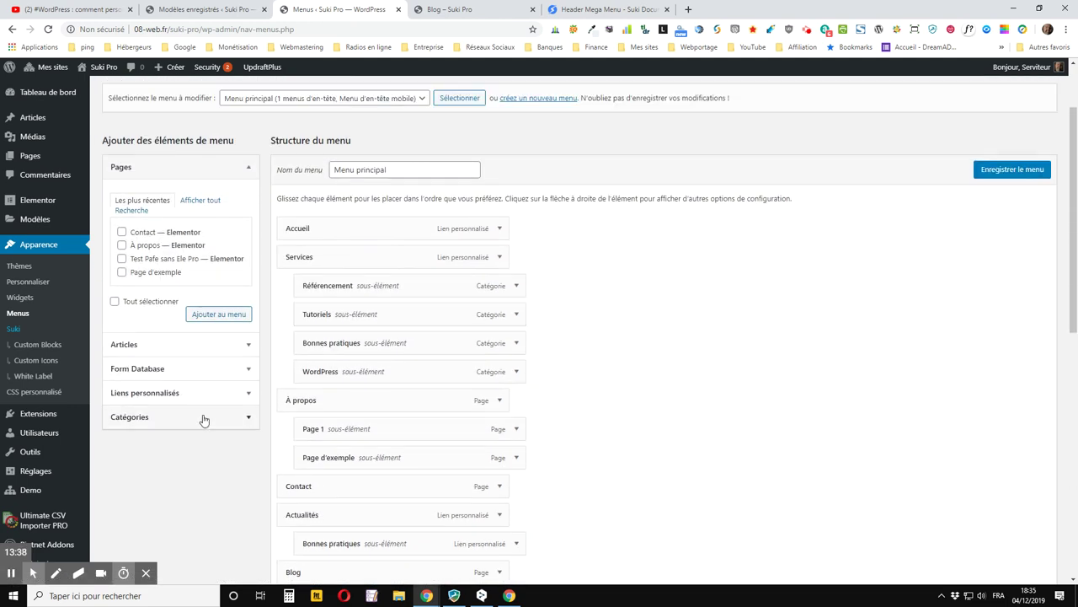
pyautogui.click(165, 346)
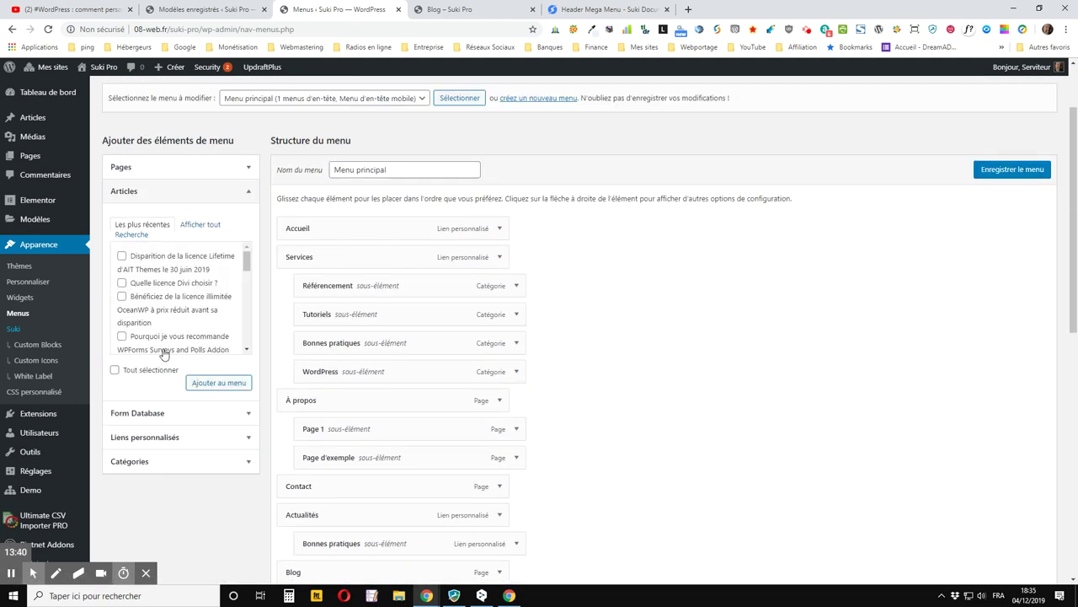
pyautogui.click(121, 256)
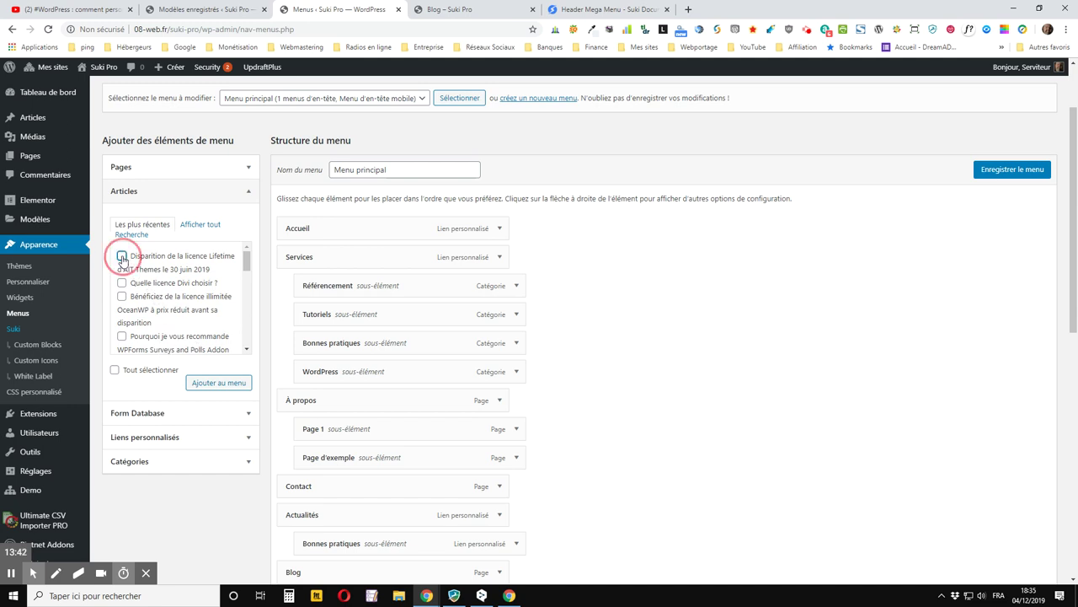
pyautogui.click(121, 282)
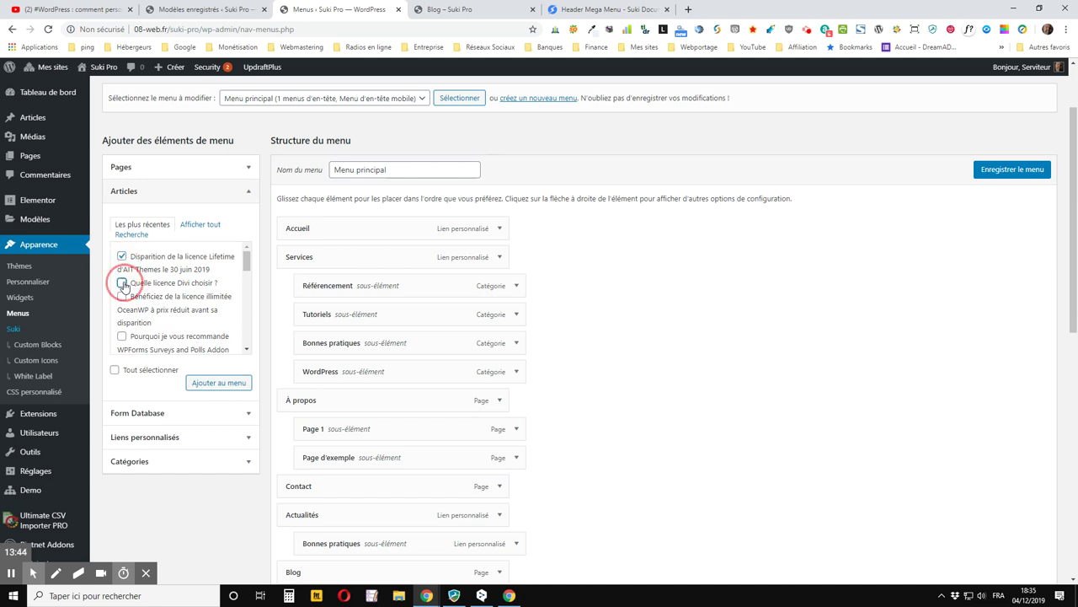
pyautogui.click(122, 297)
pyautogui.click(122, 335)
pyautogui.scroll(-3, 127, 311)
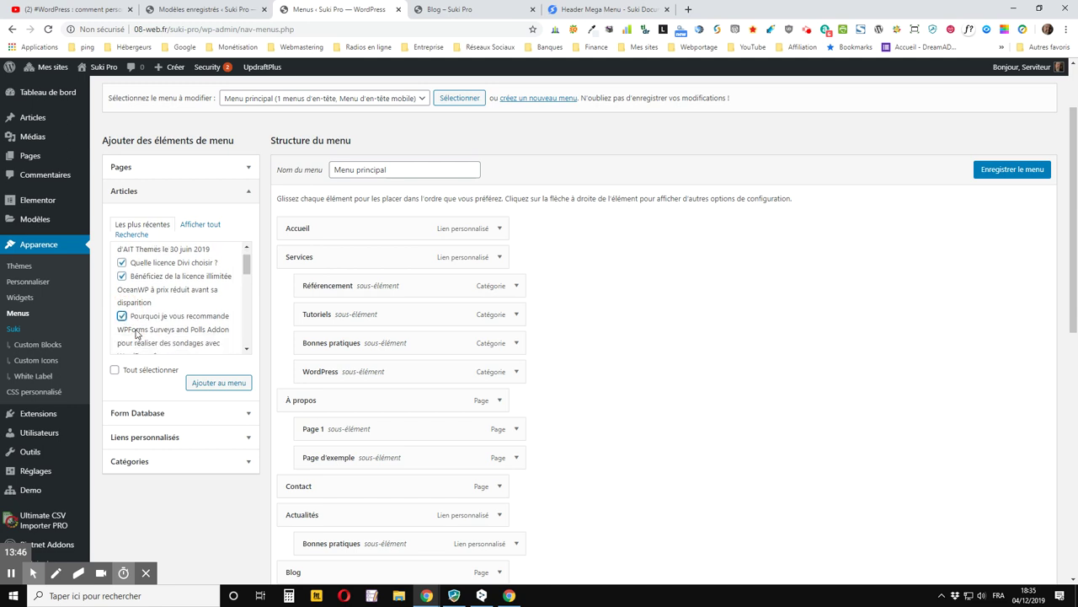
pyautogui.click(122, 277)
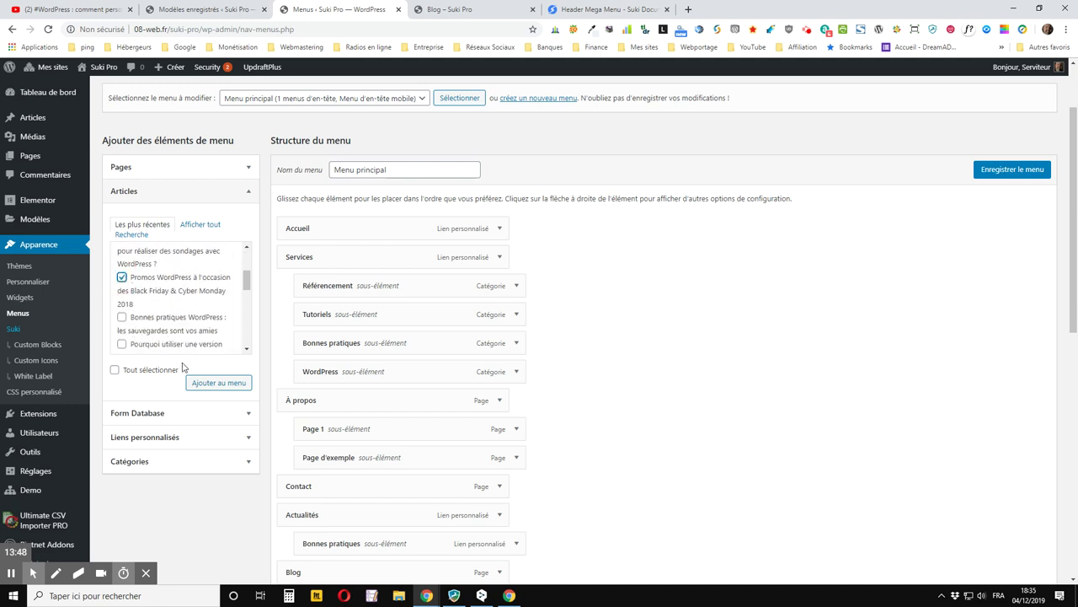
# - Select the next five recent articles, down to "Sortie de Brizy Pro 0.0.6", and add all ten selected articles to the menu
pyautogui.click(122, 317)
pyautogui.click(123, 344)
pyautogui.scroll(-2, 123, 337)
pyautogui.click(122, 313)
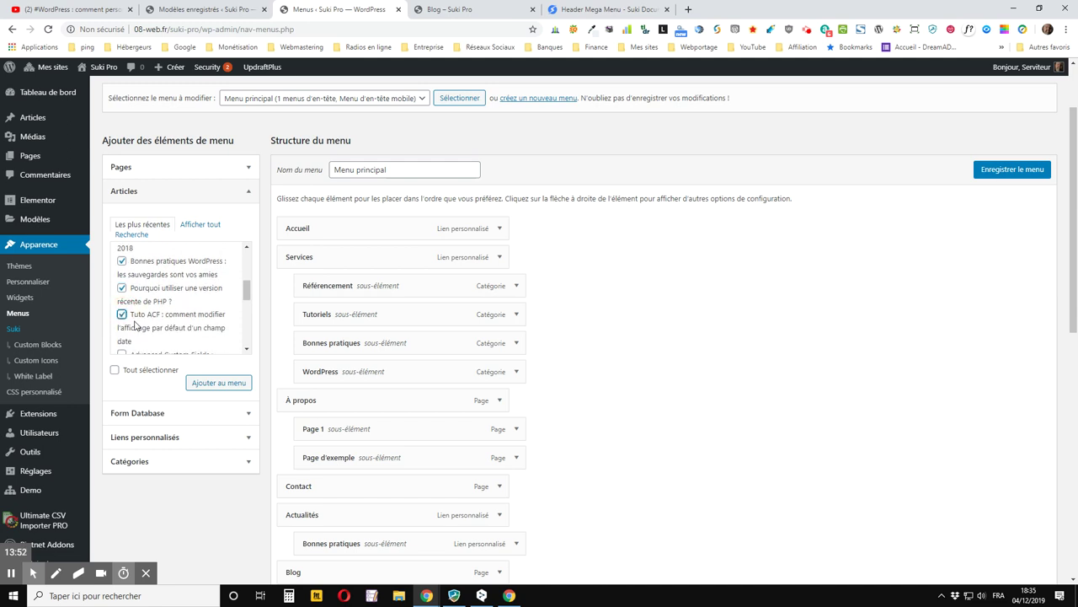
pyautogui.scroll(-1, 124, 343)
pyautogui.scroll(-1, 125, 343)
pyautogui.click(121, 298)
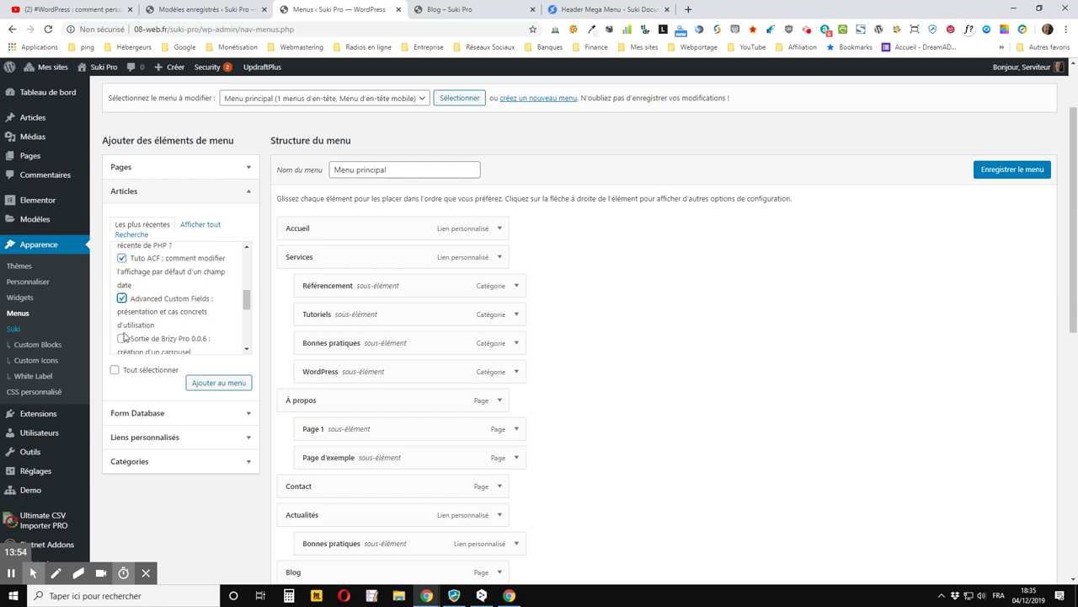
pyautogui.click(122, 339)
pyautogui.click(209, 383)
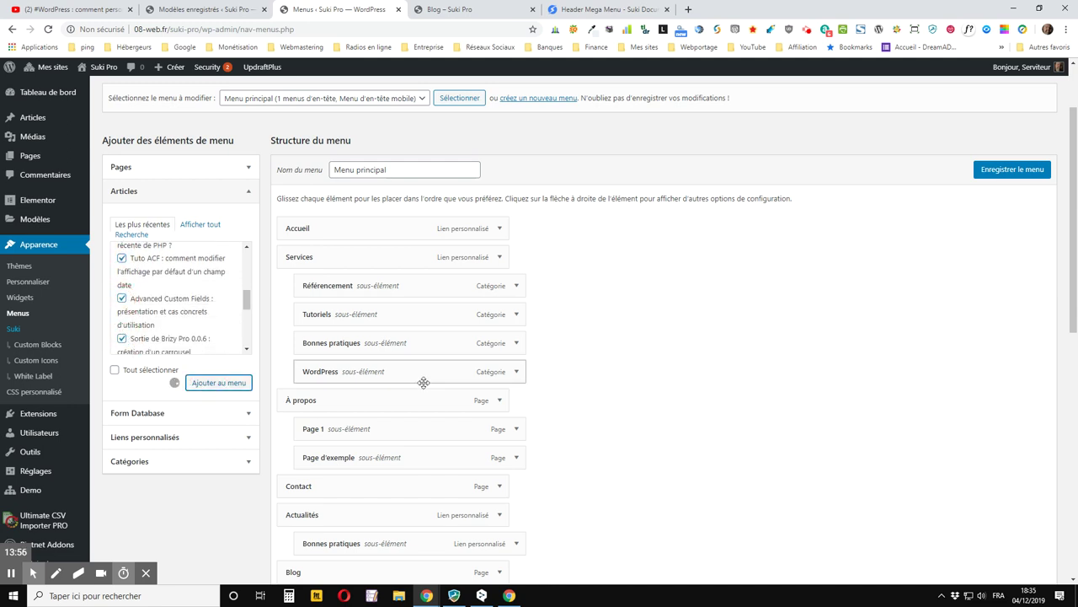
# - Nest the first four added articles, from "Disparition de la licence Lifetime" to the WPForms Surveys and Polls one, under Extensions WordPress
pyautogui.scroll(-5, 596, 384)
pyautogui.scroll(-5, 594, 388)
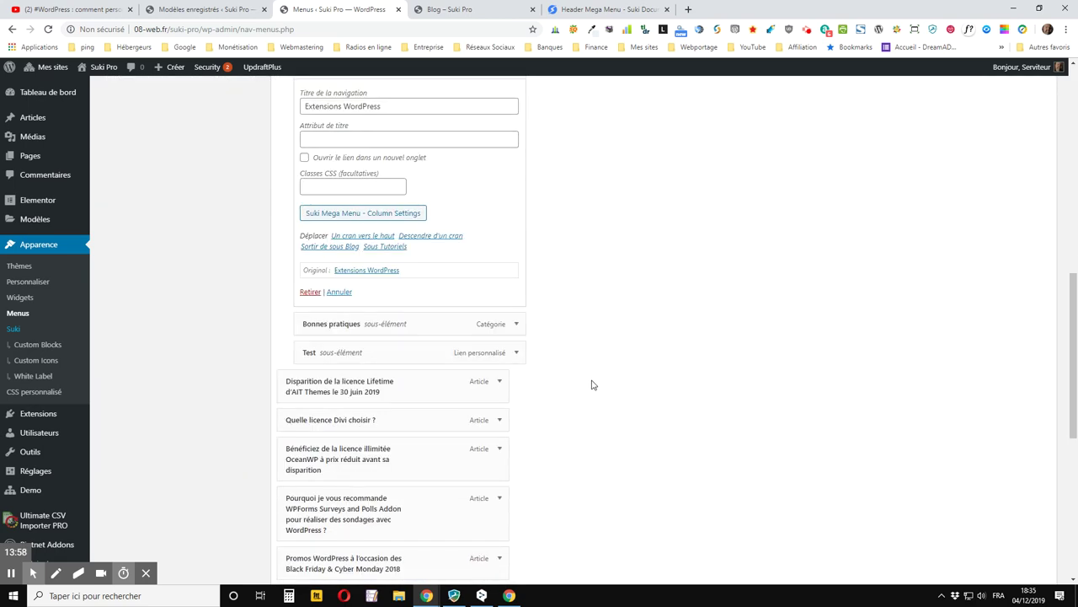
pyautogui.scroll(3, 592, 386)
pyautogui.scroll(3, 590, 382)
pyautogui.scroll(-4, 588, 380)
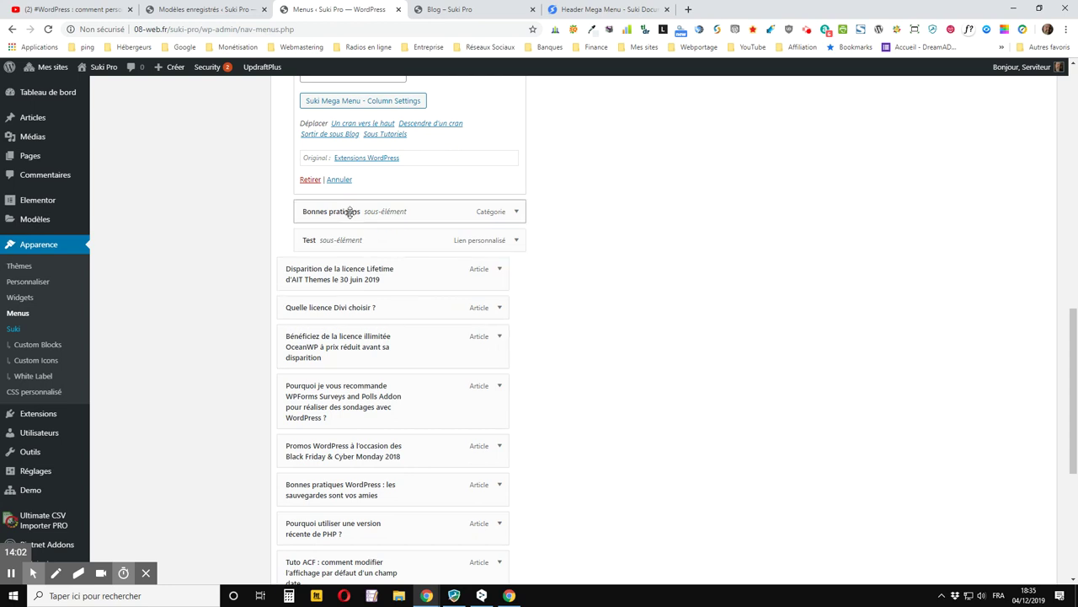
pyautogui.moveTo(331, 285); pyautogui.dragTo(371, 214)
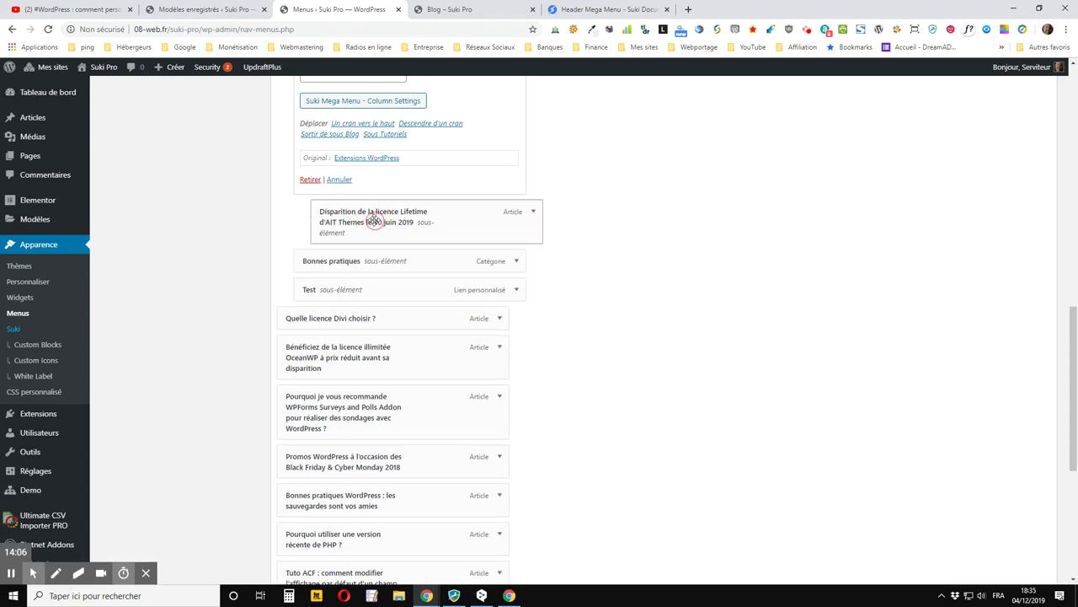
pyautogui.moveTo(340, 322); pyautogui.dragTo(378, 261)
pyautogui.moveTo(361, 353); pyautogui.dragTo(394, 315)
pyautogui.moveTo(357, 423); pyautogui.dragTo(398, 371)
pyautogui.scroll(-2, 332, 352)
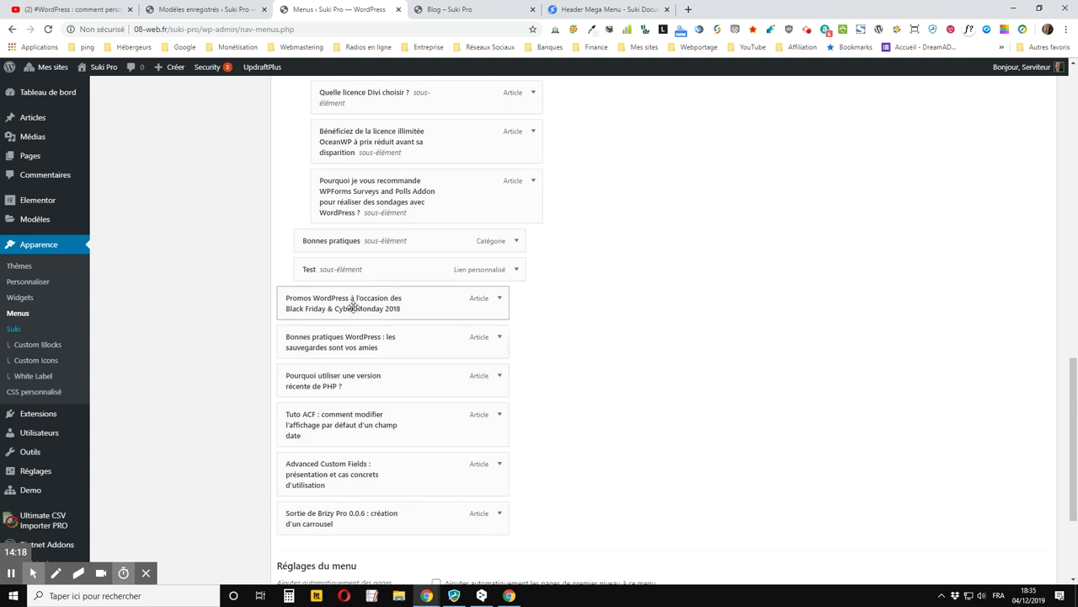
# - Nest the remaining six articles, from "Promos WordPress" to "Sortie de Brizy Pro 0.0.6", under Extensions WordPress and save the menu
pyautogui.moveTo(354, 306); pyautogui.dragTo(389, 253)
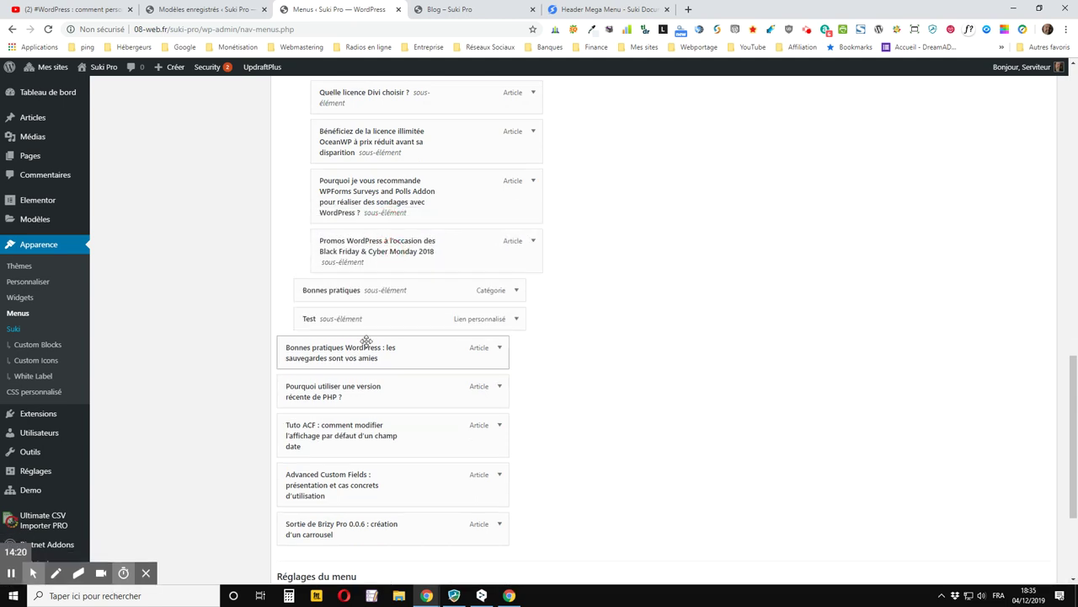
pyautogui.moveTo(361, 364); pyautogui.dragTo(396, 304)
pyautogui.moveTo(362, 406); pyautogui.dragTo(421, 337)
pyautogui.scroll(-3, 364, 262)
pyautogui.moveTo(364, 262); pyautogui.dragTo(386, 291)
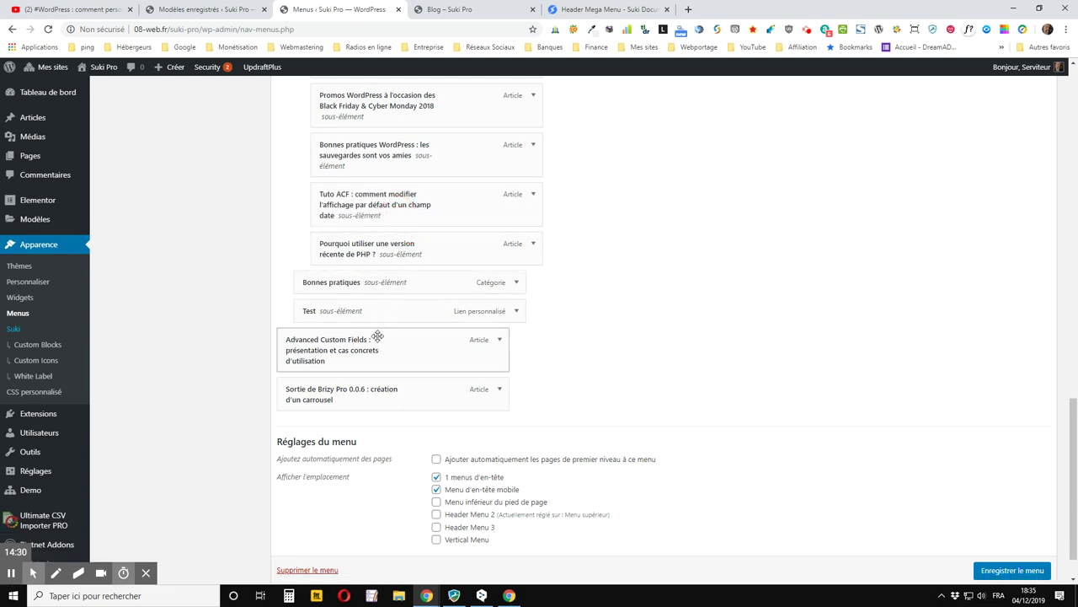
pyautogui.moveTo(379, 340); pyautogui.dragTo(413, 285)
pyautogui.moveTo(409, 317); pyautogui.dragTo(415, 338)
pyautogui.click(991, 570)
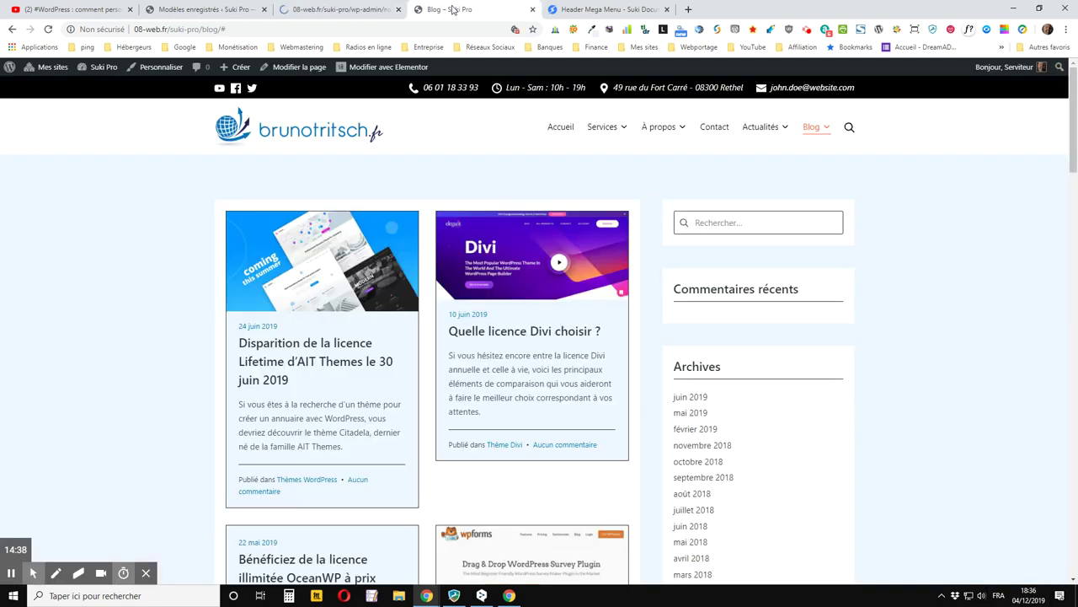
# - Reload the live blog page and examine the article list under Extensions WordPress in the Blog mega menu
pyautogui.click(472, 9)
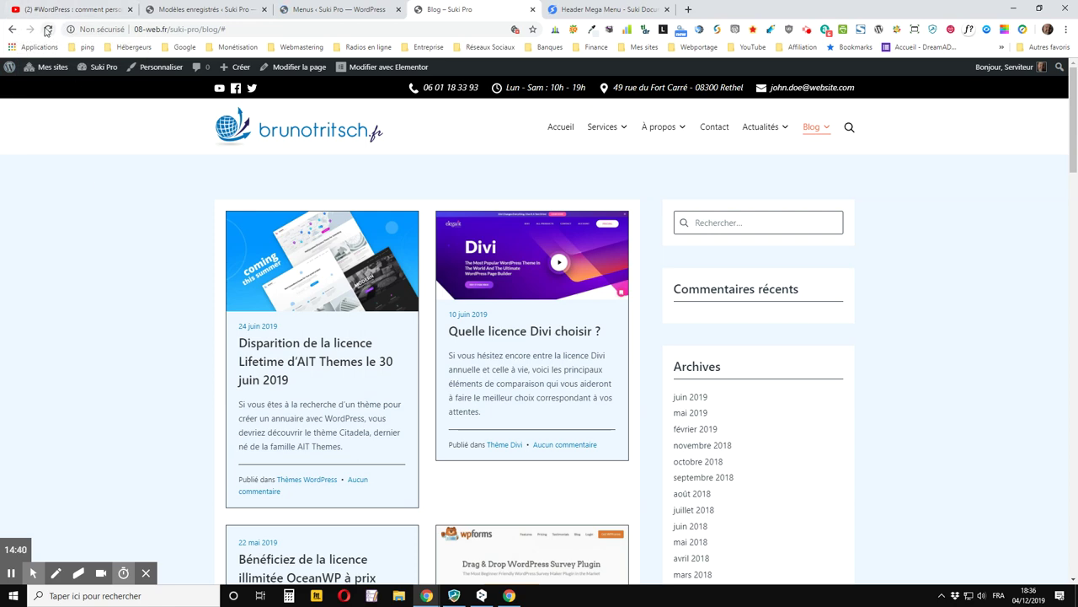
pyautogui.click(47, 30)
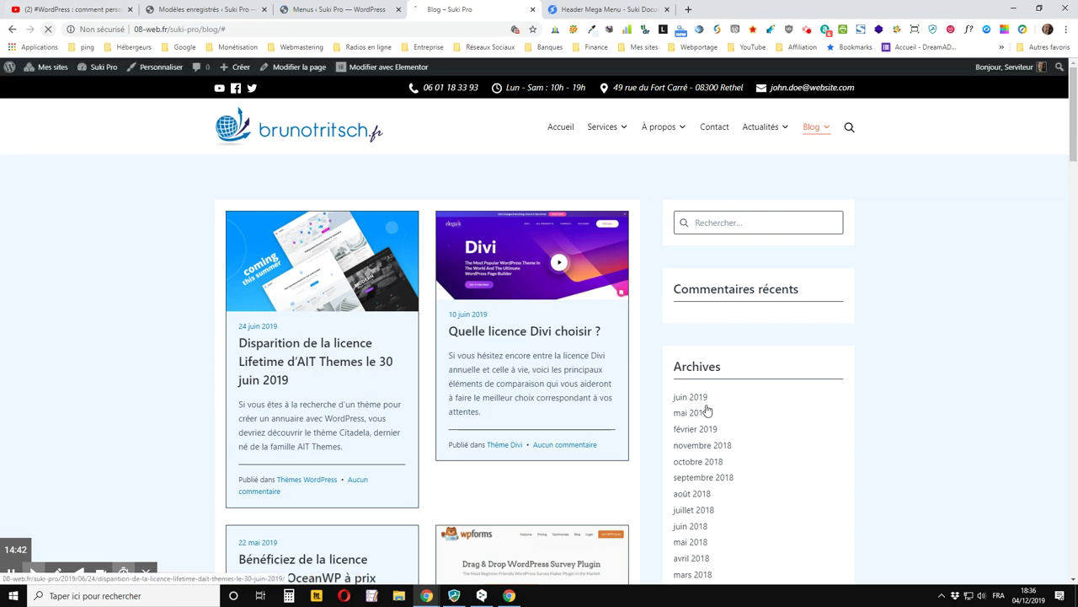
pyautogui.moveTo(823, 126)
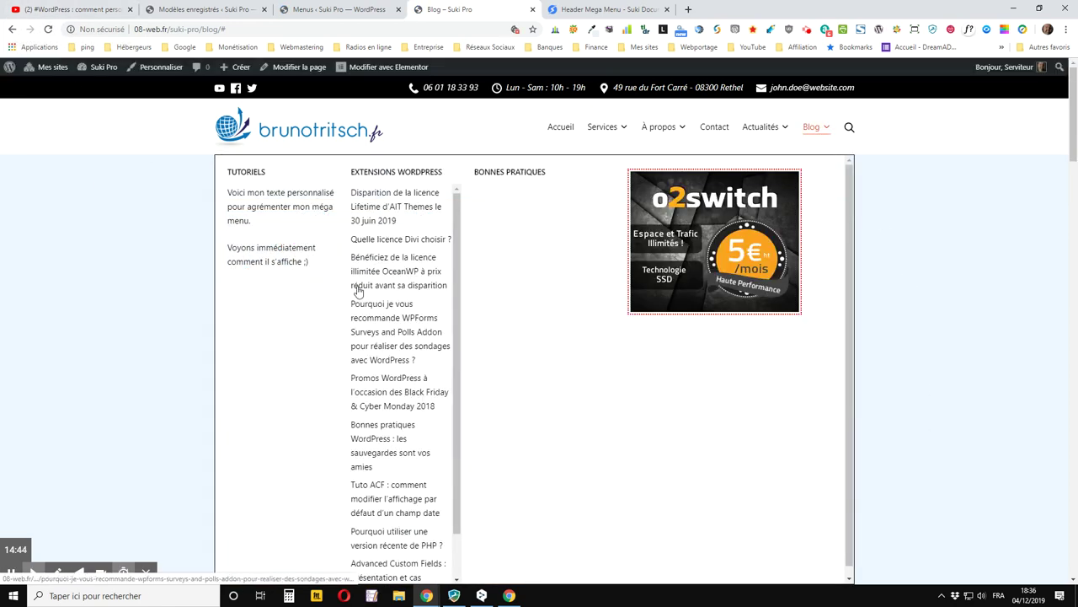
pyautogui.scroll(-1, 356, 341)
pyautogui.scroll(-1, 399, 394)
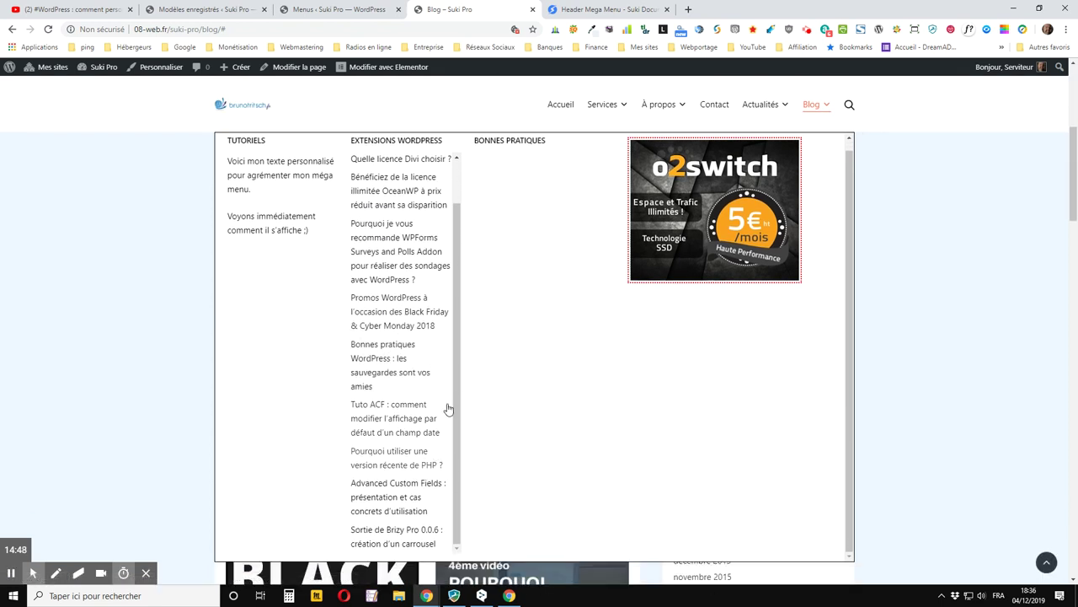
pyautogui.scroll(3, 448, 408)
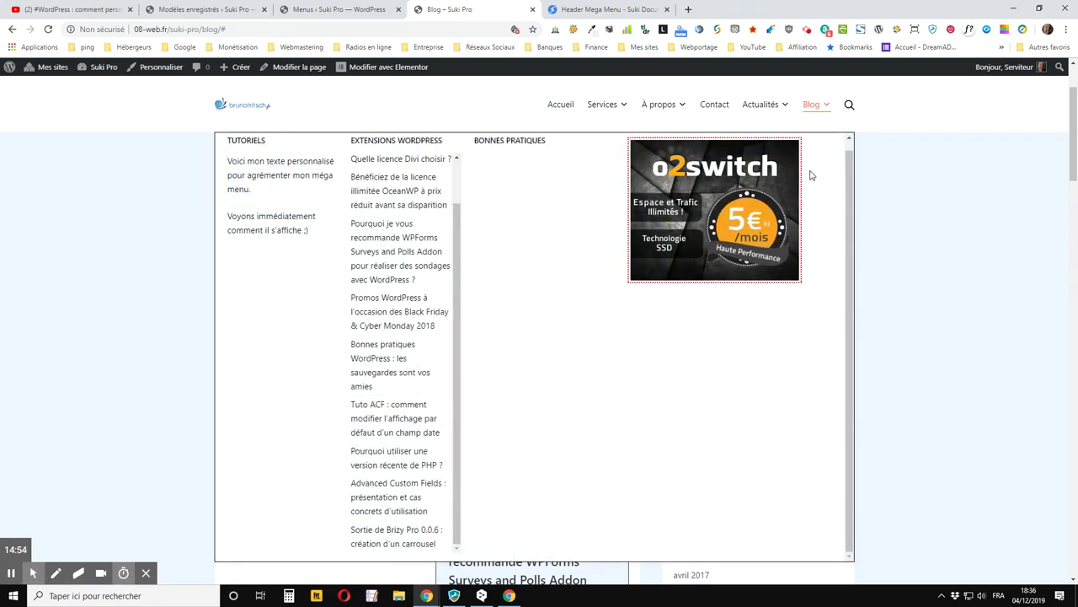
# - Set the column width of the Test item in the menu editor to 0 %, then save the column settings and the menu
pyautogui.click(337, 9)
pyautogui.scroll(-4, 501, 477)
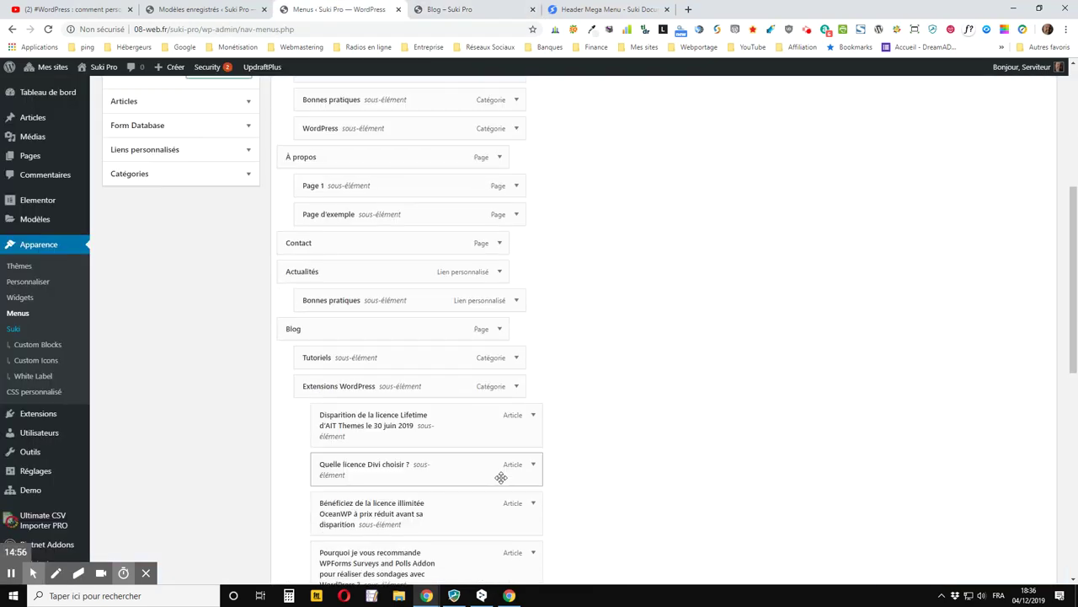
pyautogui.scroll(-10, 501, 477)
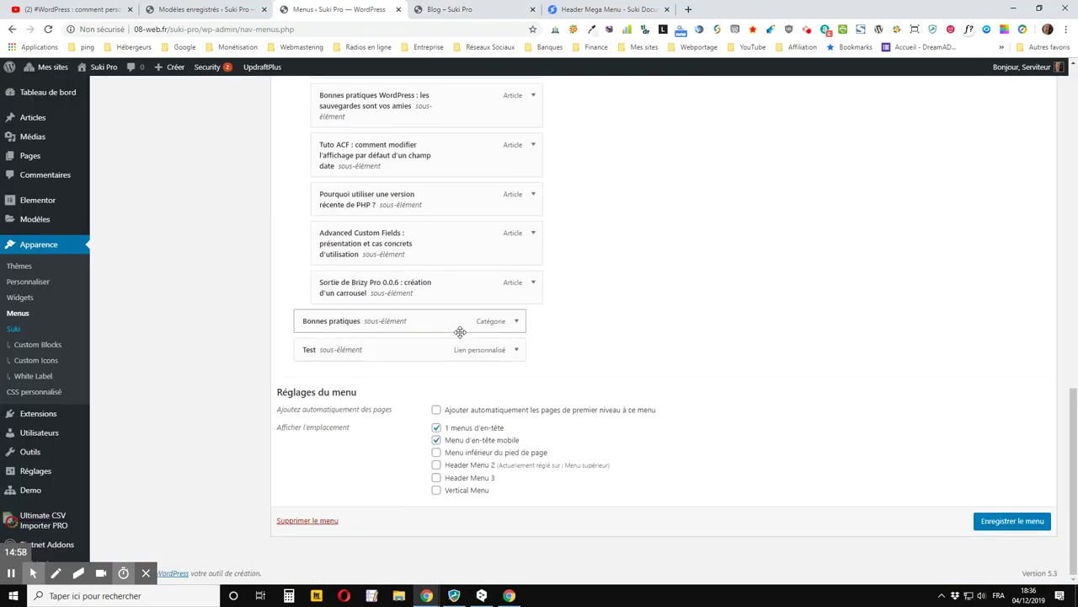
pyautogui.scroll(3, 222, 384)
pyautogui.scroll(-1, 222, 385)
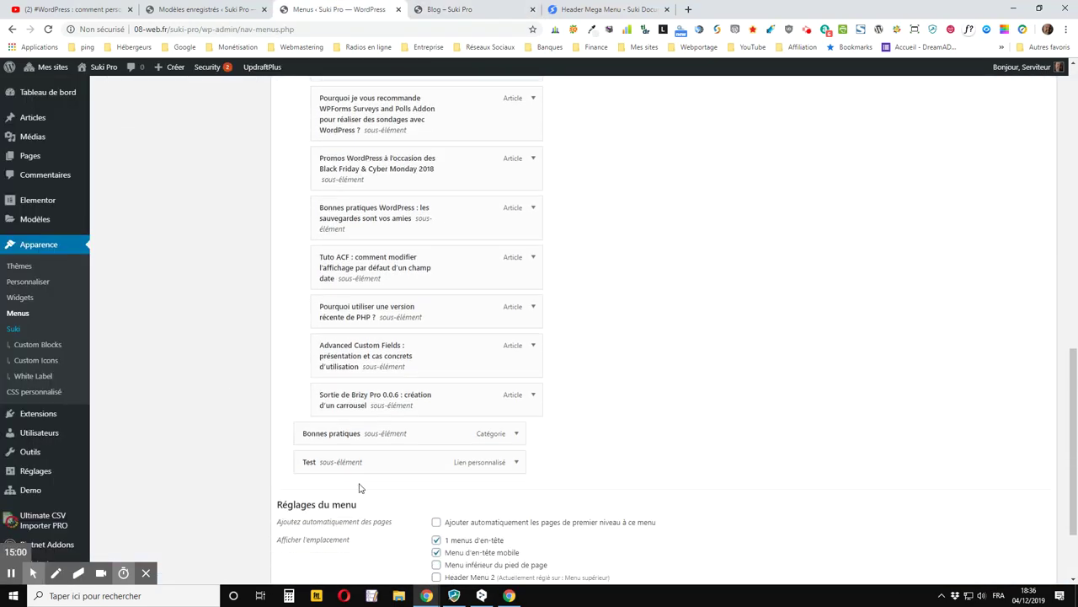
pyautogui.click(514, 465)
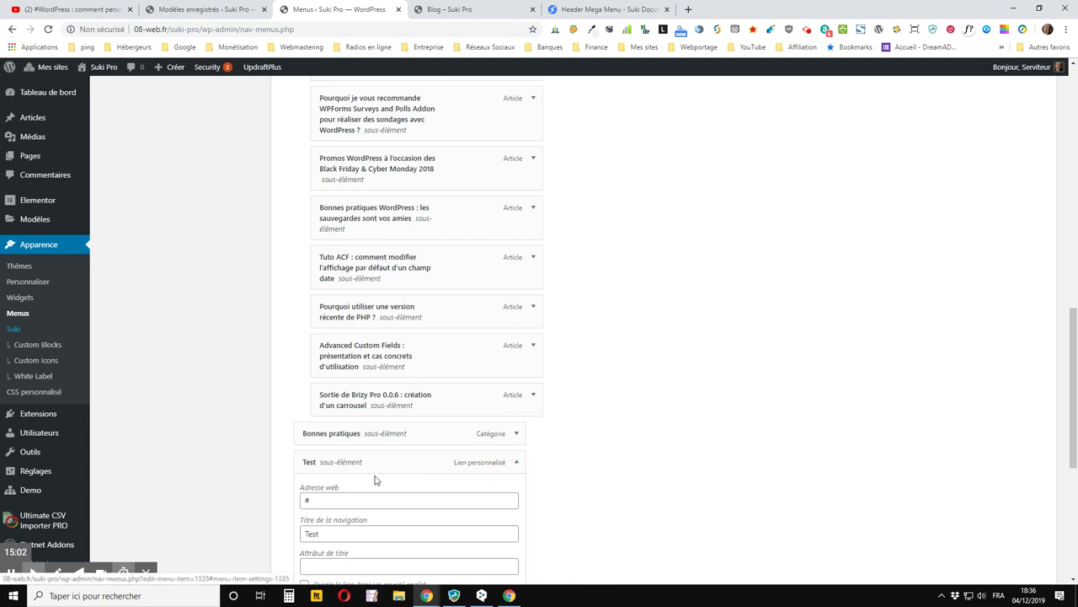
pyautogui.scroll(-4, 376, 480)
pyautogui.click(360, 293)
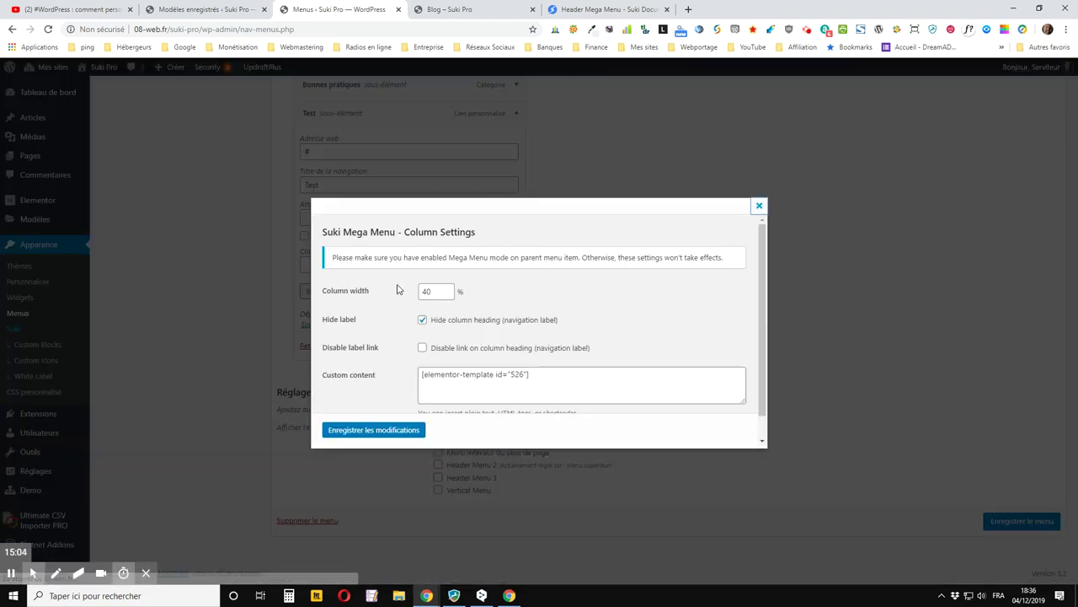
pyautogui.moveTo(438, 292); pyautogui.dragTo(409, 294)
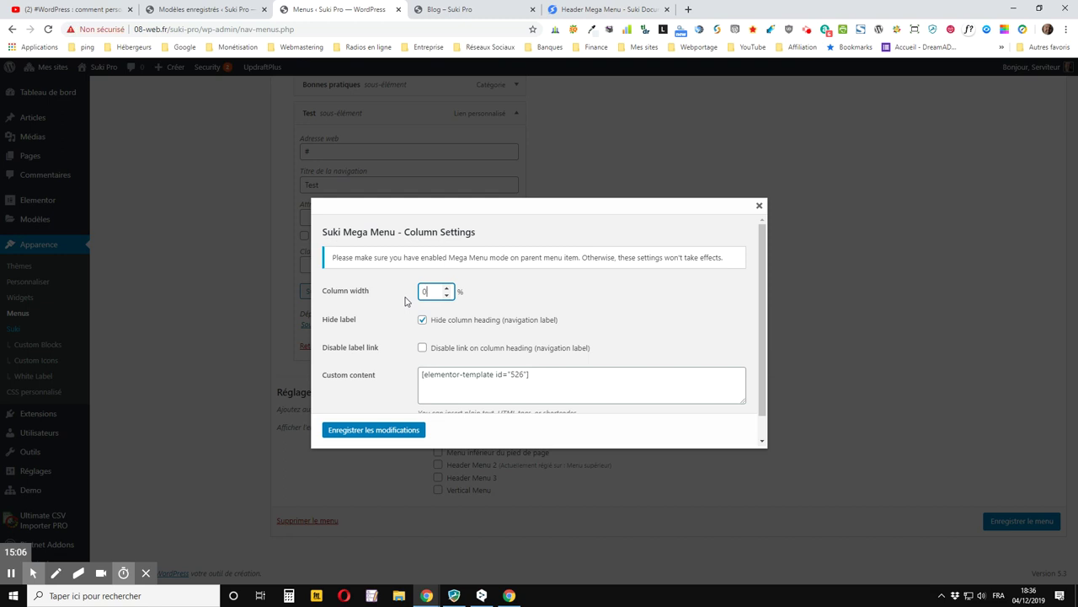
pyautogui.write('0')
pyautogui.click(350, 432)
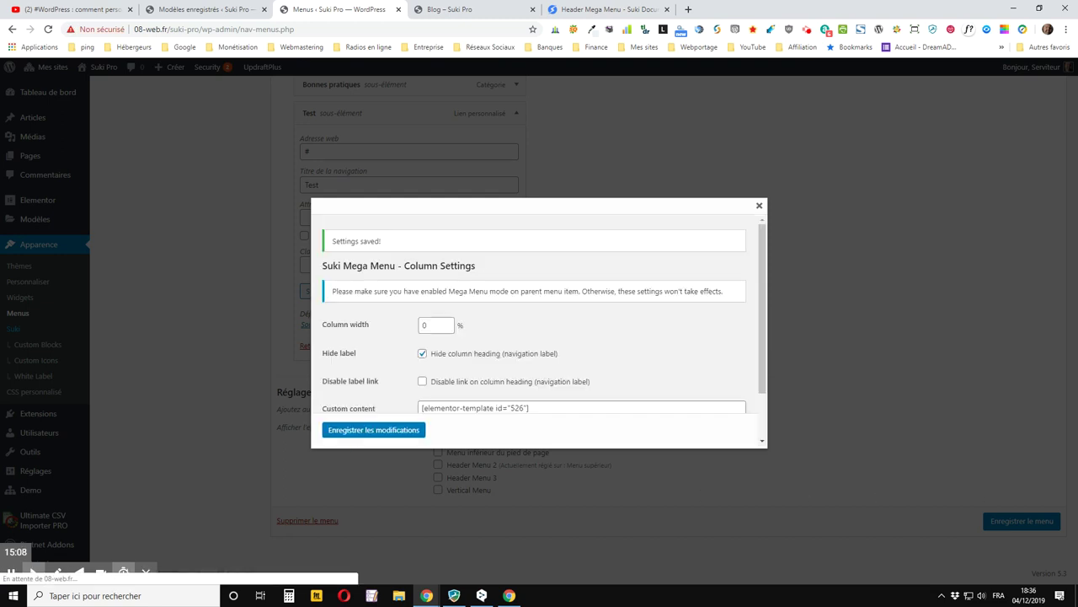
pyautogui.click(1016, 520)
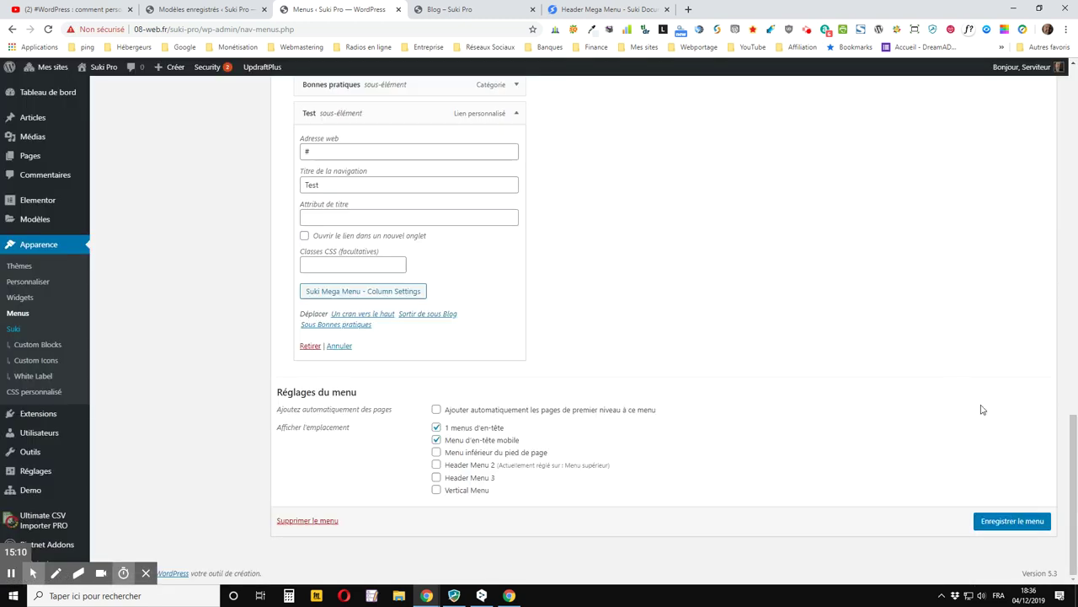
pyautogui.click(1015, 520)
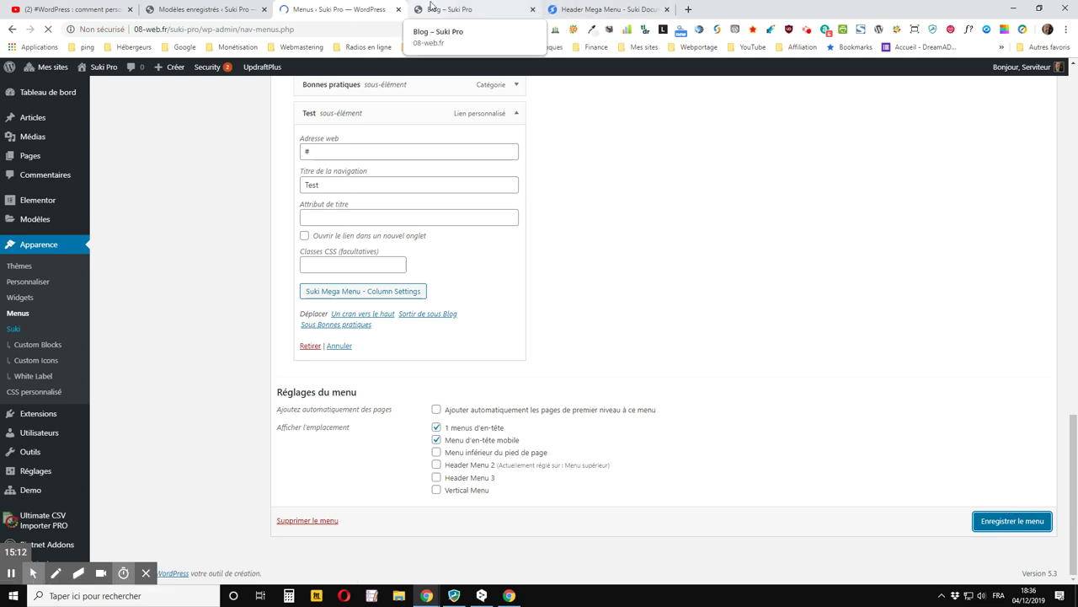
# - Reload the live blog page and examine the column layout of the Blog mega menu
pyautogui.click(430, 9)
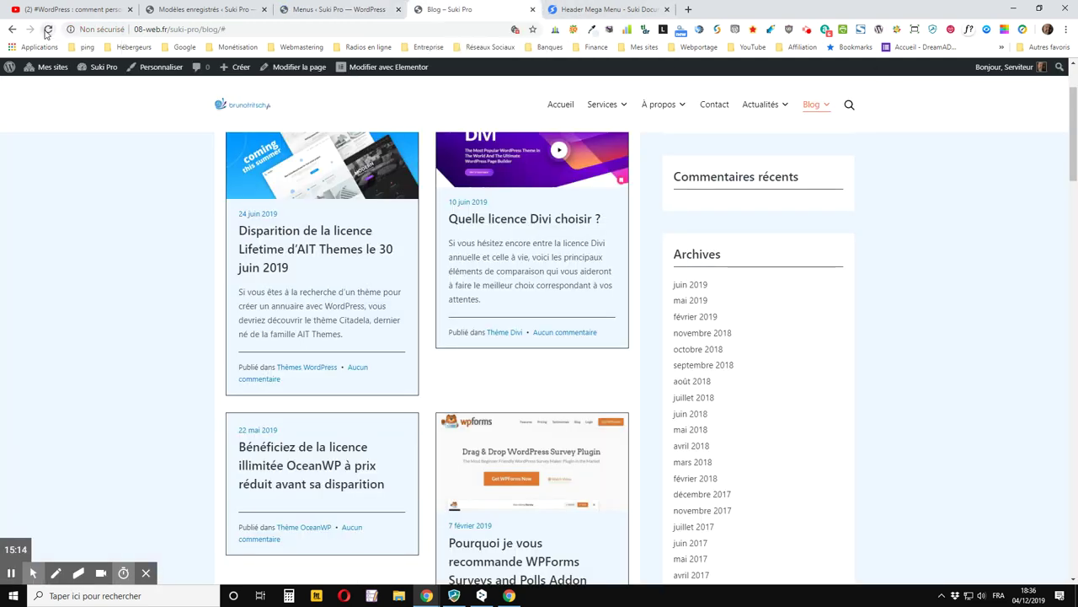
pyautogui.click(47, 32)
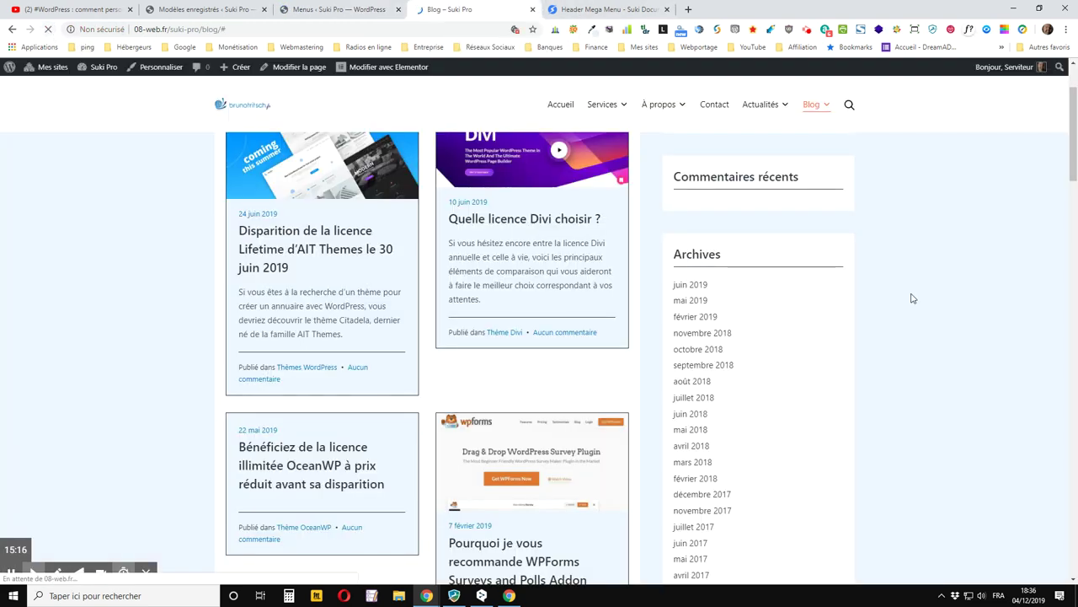
pyautogui.moveTo(816, 108)
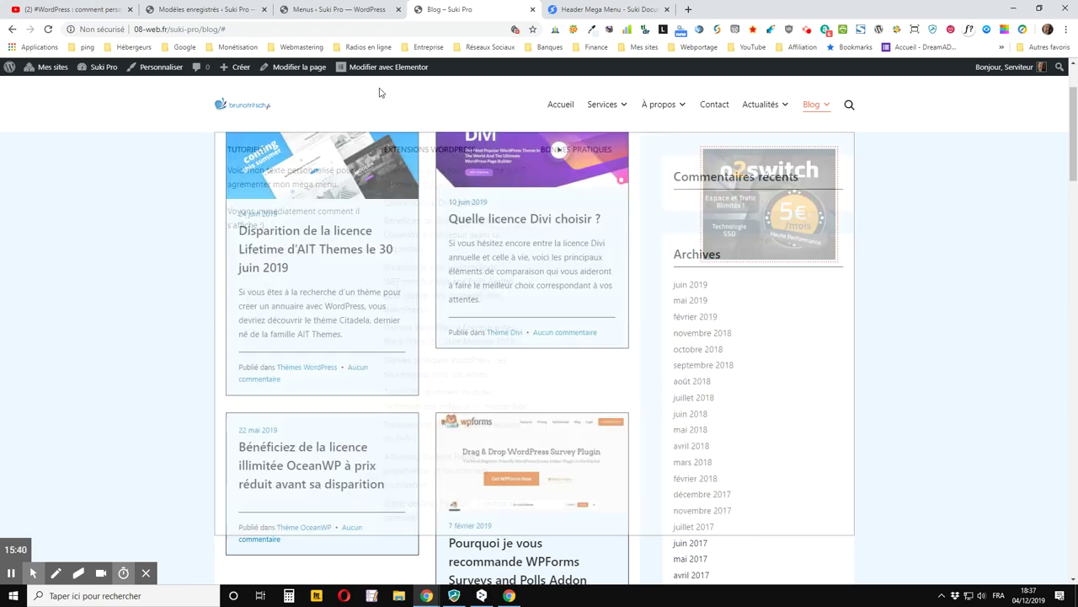
pyautogui.click(328, 10)
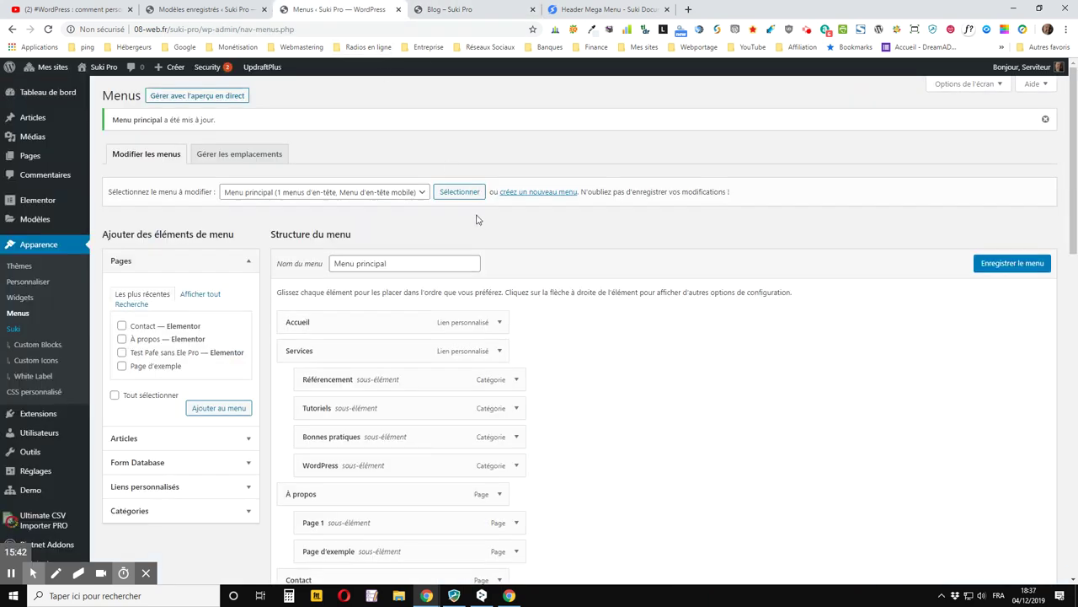
pyautogui.scroll(-3, 459, 218)
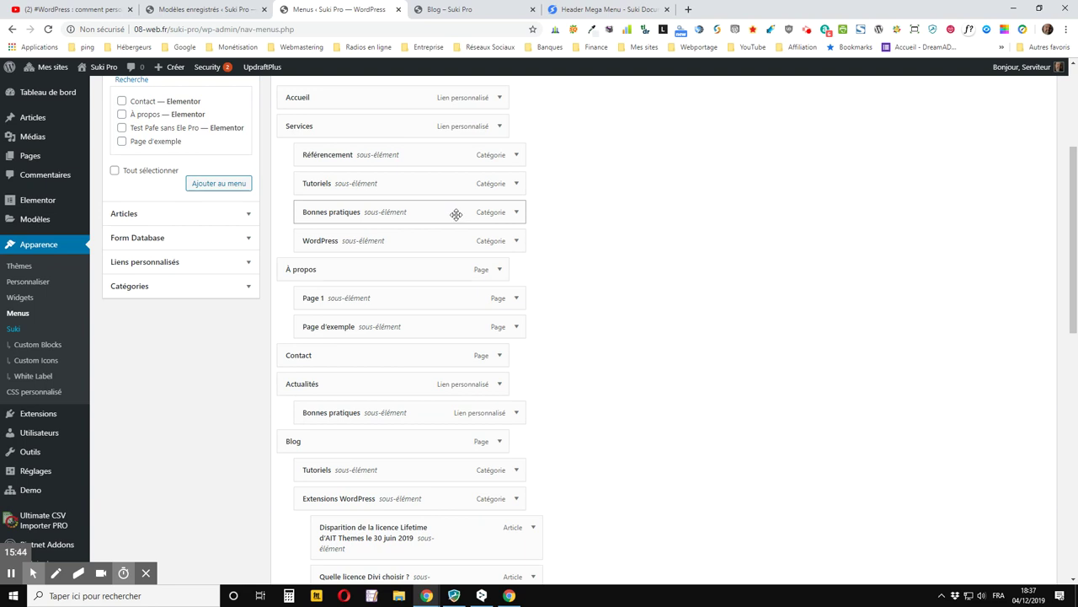
pyautogui.scroll(-4, 456, 215)
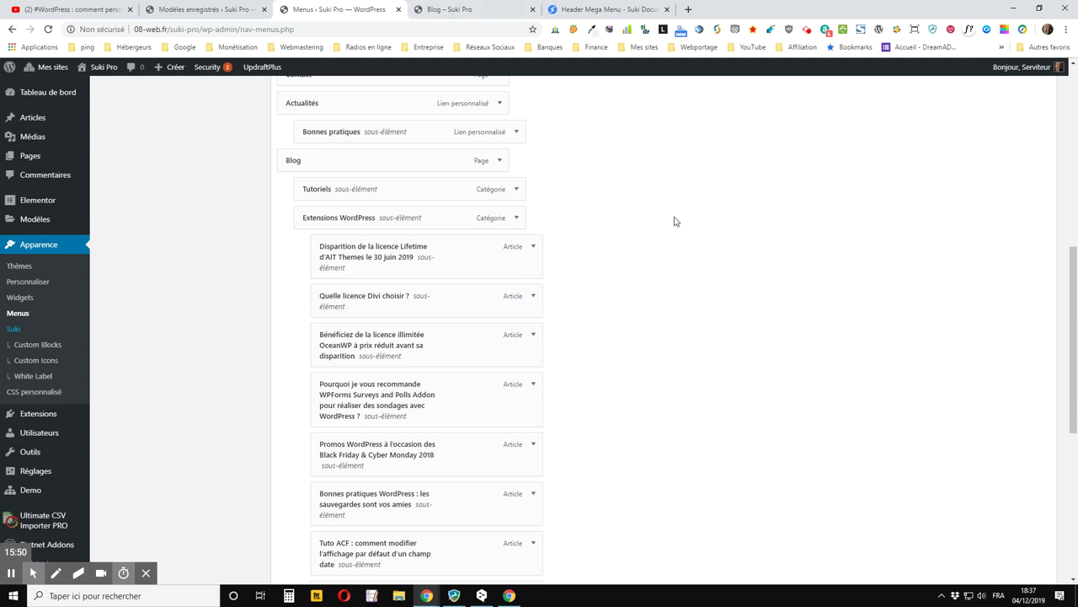
pyautogui.scroll(-2, 674, 221)
pyautogui.scroll(2, 674, 221)
pyautogui.click(604, 8)
pyautogui.click(474, 10)
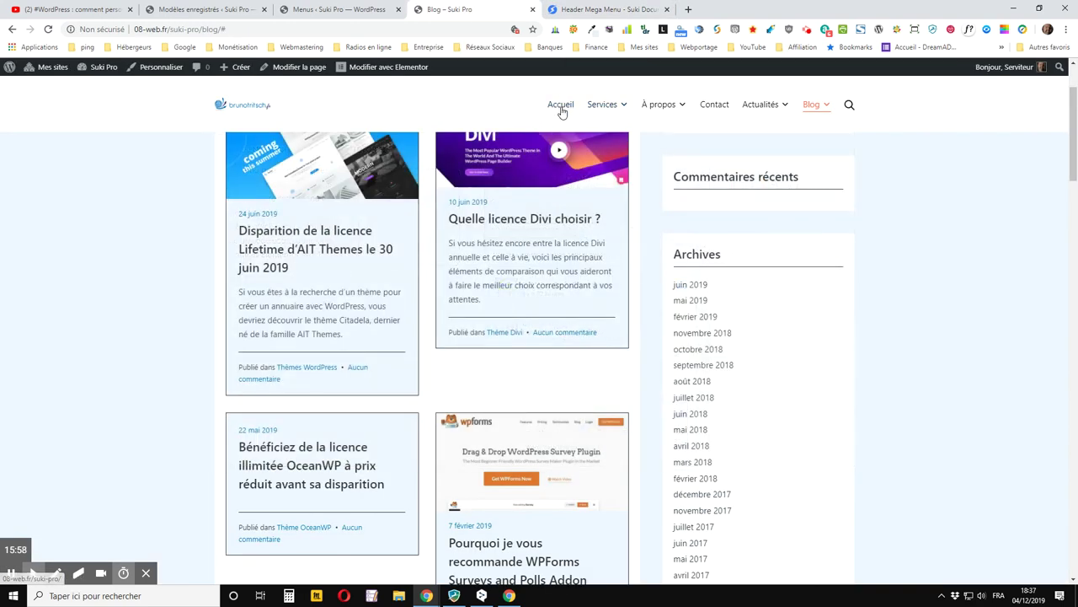
# - Remove all sub-items under Blog from the menu: Tutoriels, Extensions WordPress and its nested articles, Bonnes pratiques and Test
pyautogui.click(333, 8)
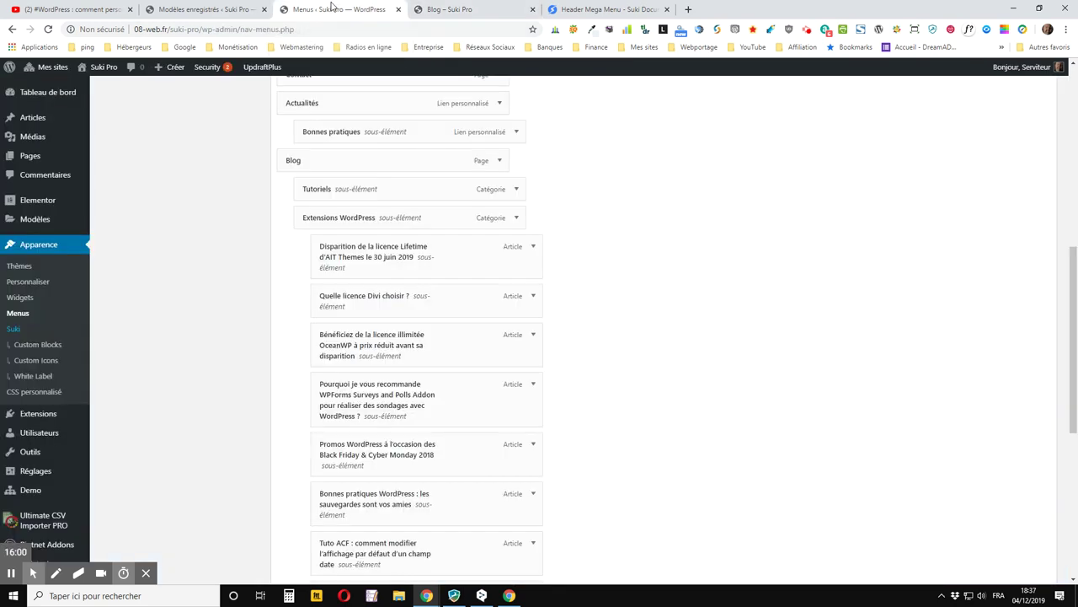
pyautogui.scroll(3, 195, 181)
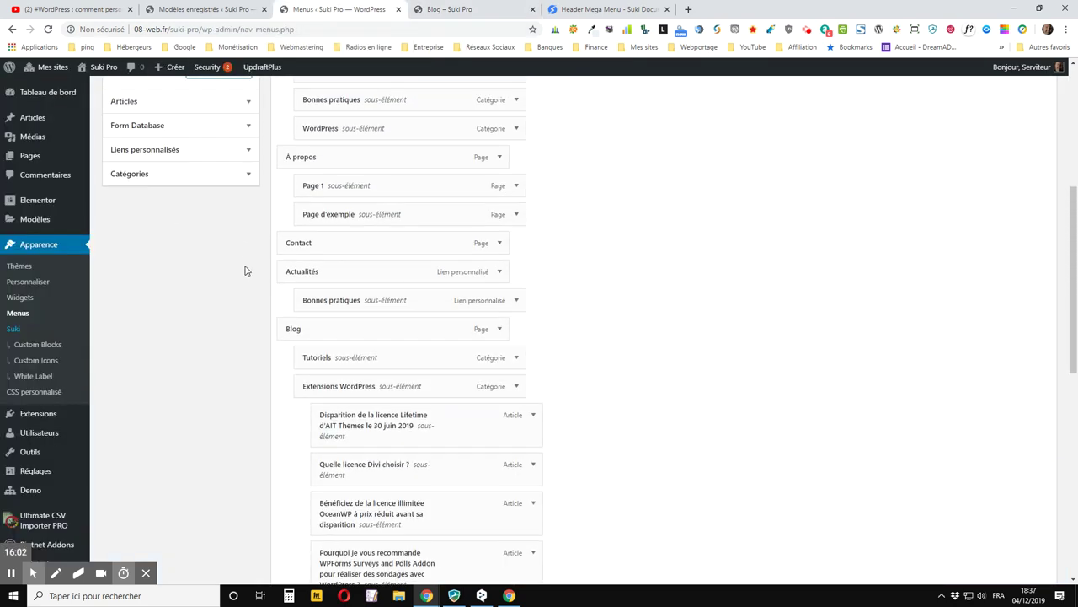
pyautogui.scroll(-2, 245, 270)
pyautogui.click(517, 189)
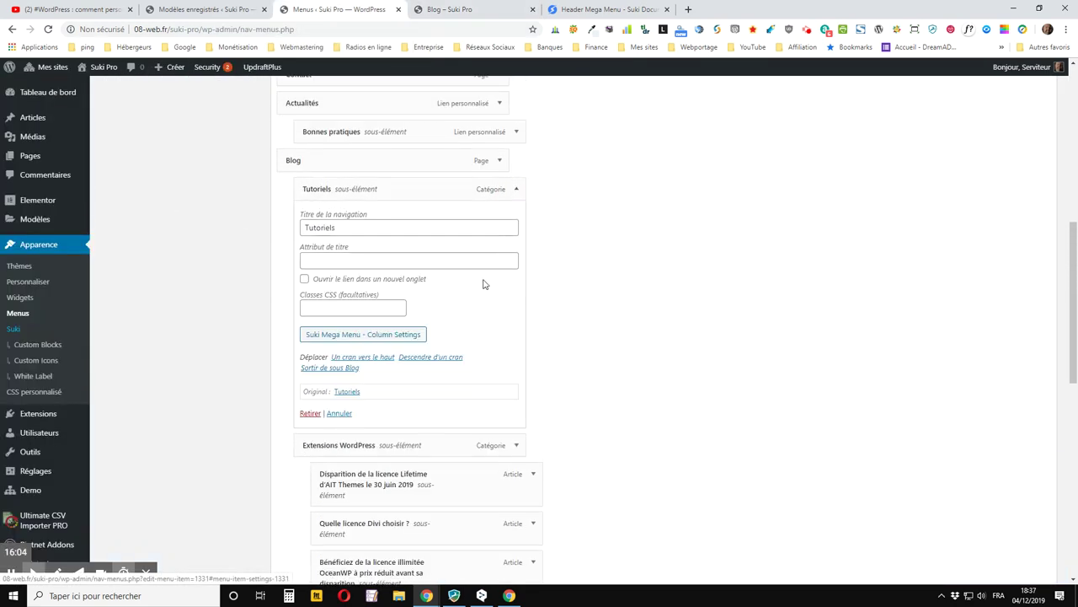
pyautogui.click(309, 413)
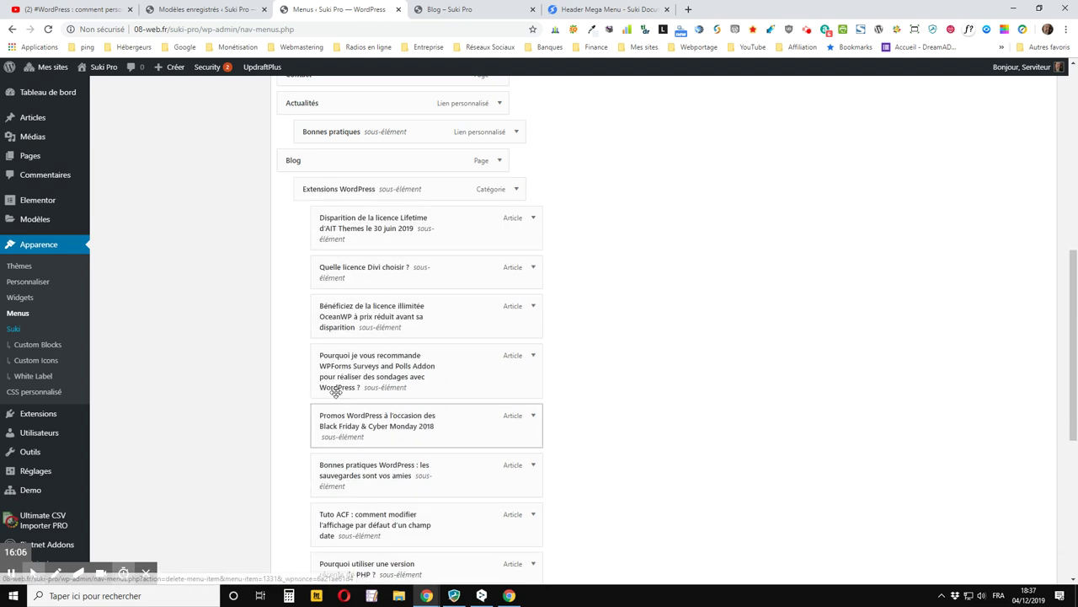
pyautogui.moveTo(498, 233); pyautogui.dragTo(517, 200)
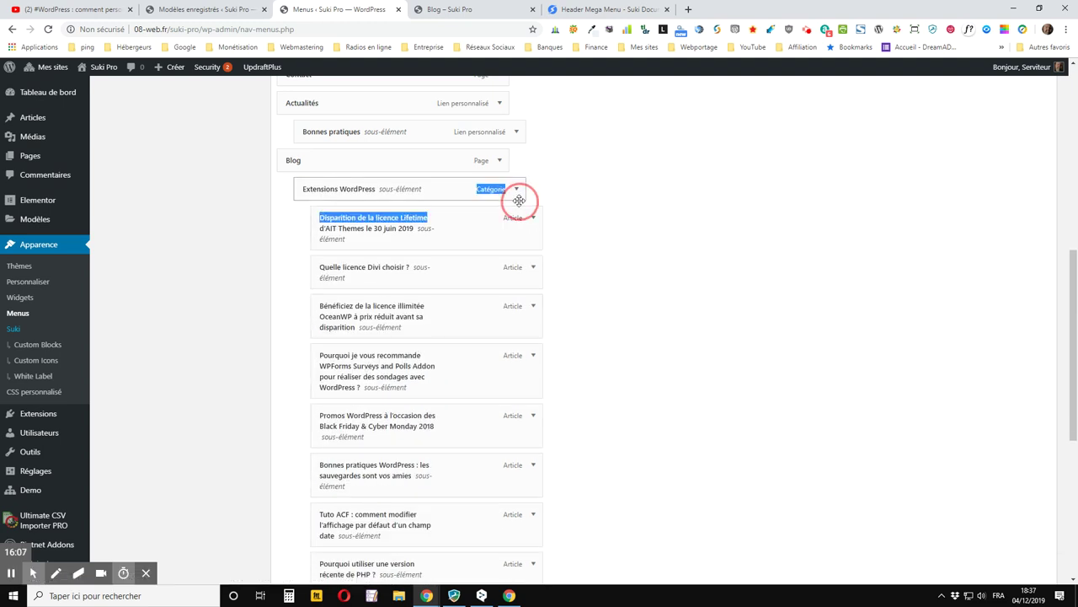
pyautogui.click(518, 190)
pyautogui.click(310, 413)
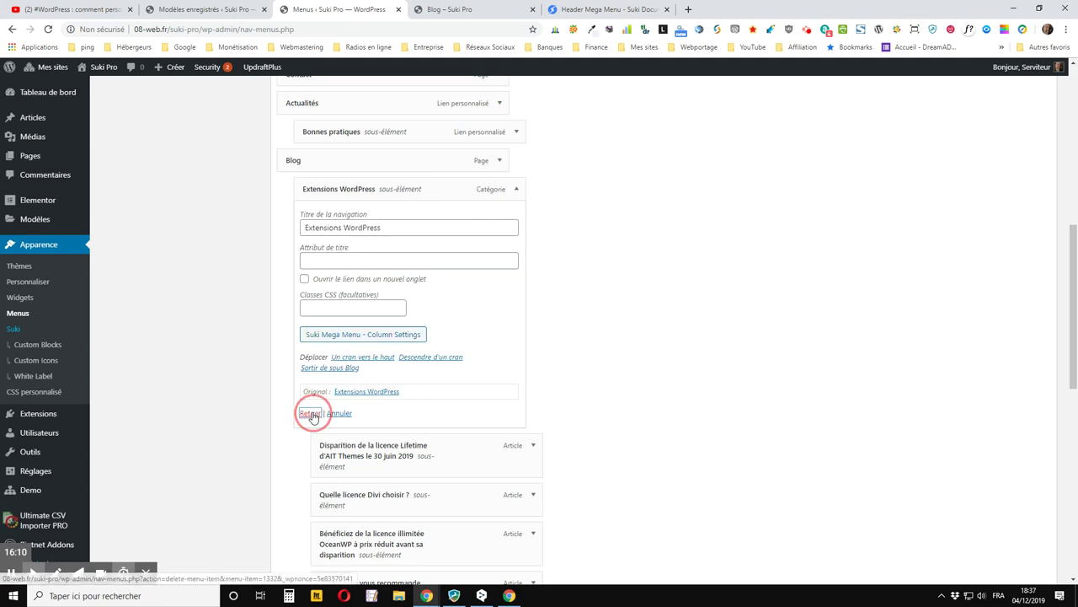
pyautogui.click(10, 576)
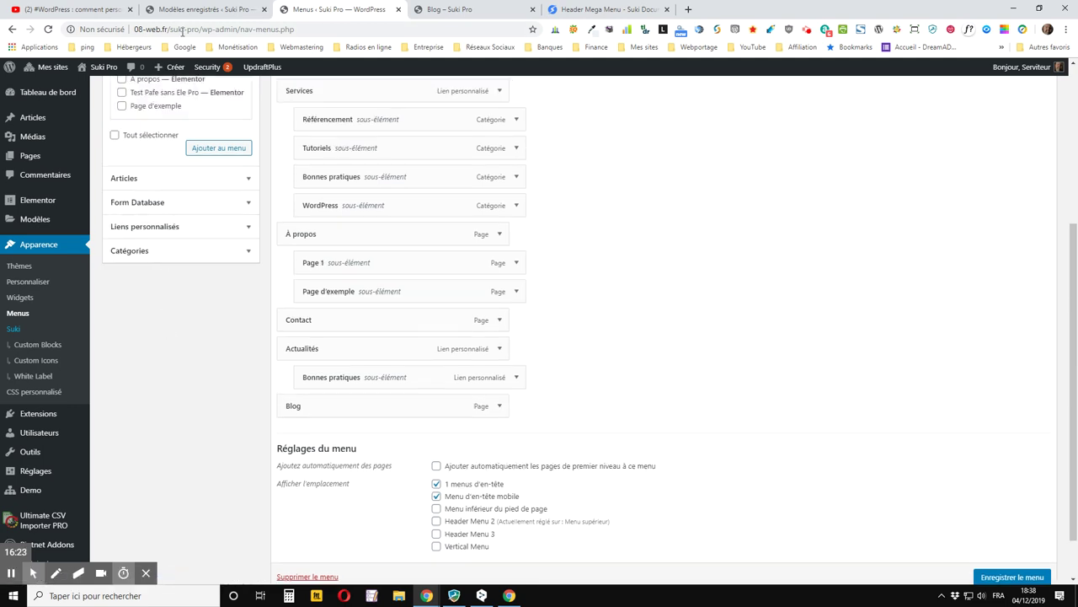
# - Copy the shortcode of the "Portfolio d'articles pour méga menu" template from the saved Elementor templates
pyautogui.click(187, 7)
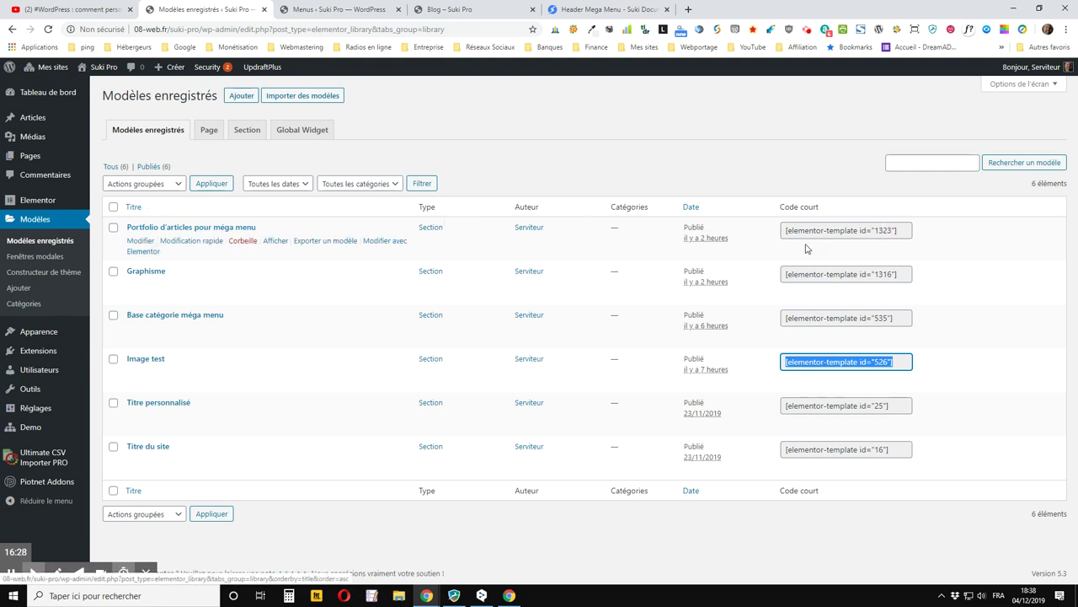
pyautogui.click(842, 229)
pyautogui.hotkey('ctrl', 'c')
pyautogui.rightClick(846, 234)
pyautogui.click(853, 239)
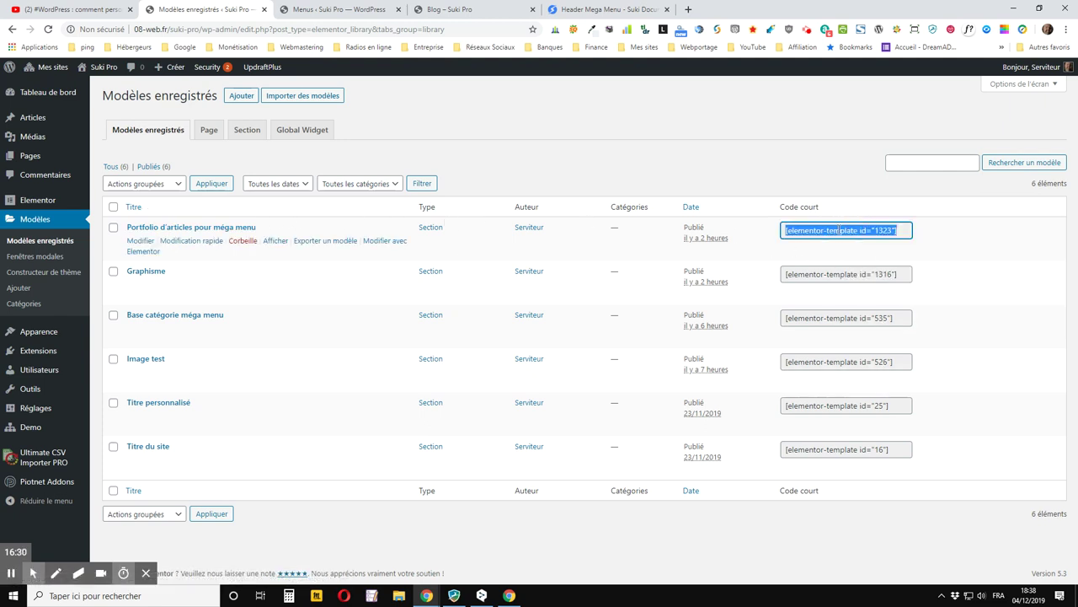
# - Check the mega menu container settings of the Blog item in the menu editor and collapse the item again
pyautogui.click(339, 10)
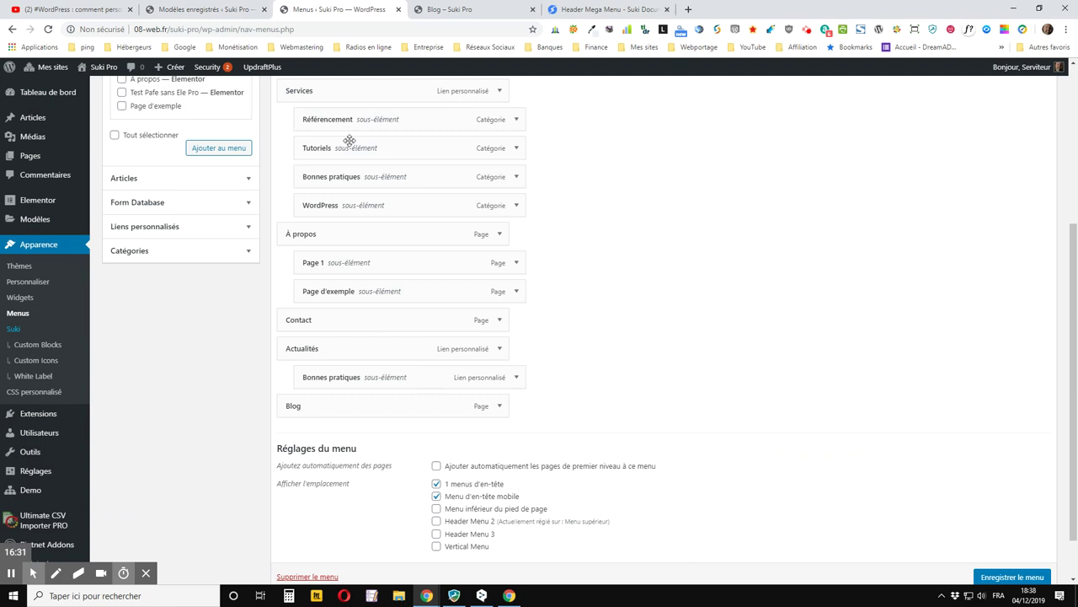
pyautogui.click(498, 407)
pyautogui.scroll(-3, 312, 368)
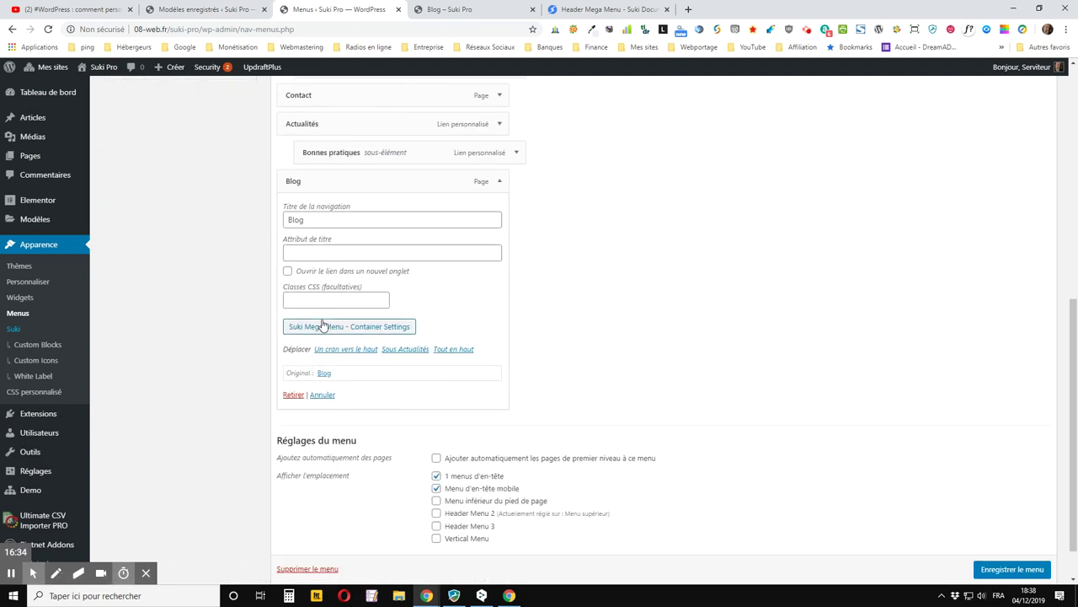
pyautogui.click(322, 326)
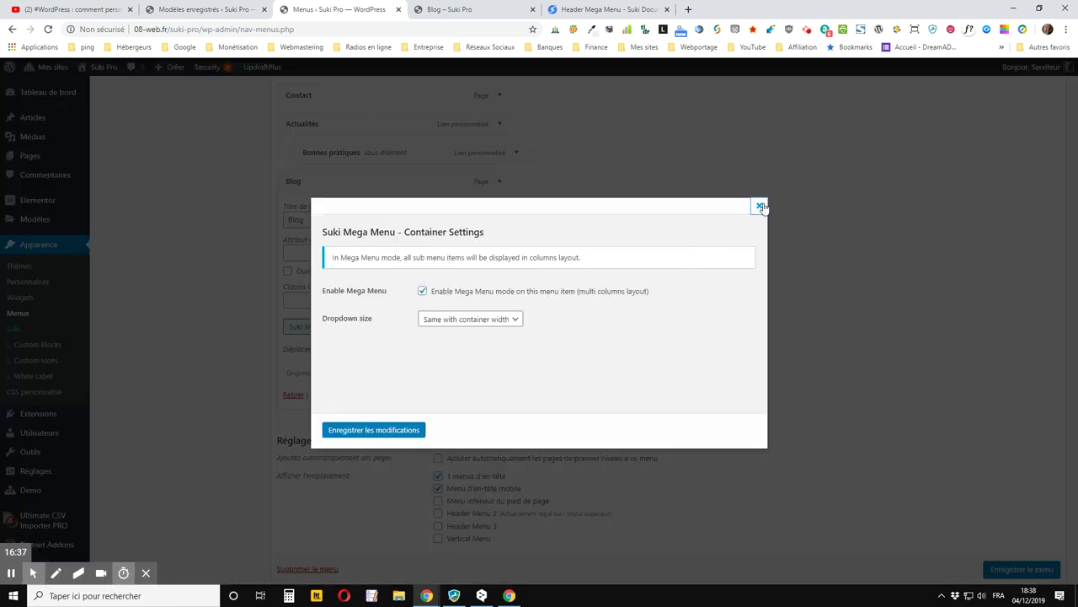
pyautogui.click(760, 206)
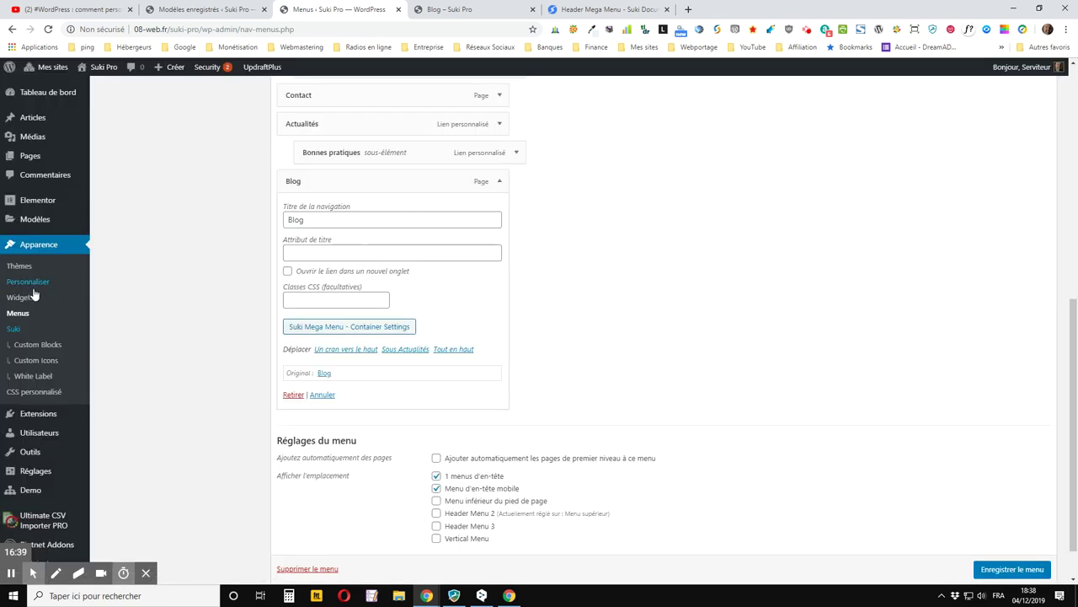
pyautogui.scroll(4, 188, 322)
pyautogui.scroll(-2, 194, 326)
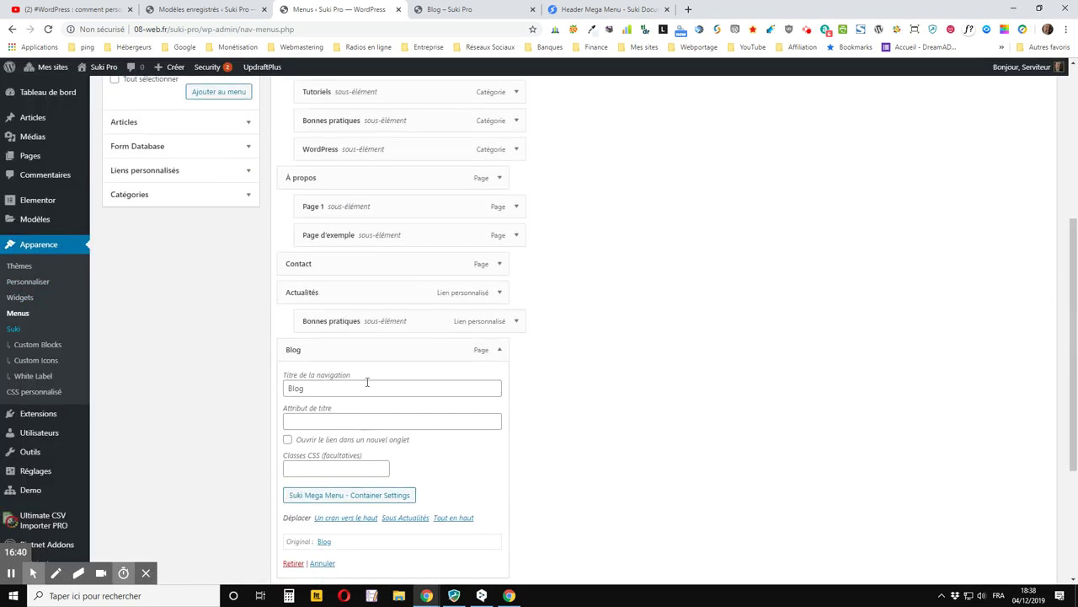
pyautogui.click(500, 350)
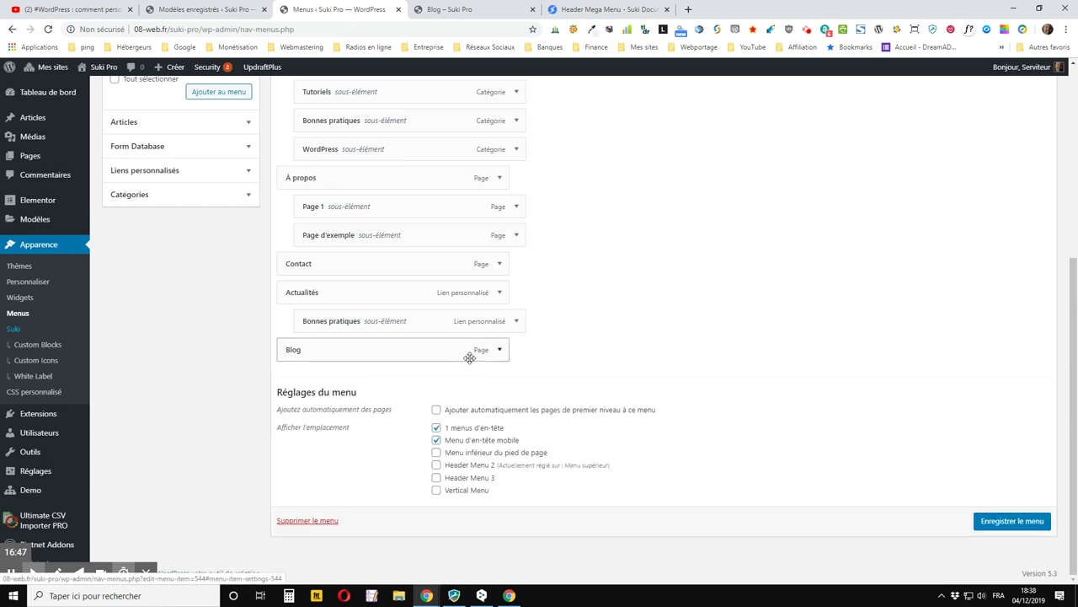
# - Add a custom link titled "Mes derniers articles" with the web address # to the main menu
pyautogui.scroll(2, 157, 206)
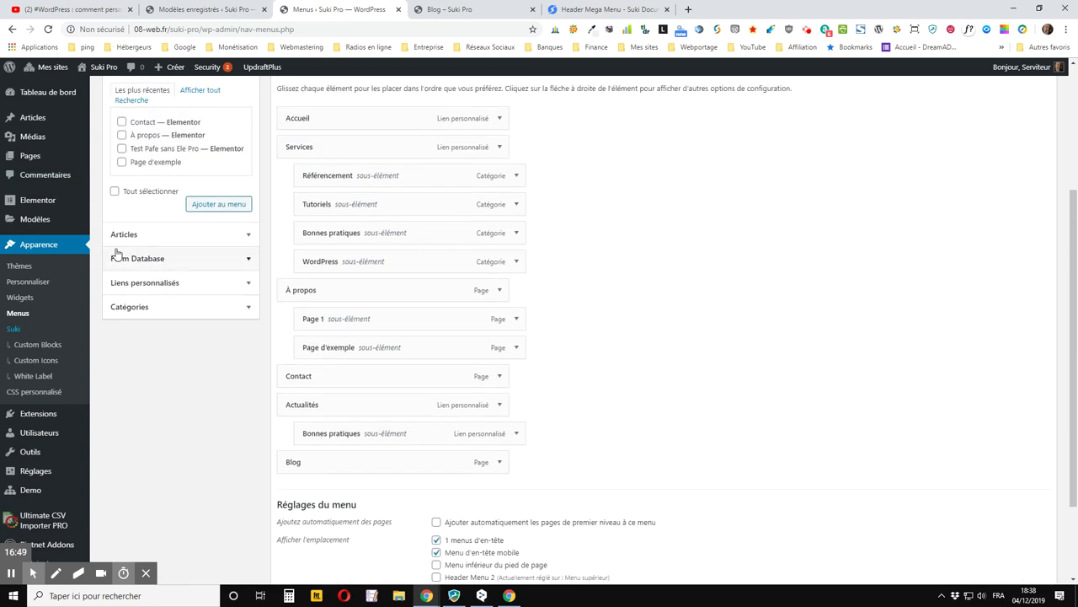
pyautogui.scroll(2, 140, 349)
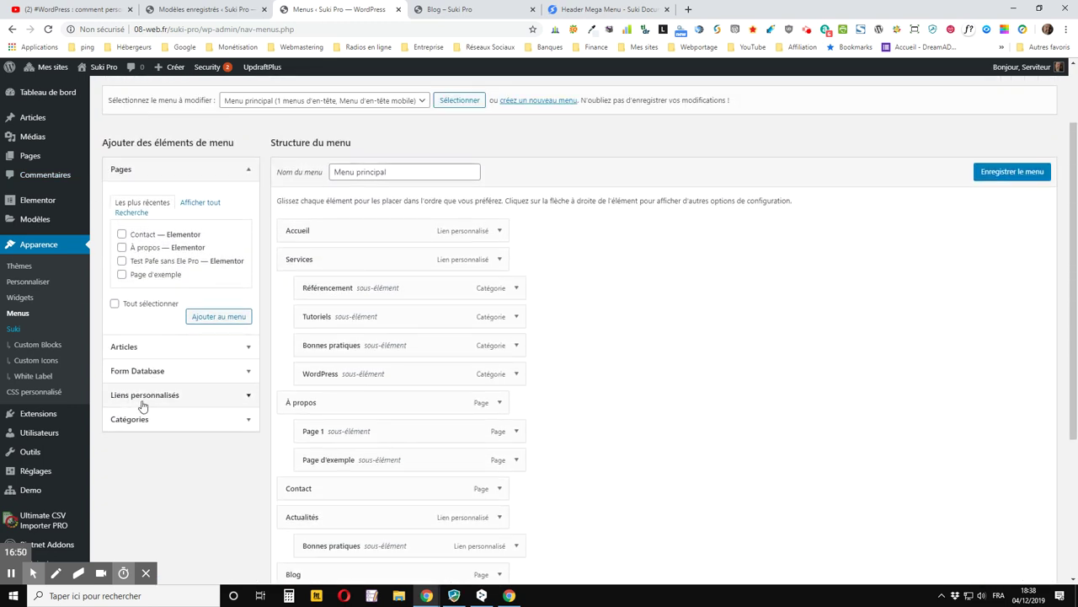
pyautogui.click(133, 398)
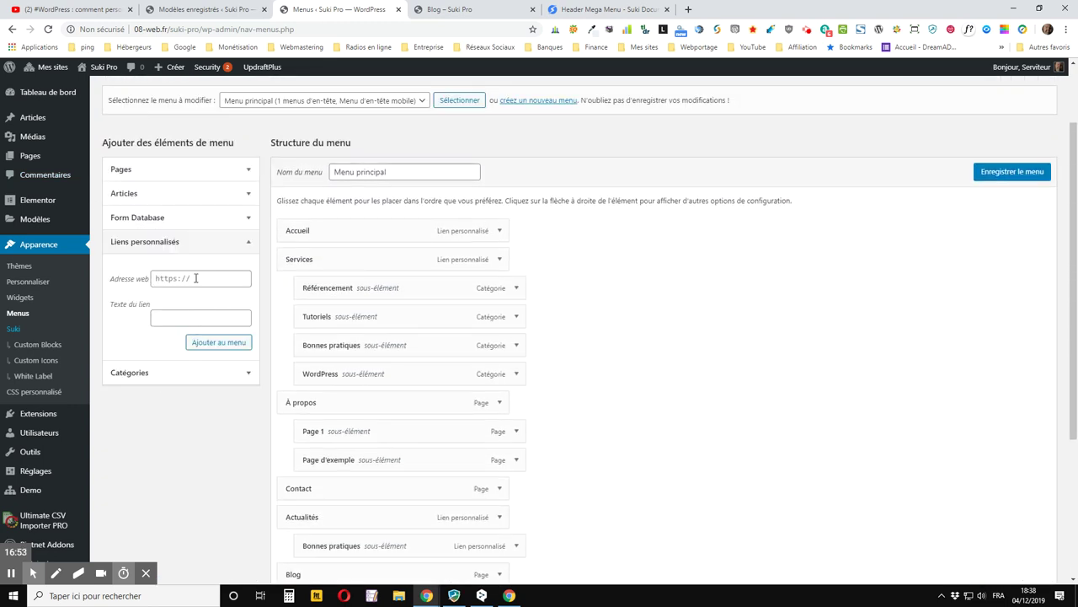
pyautogui.click(196, 278)
pyautogui.press('Tab')
pyautogui.scroll(-1, 183, 342)
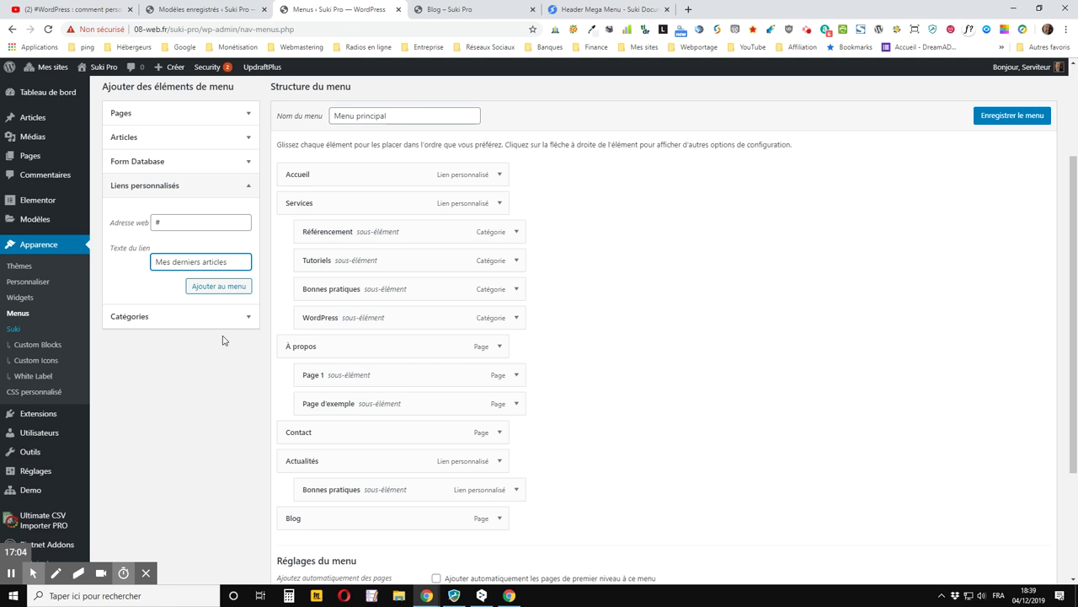
pyautogui.click(248, 290)
# - Nest the "Mes derniers articles" link as a sub-item under Blog and expand its item settings
pyautogui.scroll(-3, 648, 278)
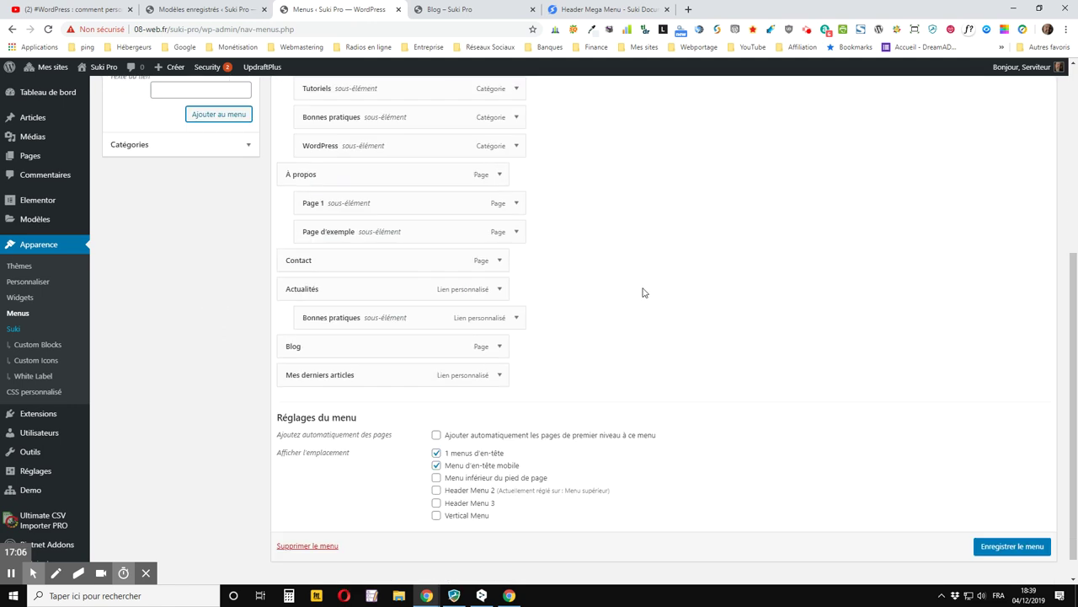
pyautogui.moveTo(354, 353); pyautogui.dragTo(483, 382)
pyautogui.click(516, 382)
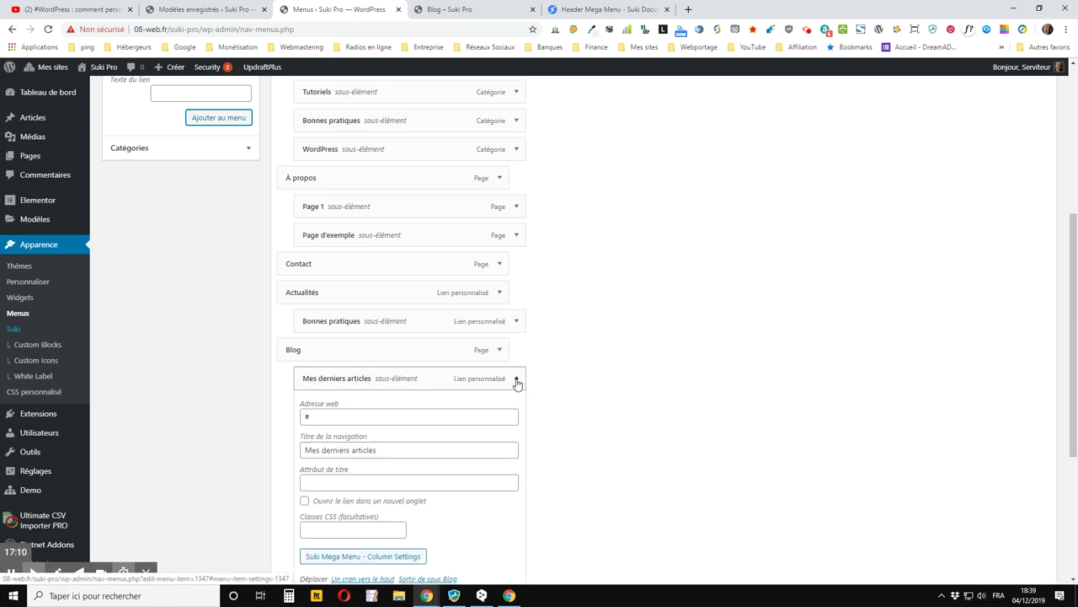
pyautogui.scroll(-2, 385, 384)
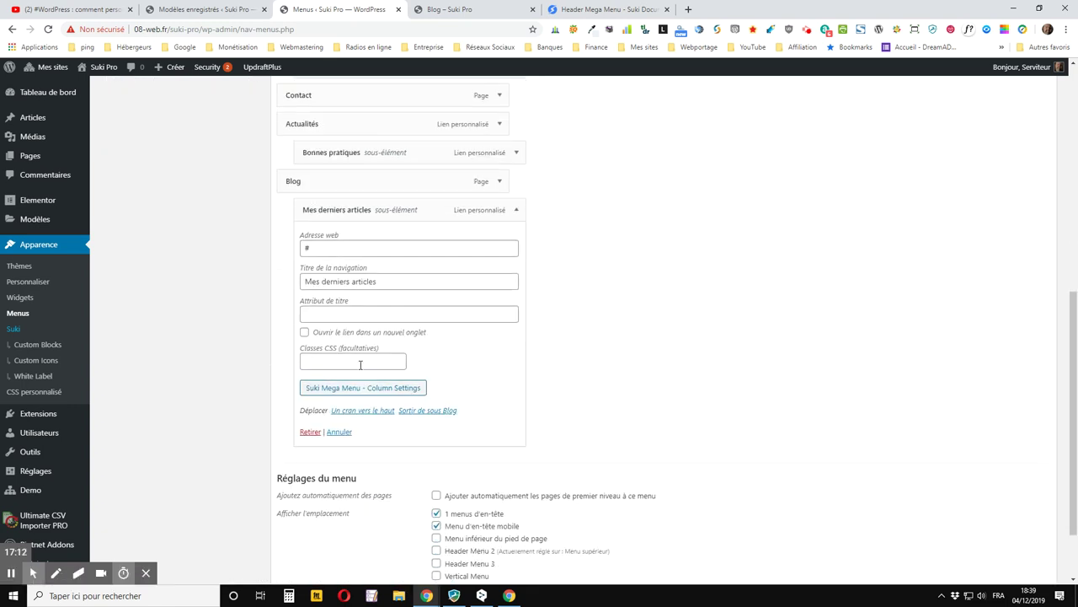
# - In the mega menu column settings of "Mes derniers articles", insert the shortcode [elementor-template id="1323"] as custom content, hide the column heading, and save
pyautogui.click(328, 390)
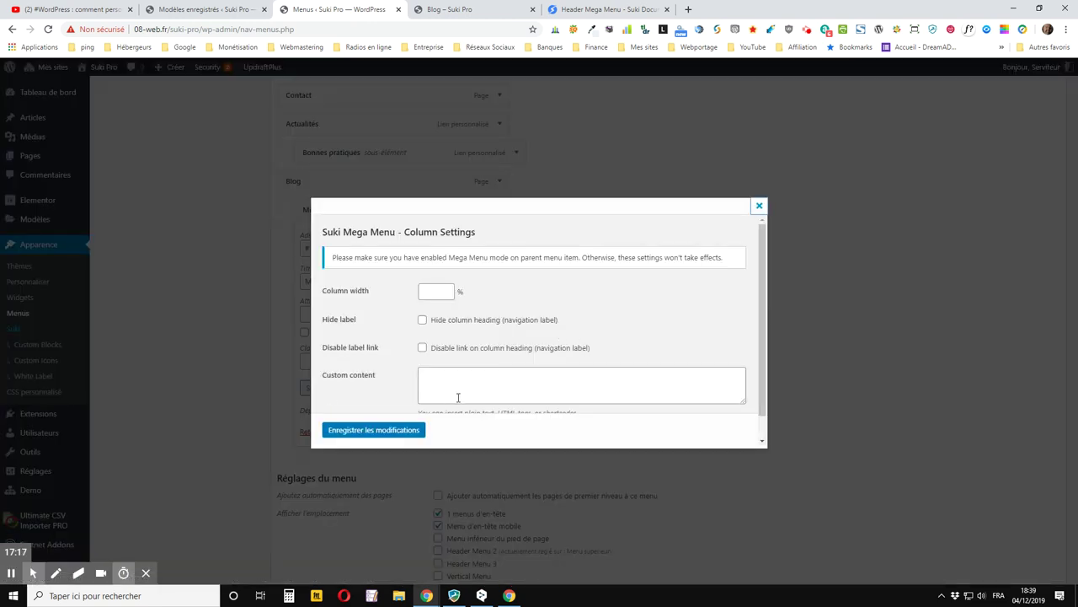
pyautogui.rightClick(452, 386)
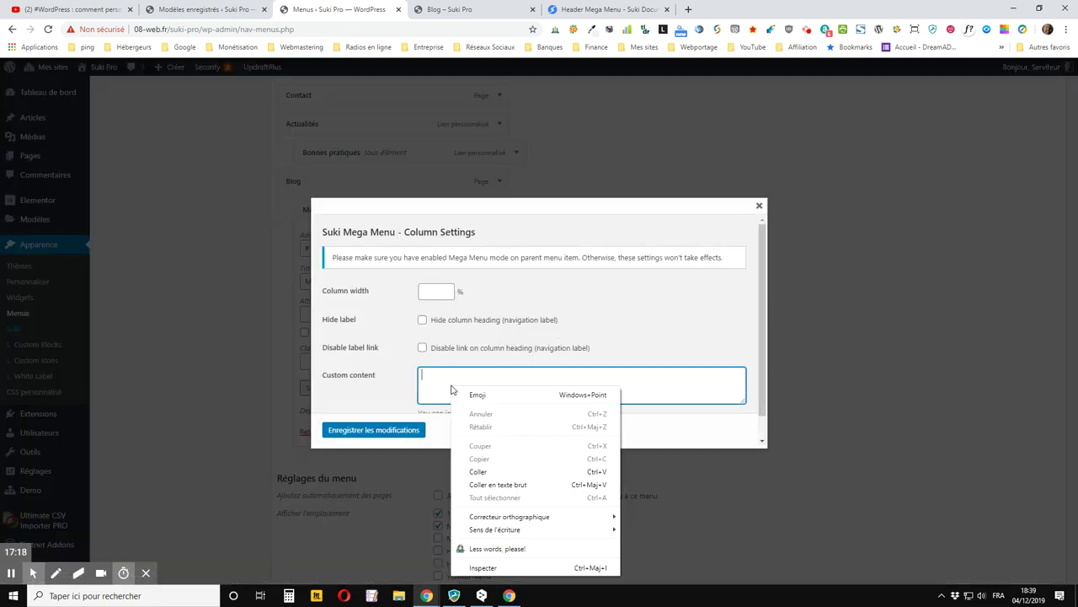
pyautogui.click(478, 472)
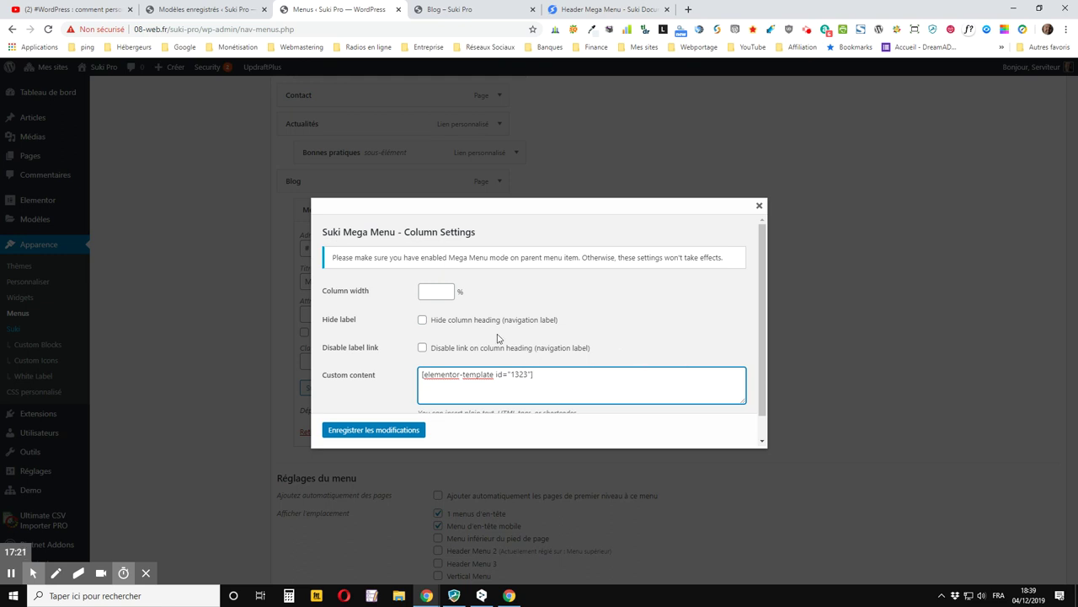
pyautogui.scroll(-1, 496, 341)
pyautogui.scroll(1, 423, 362)
pyautogui.click(423, 321)
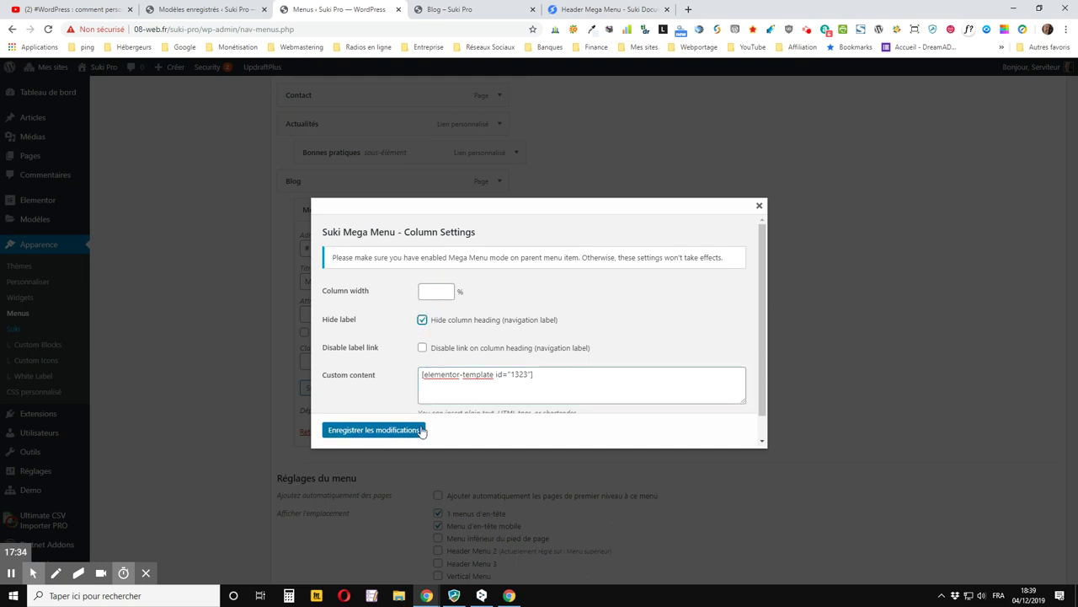
pyautogui.click(384, 432)
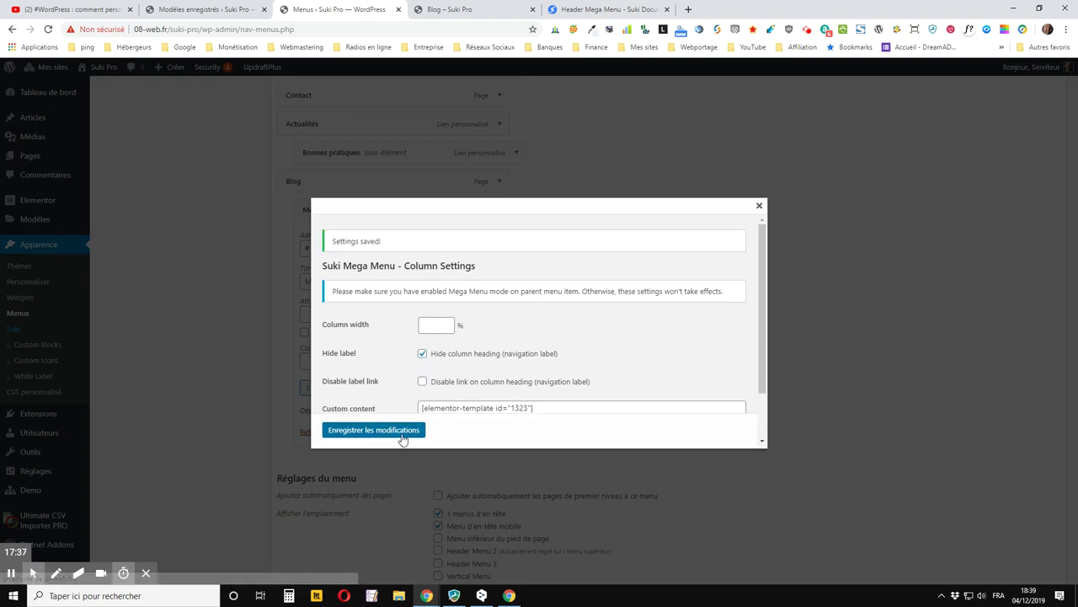
pyautogui.click(866, 215)
# - Save the main menu and reload the live blog page to display the Blog mega menu
pyautogui.scroll(-2, 840, 393)
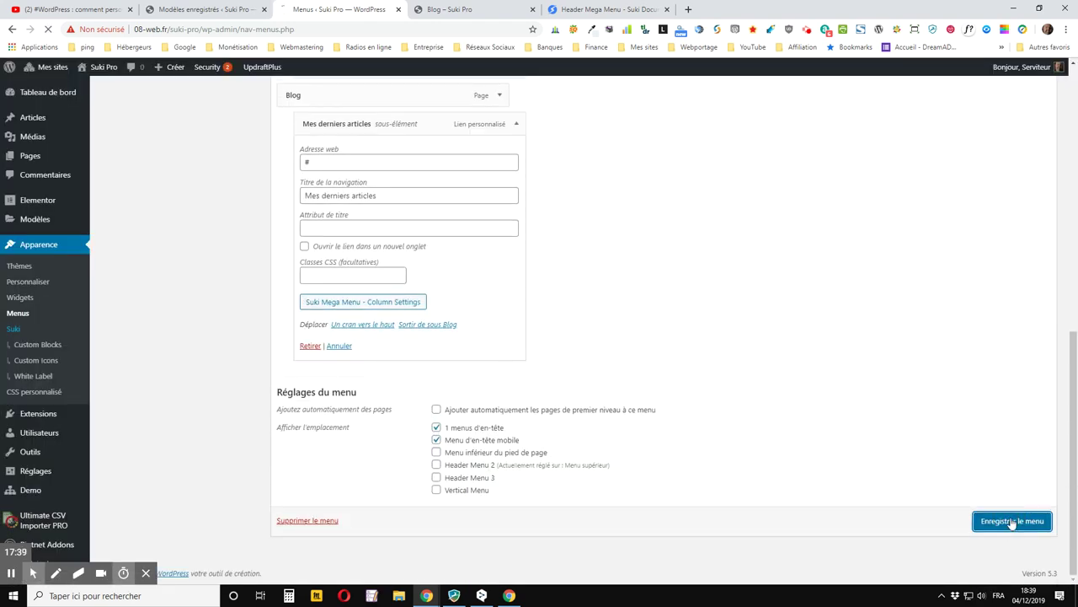
pyautogui.click(1011, 521)
pyautogui.click(413, 8)
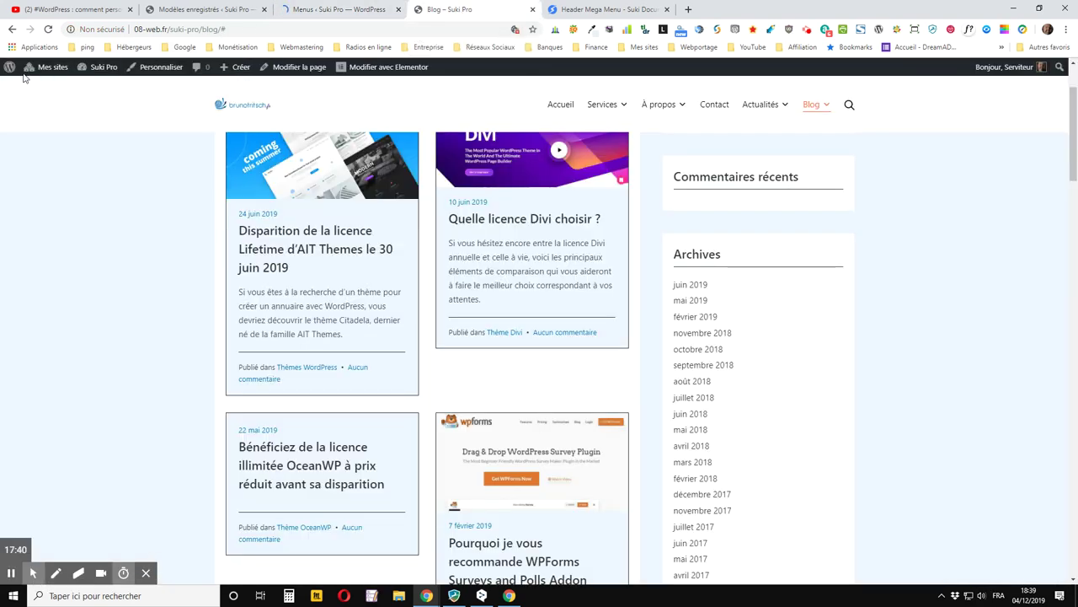
pyautogui.click(48, 30)
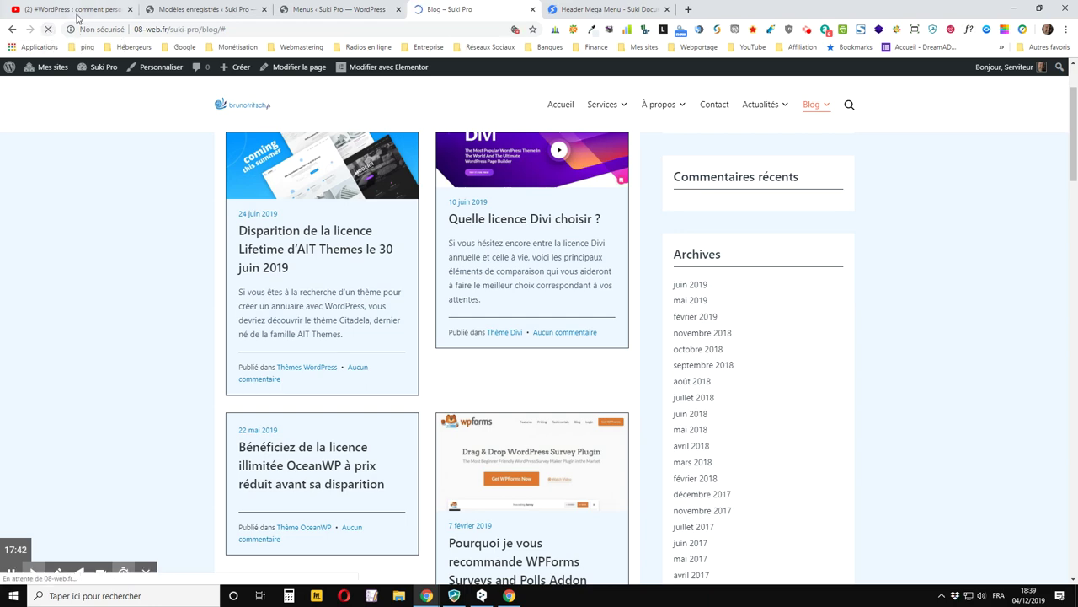
pyautogui.moveTo(775, 116)
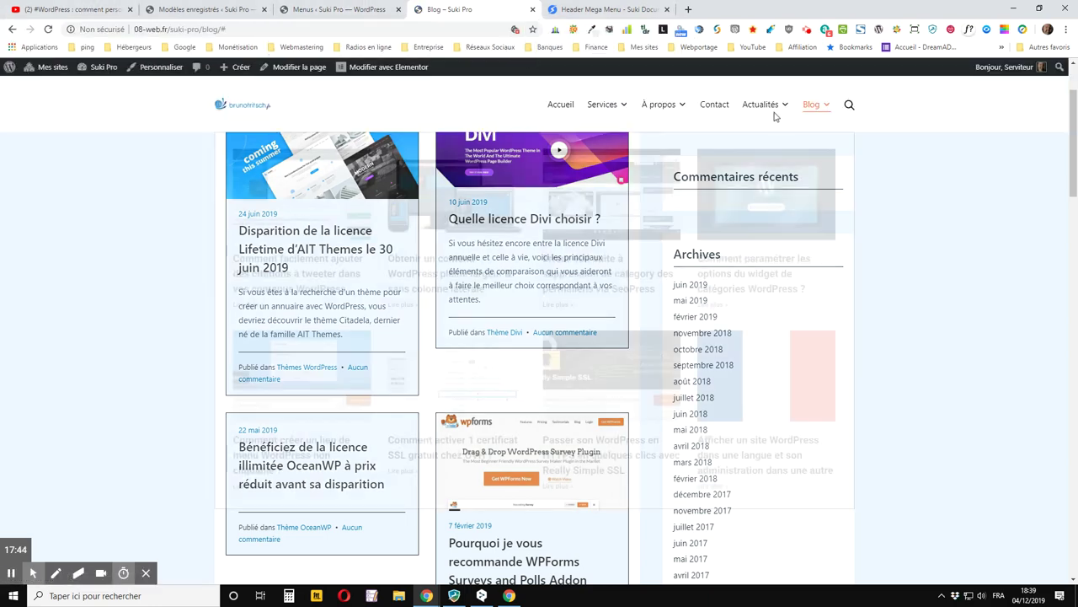
pyautogui.moveTo(818, 106)
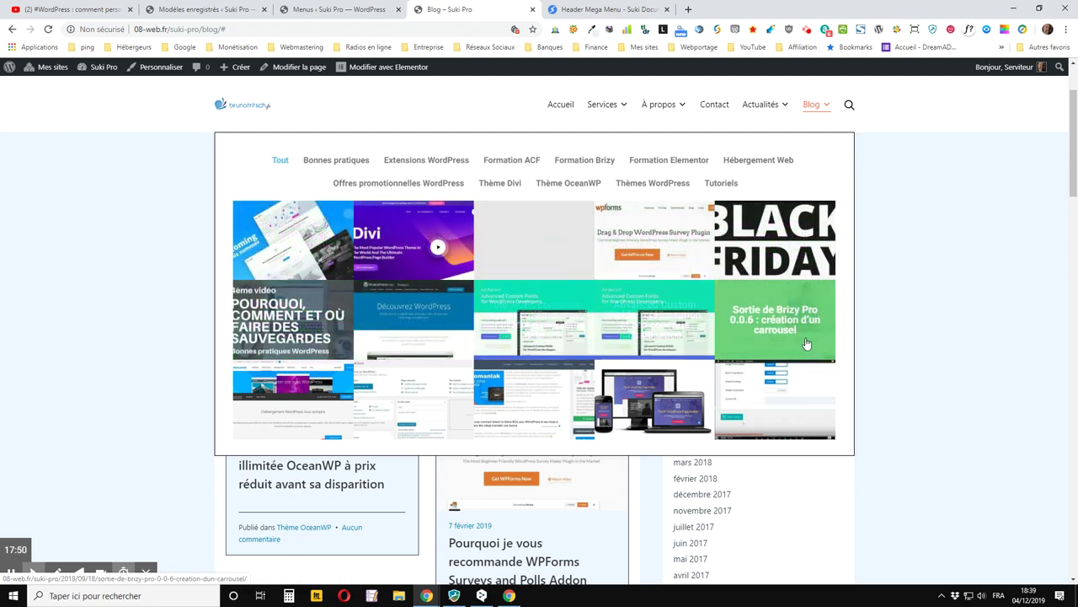
# - Test the portfolio's category filters in the Blog mega menu, including Bonnes pratiques, Formation ACF, Thème Divi, Tutoriels and Offres promotionnelles WordPress, and return to Tout
pyautogui.click(354, 161)
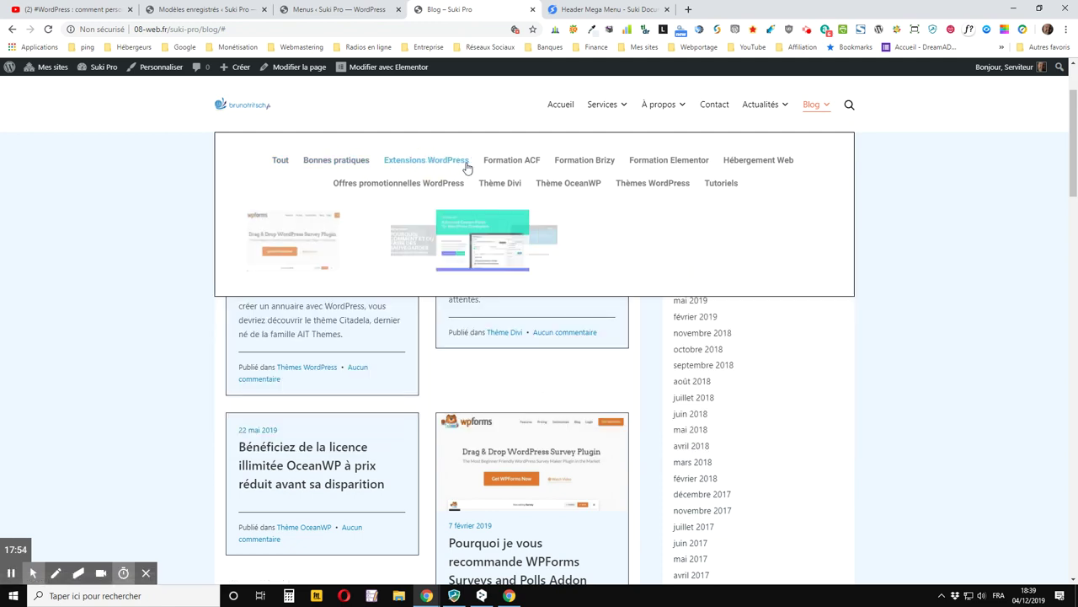
pyautogui.click(507, 162)
pyautogui.click(503, 182)
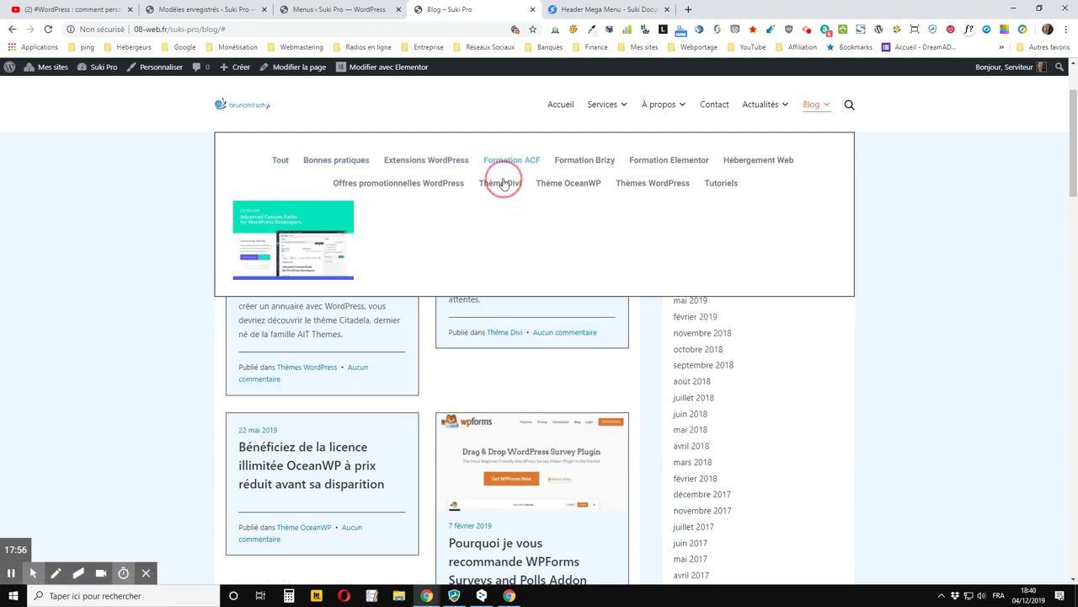
pyautogui.click(559, 182)
pyautogui.click(649, 183)
pyautogui.click(721, 184)
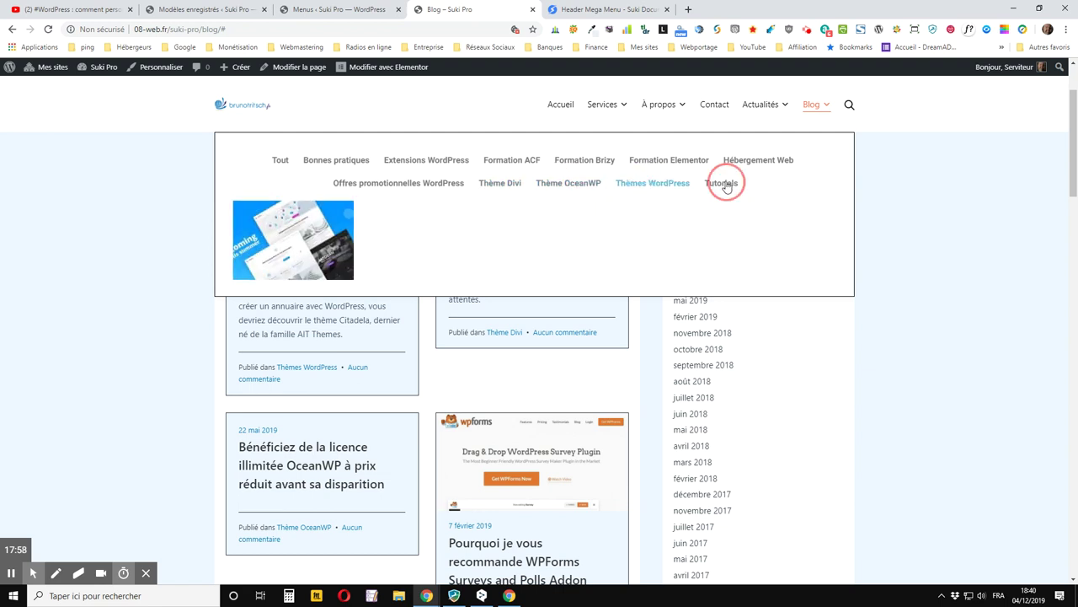
pyautogui.click(379, 187)
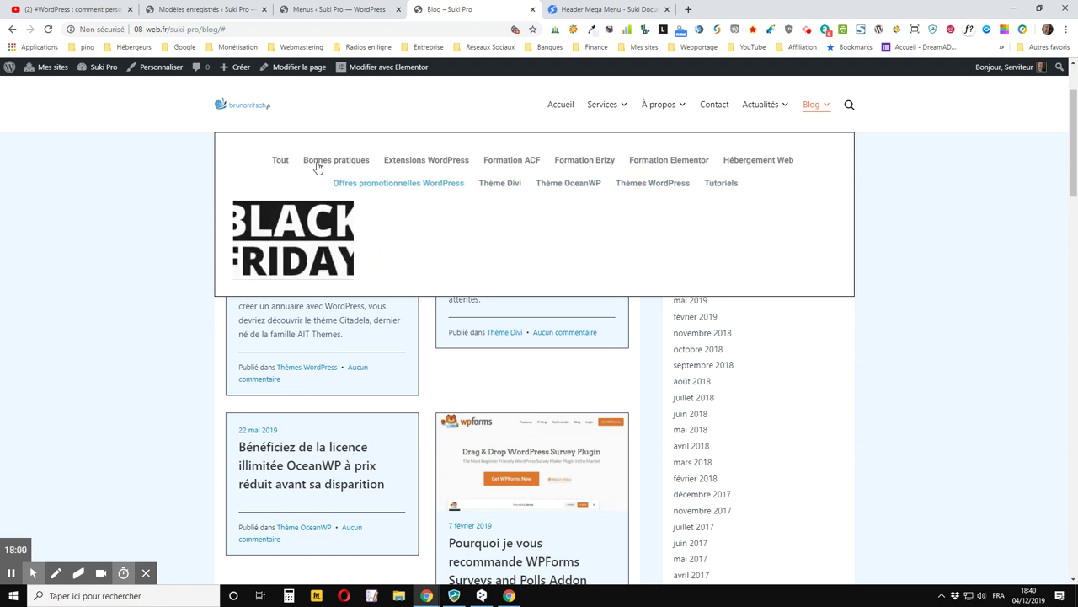
pyautogui.click(281, 161)
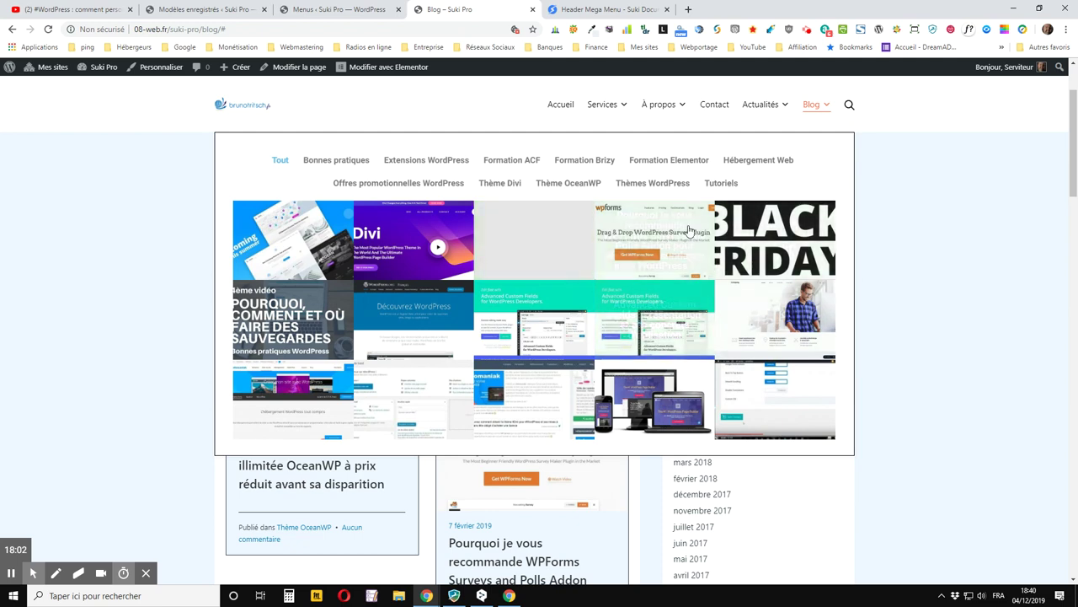
# - Open the "Portfolio d'articles pour méga menu" template with Elementor in a new tab and display its Portfolio widget settings
pyautogui.click(321, 10)
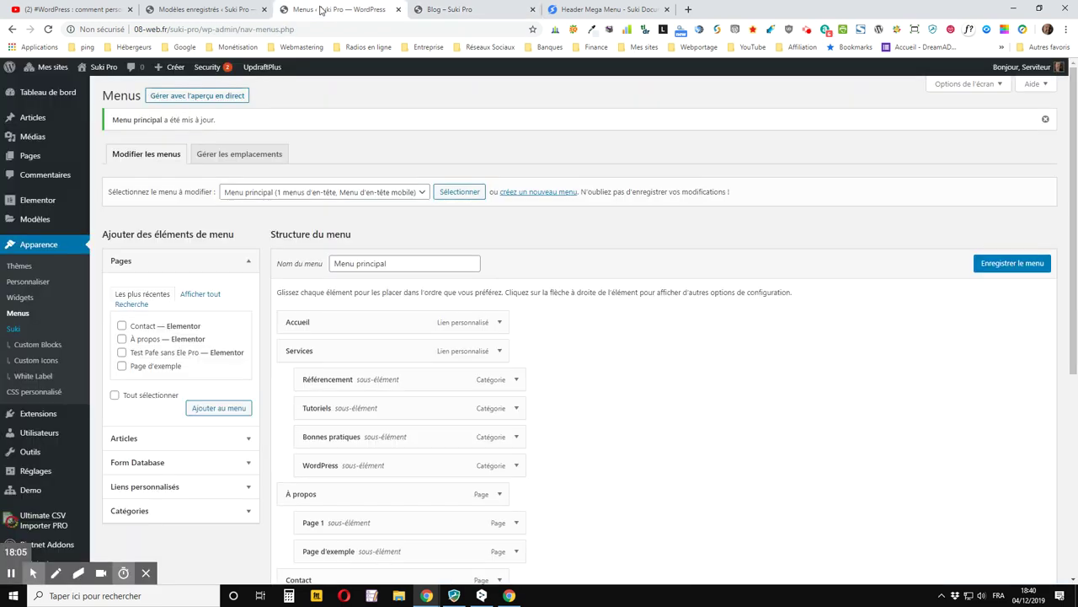
pyautogui.click(177, 10)
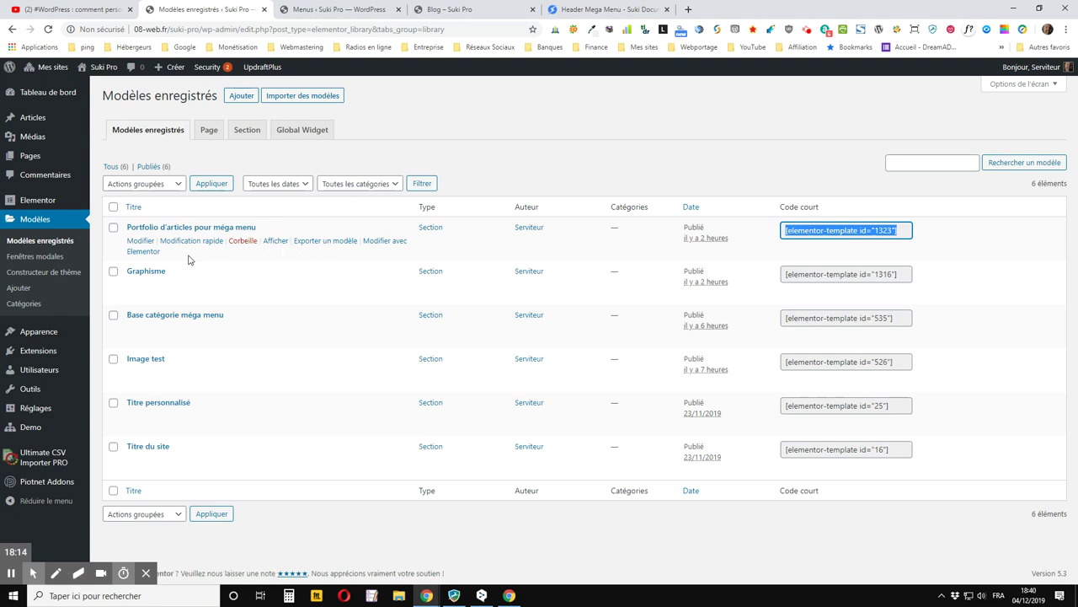
pyautogui.middleClick(142, 251)
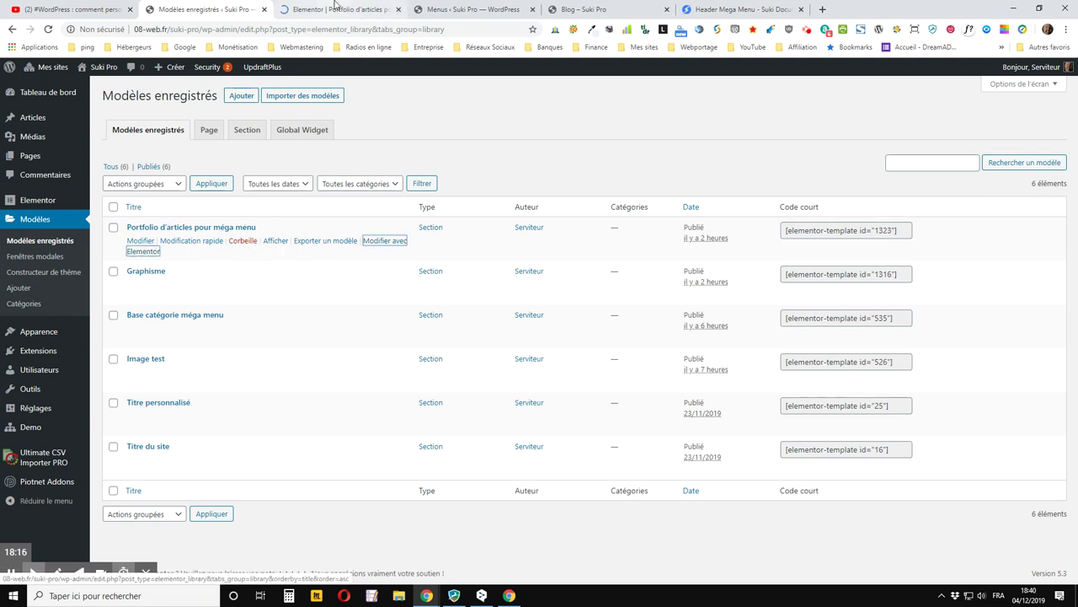
pyautogui.click(333, 10)
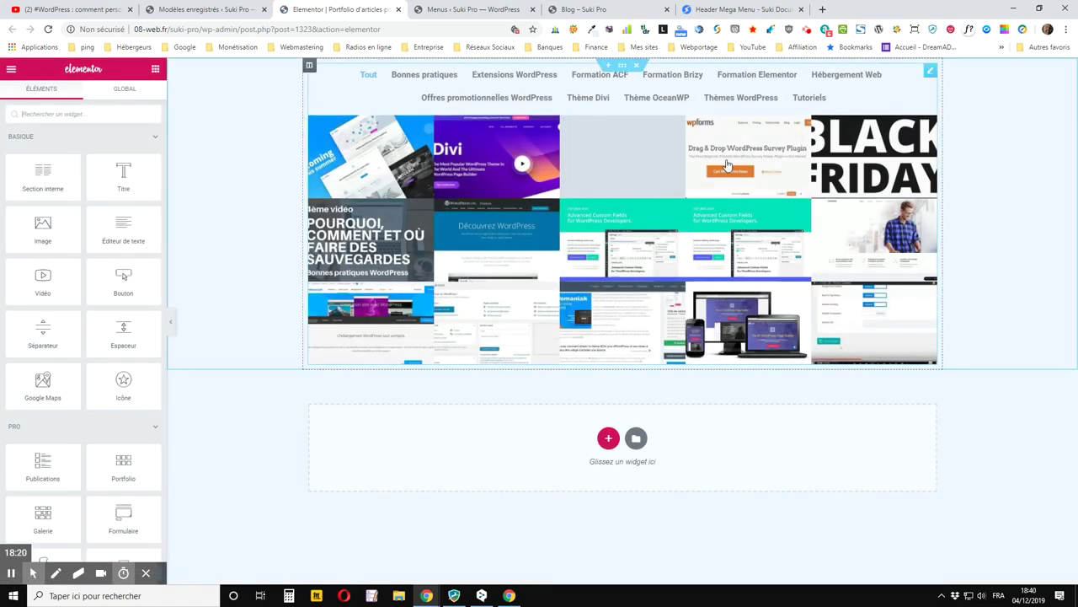
pyautogui.click(623, 65)
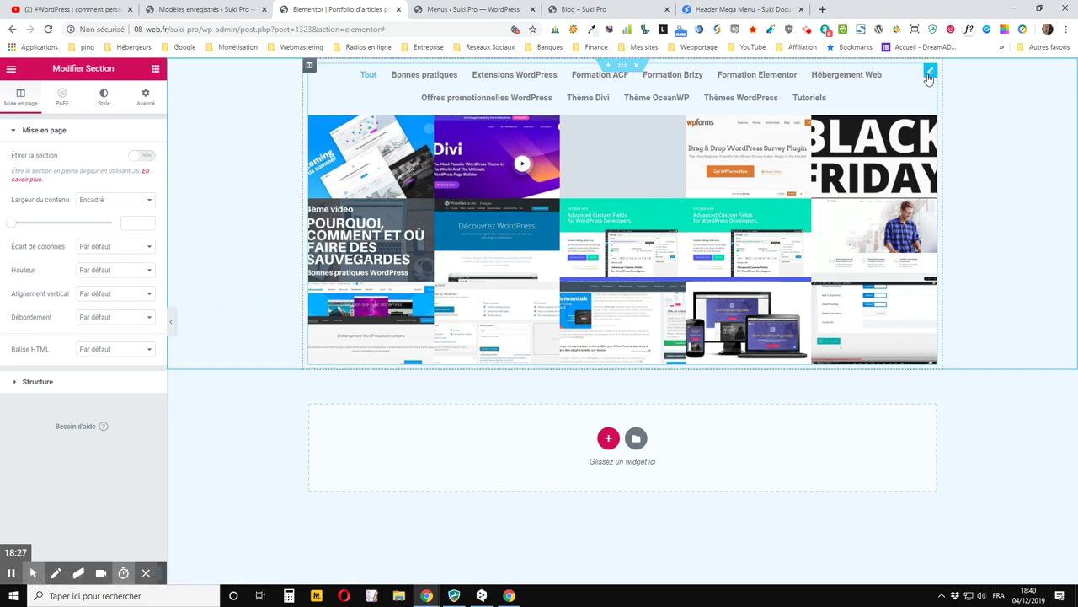
pyautogui.click(929, 74)
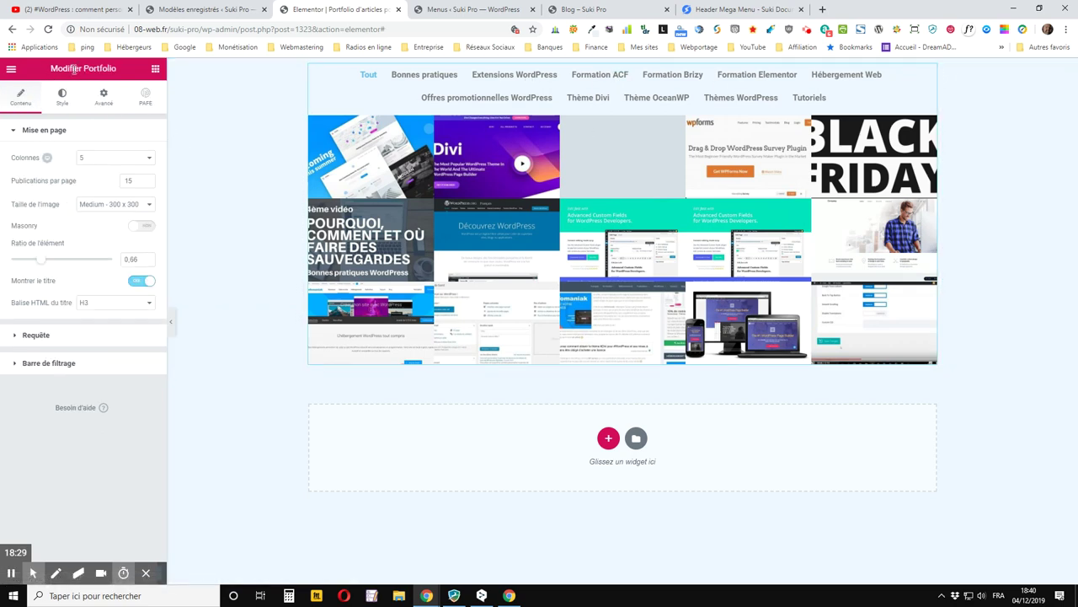
# - Find the Portfolio widget by searching "port" and add it in a new section below the existing portfolio
pyautogui.click(155, 69)
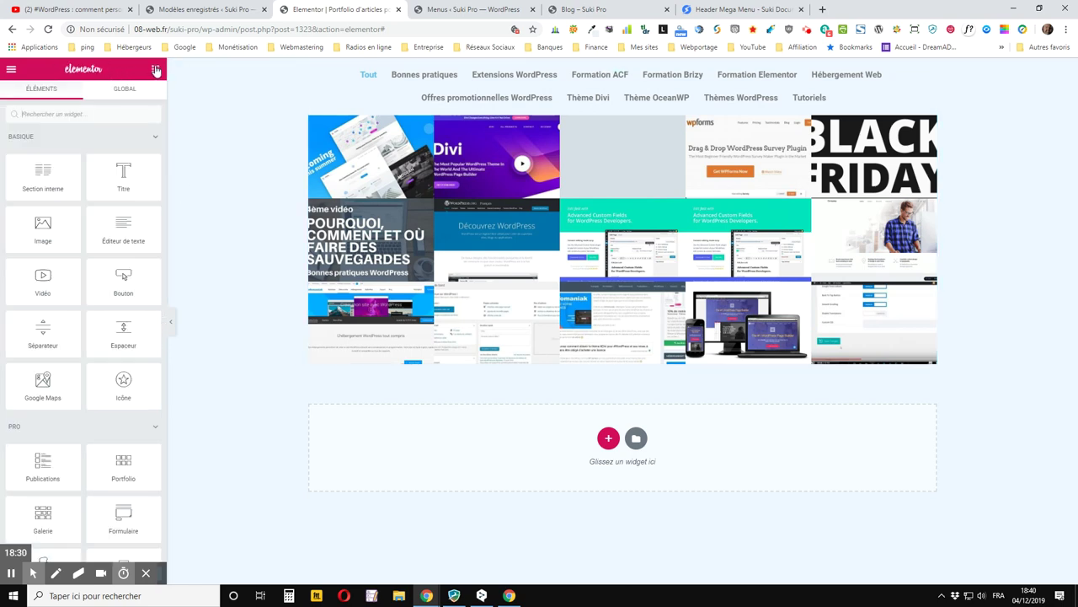
pyautogui.click(109, 108)
pyautogui.write('port')
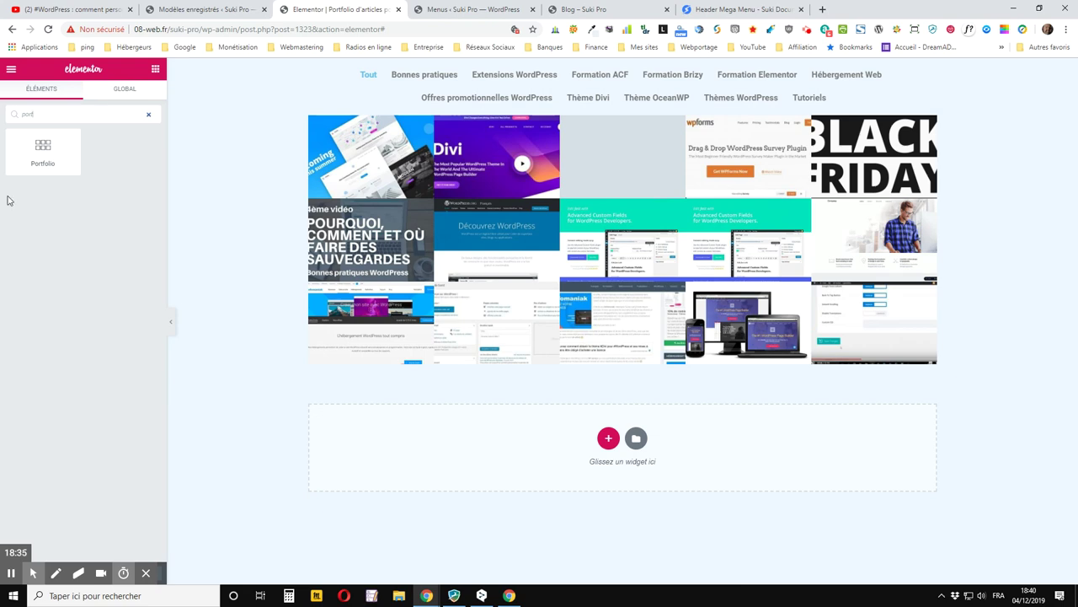
pyautogui.moveTo(37, 150); pyautogui.dragTo(616, 434)
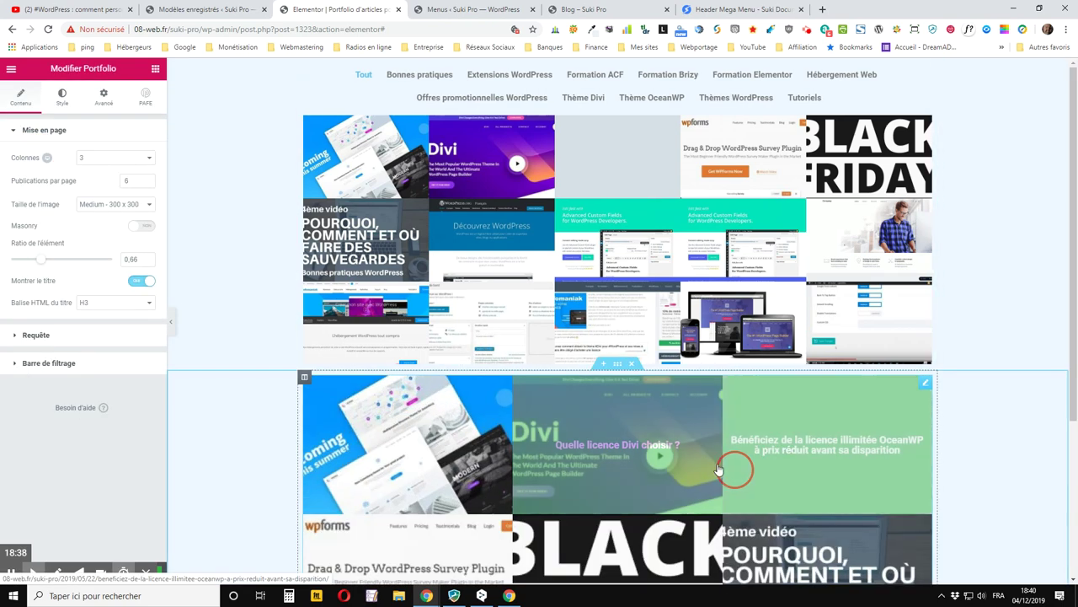
pyautogui.scroll(-2, 843, 497)
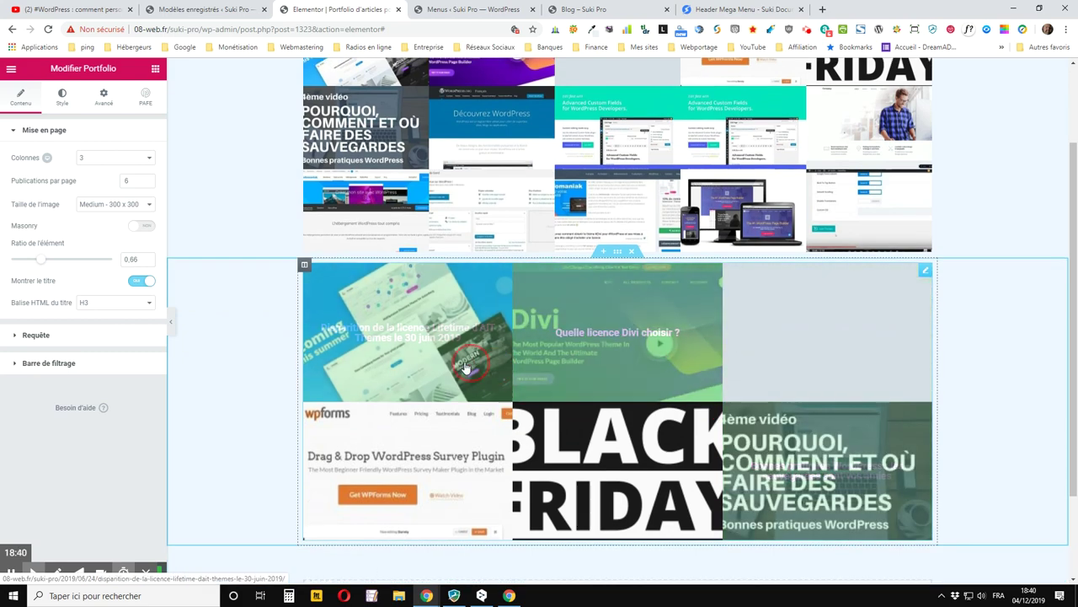